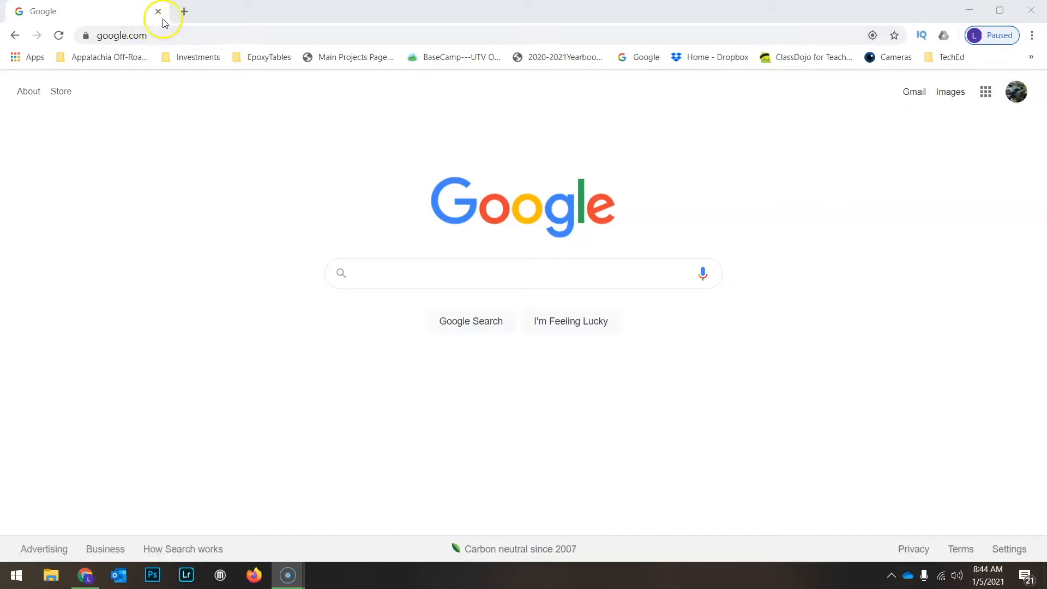
# - Open the ClassLink LaunchPad in a new browser tab and launch Adobe Photoshop 2020 from the Adobe CC - Cameyo folder
pyautogui.click(241, 32)
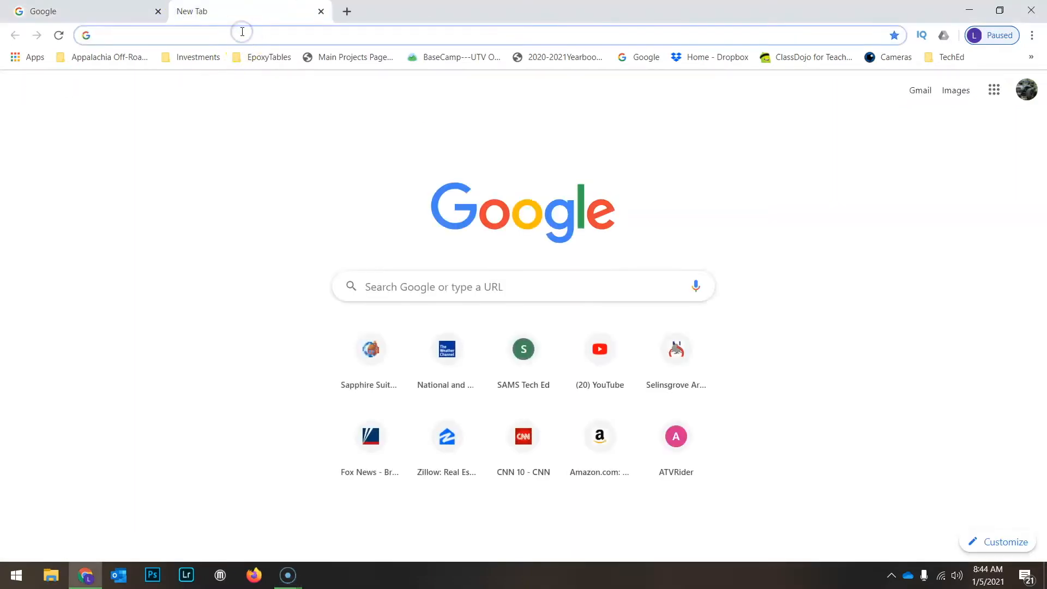
pyautogui.write('launchpad.classlink.com/seals')
pyautogui.press('Return')
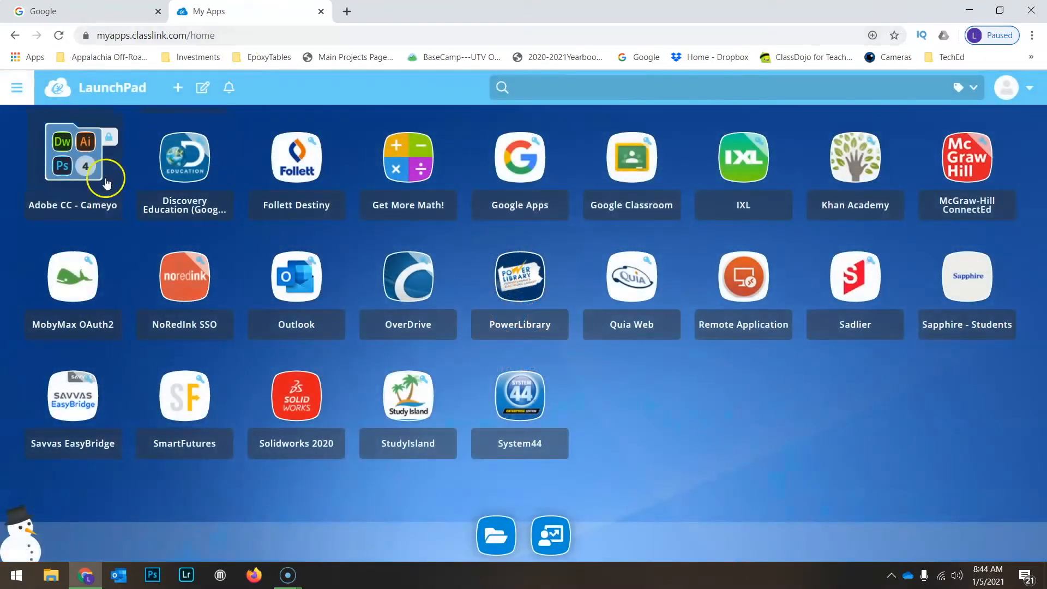
pyautogui.click(77, 160)
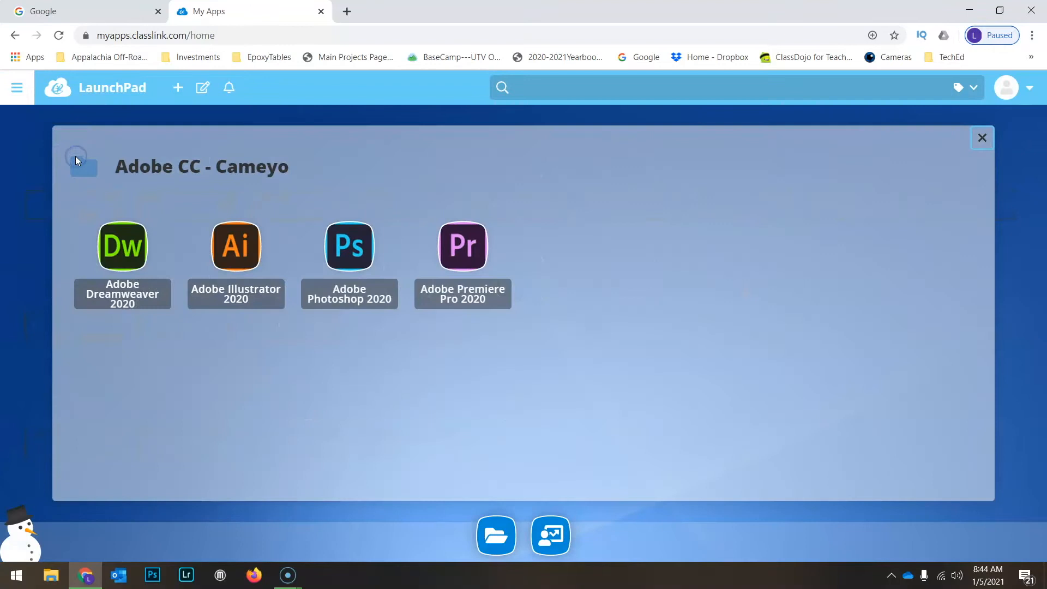
pyautogui.click(337, 248)
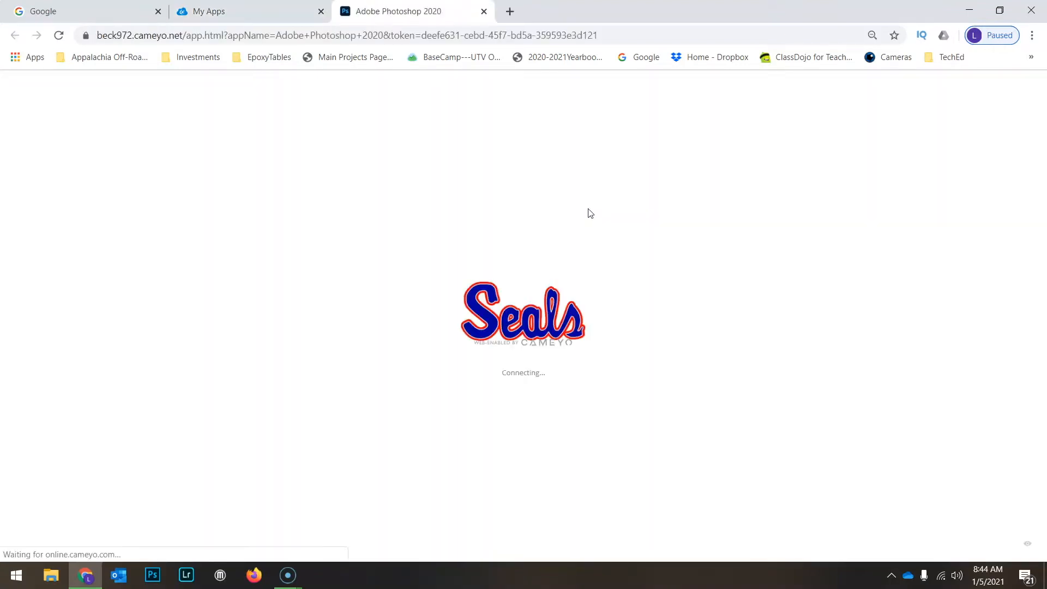
pyautogui.click(588, 220)
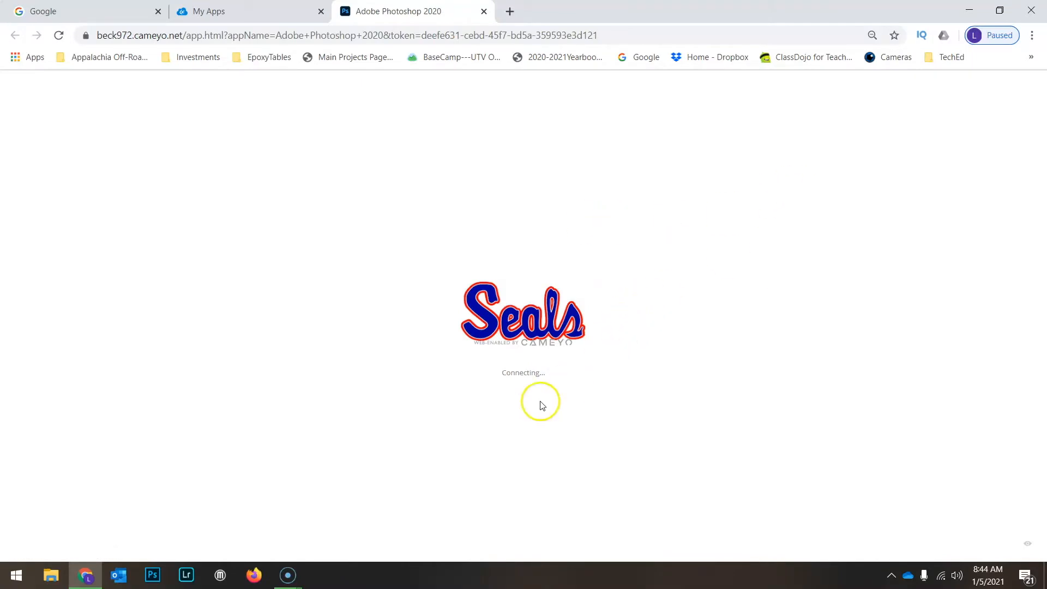
pyautogui.click(1032, 35)
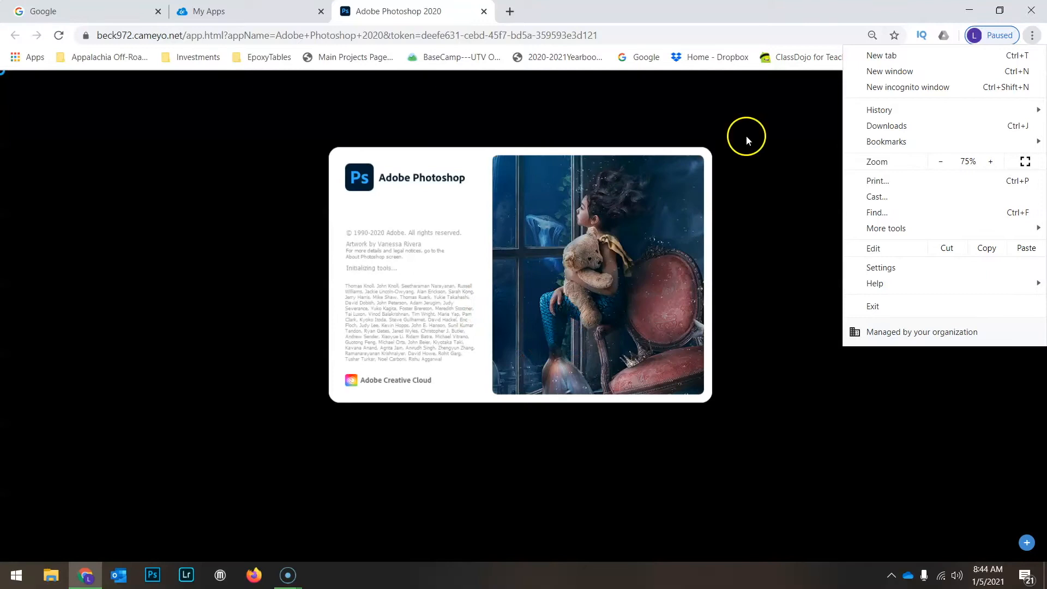
pyautogui.click(747, 137)
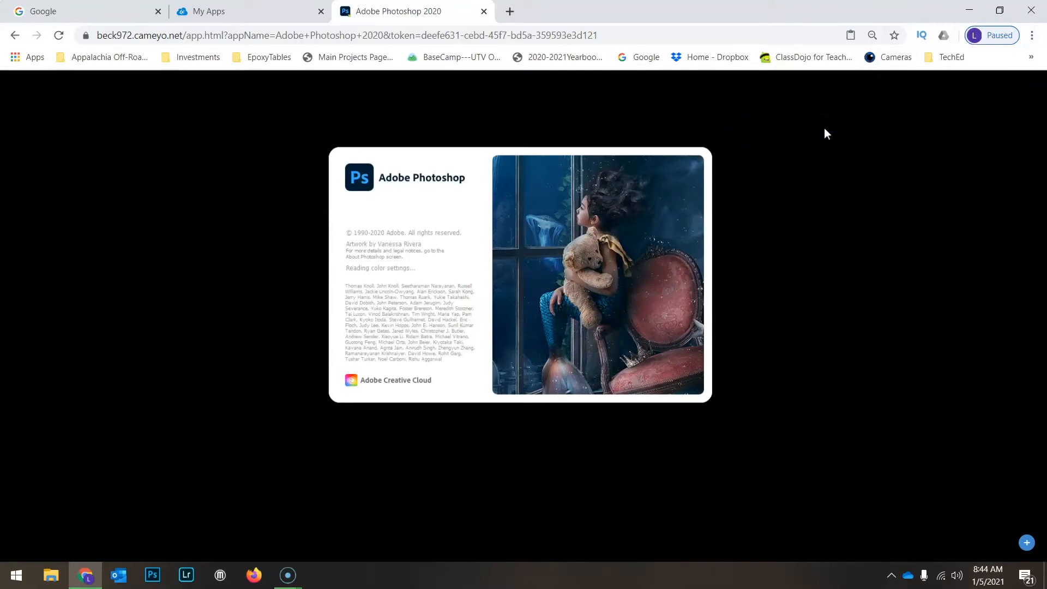
pyautogui.click(811, 172)
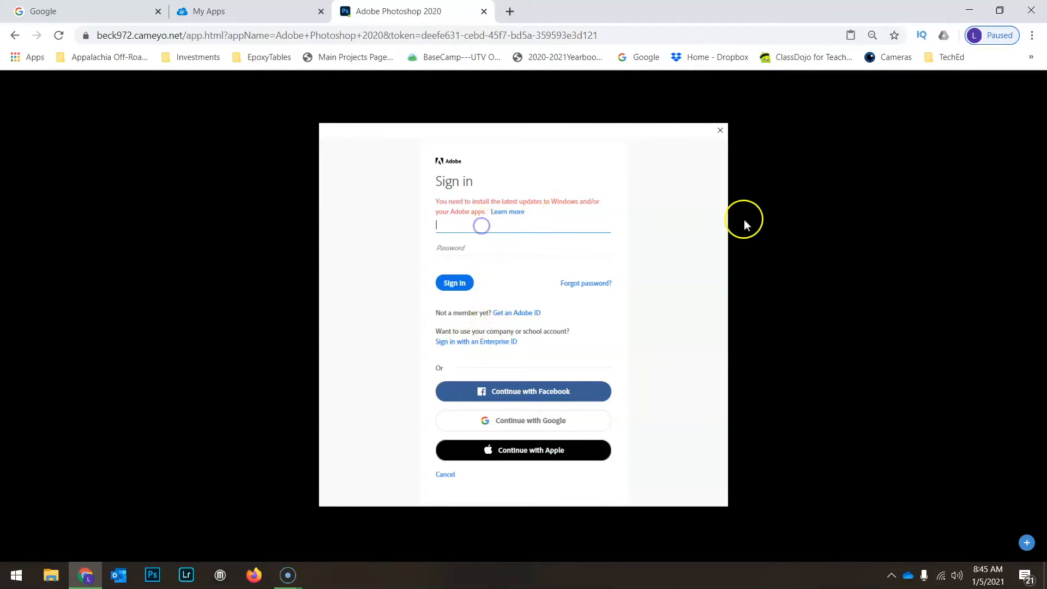
# - Enter the school account's e-mail in the Adobe sign-in form and continue to the Google account sign-in
pyautogui.press('BackSpace')
pyautogui.press('BackSpace')
pyautogui.press('BackSpace')
pyautogui.press('BackSpace')
pyautogui.press('BackSpace')
pyautogui.press('BackSpace')
pyautogui.press('BackSpace')
pyautogui.press('BackSpace')
pyautogui.press('BackSpace')
pyautogui.press('BackSpace')
pyautogui.press('BackSpace')
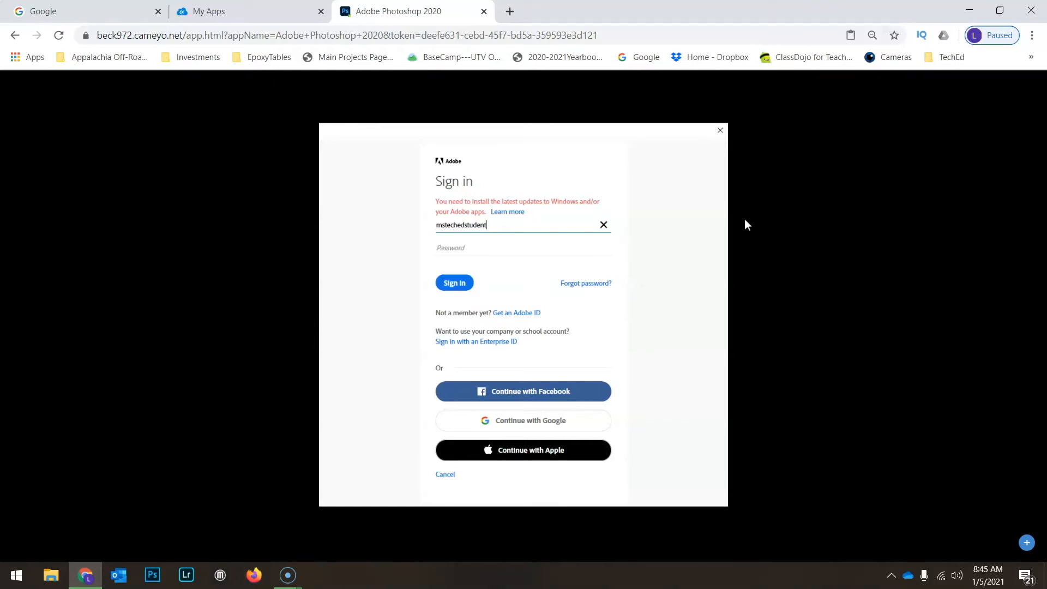
pyautogui.press('Tab')
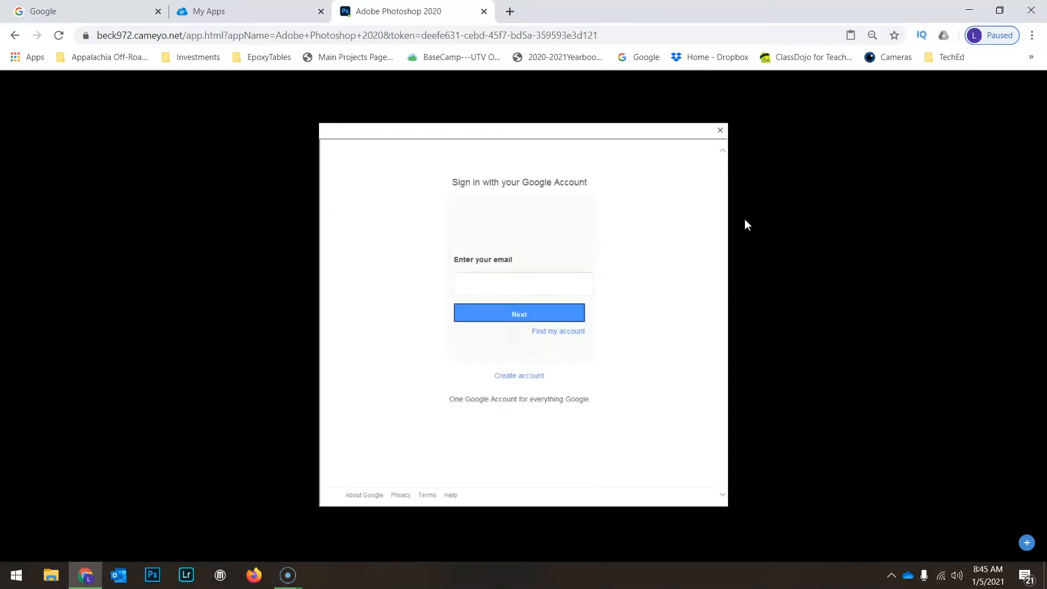
# - Enter the school account's e-mail in the Google sign-in form and submit it
pyautogui.click(525, 292)
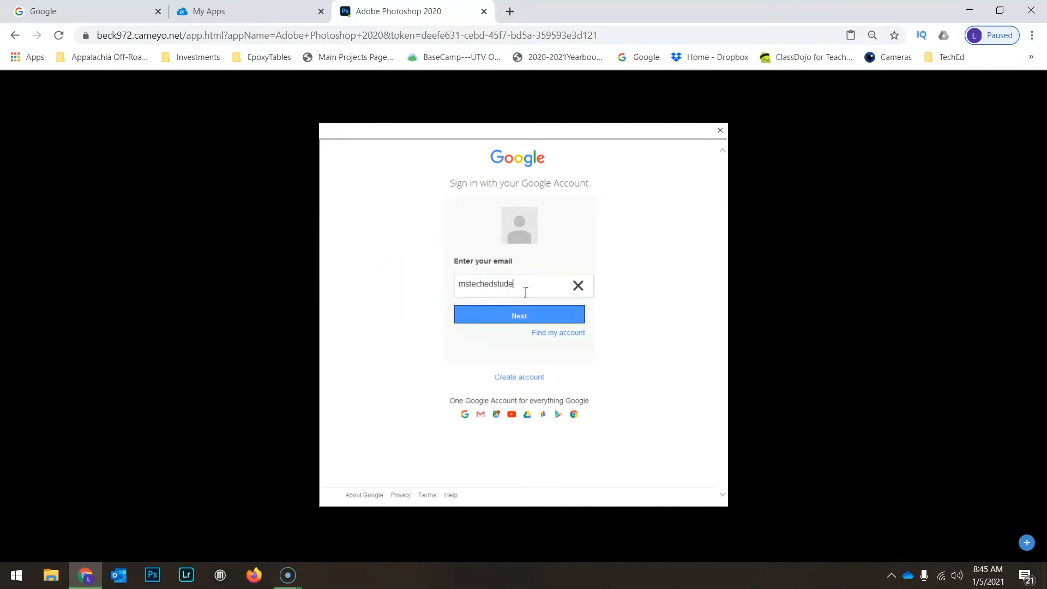
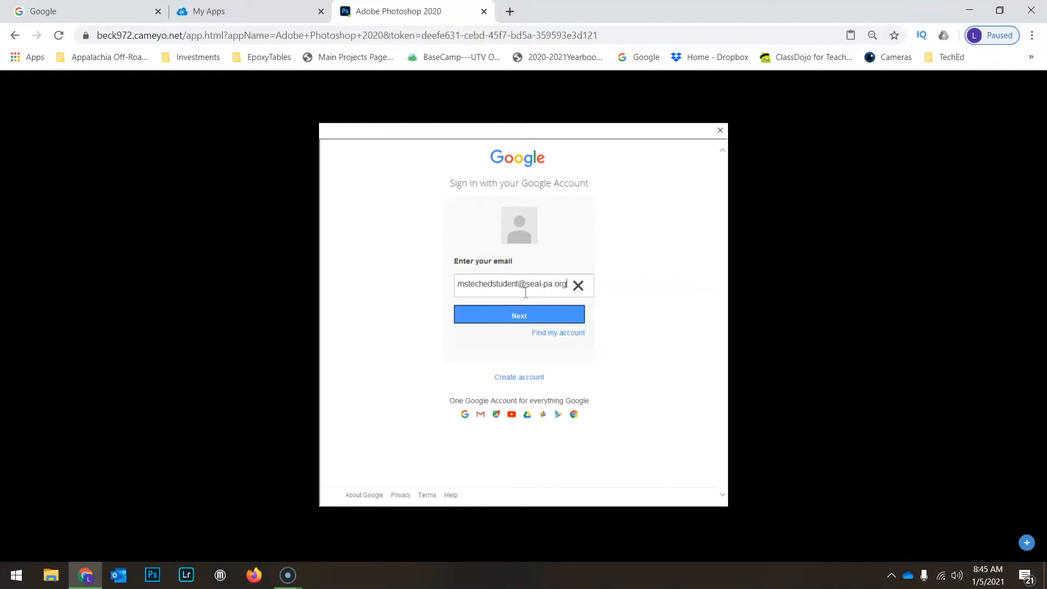
pyautogui.click(532, 310)
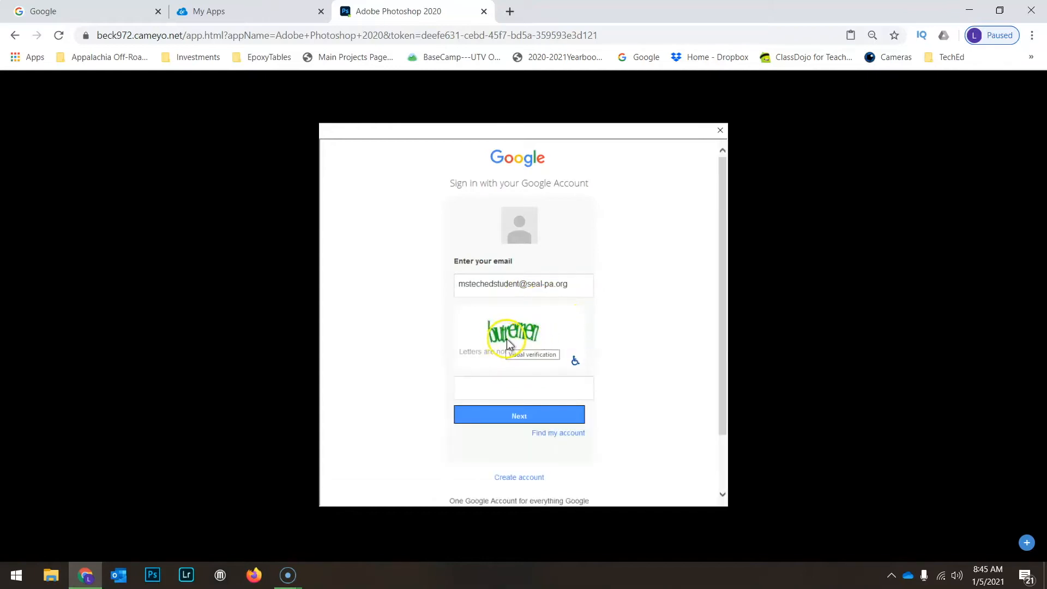
# - Enter the letters of the visual verification image and continue with the Google sign-in
pyautogui.click(505, 385)
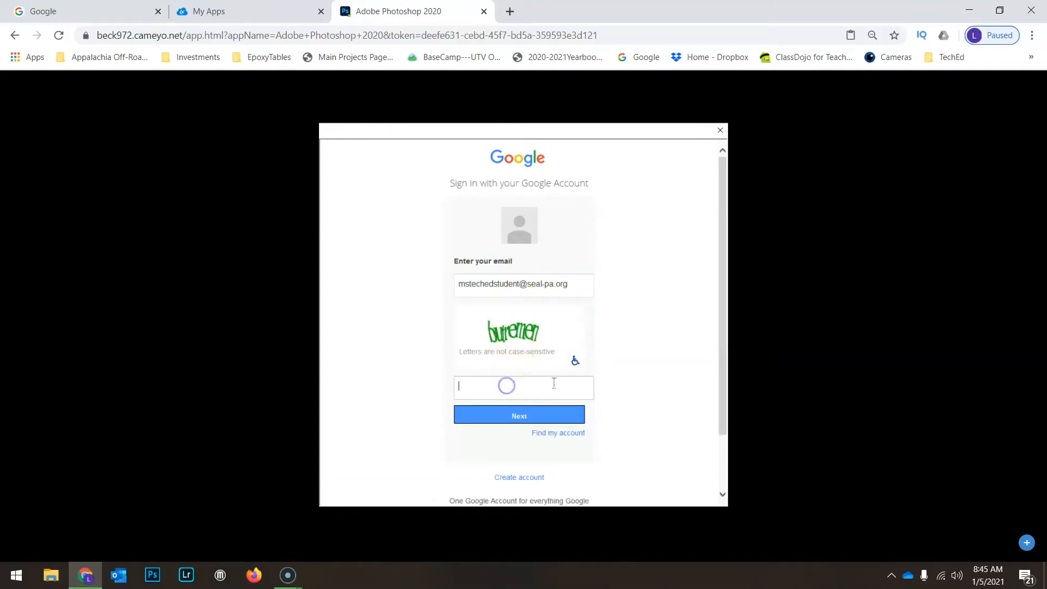
pyautogui.write('butremen')
pyautogui.click(544, 415)
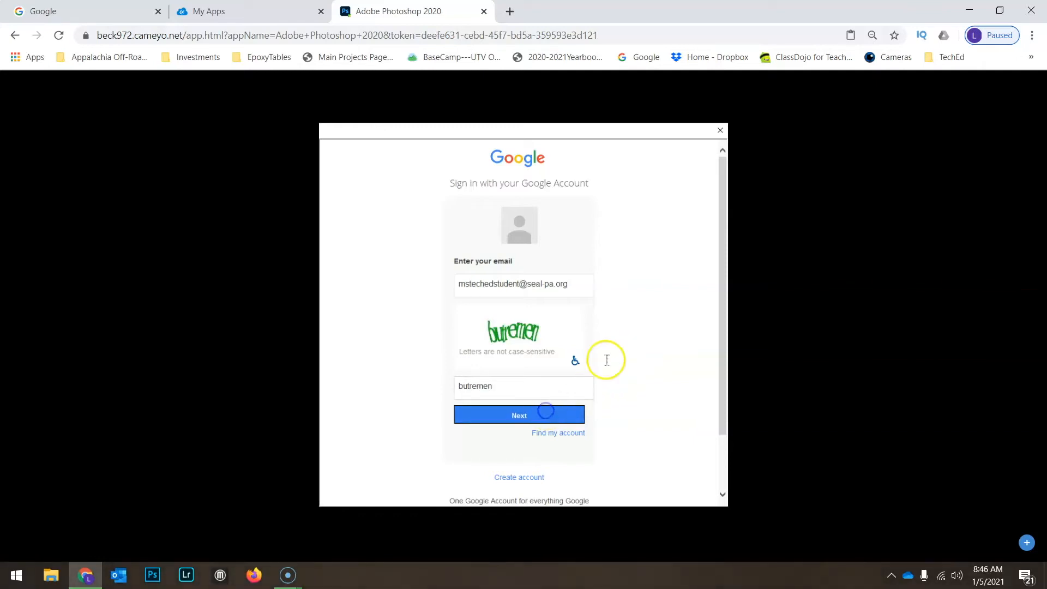
# - Enter the Google account password and sign in to Photoshop
pyautogui.click(545, 387)
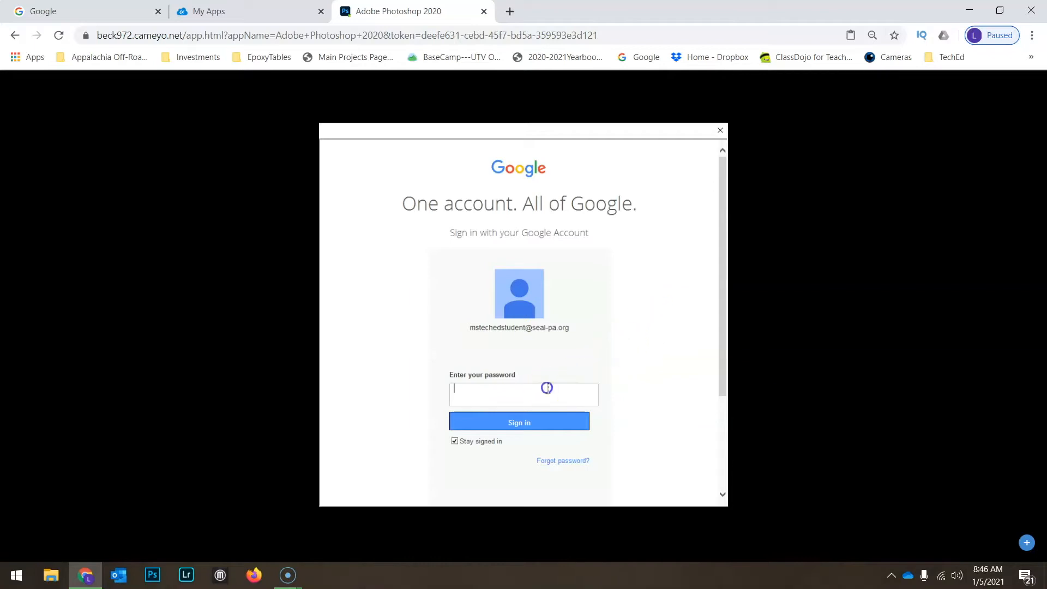
pyautogui.write('***********')
pyautogui.click(534, 420)
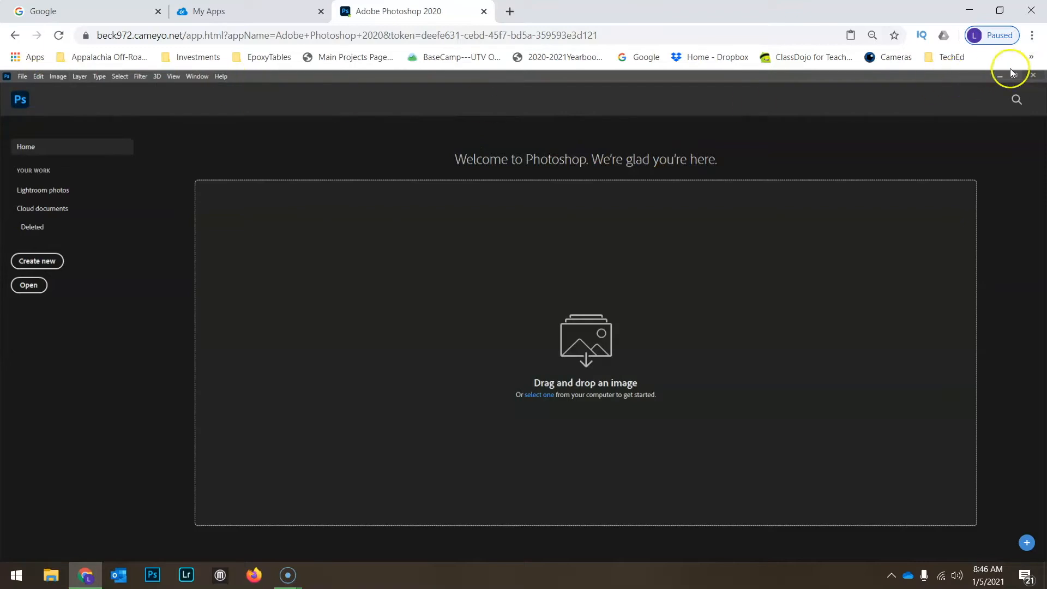
pyautogui.click(1037, 35)
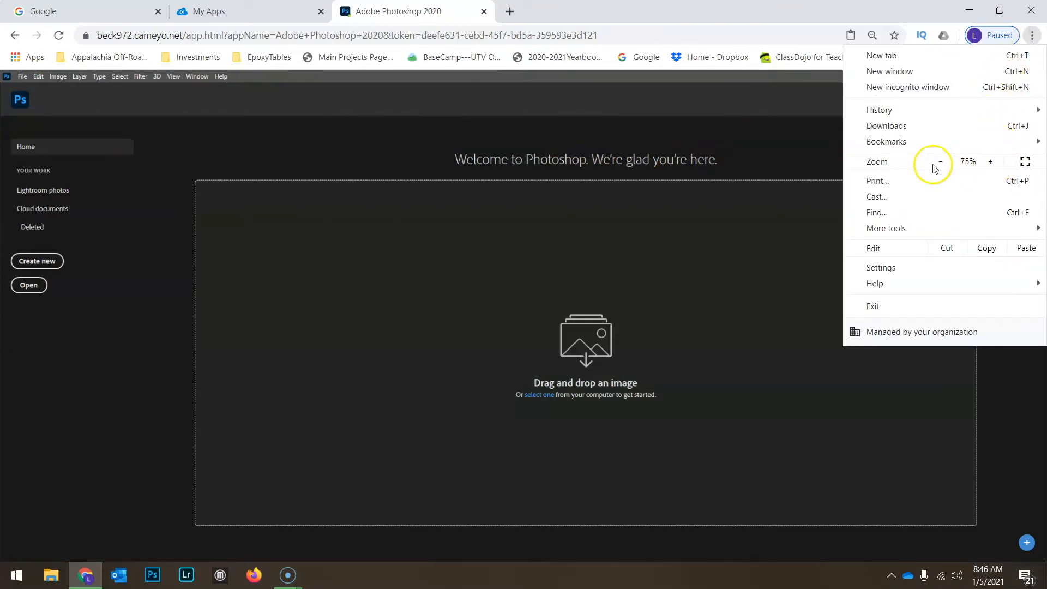
pyautogui.click(371, 149)
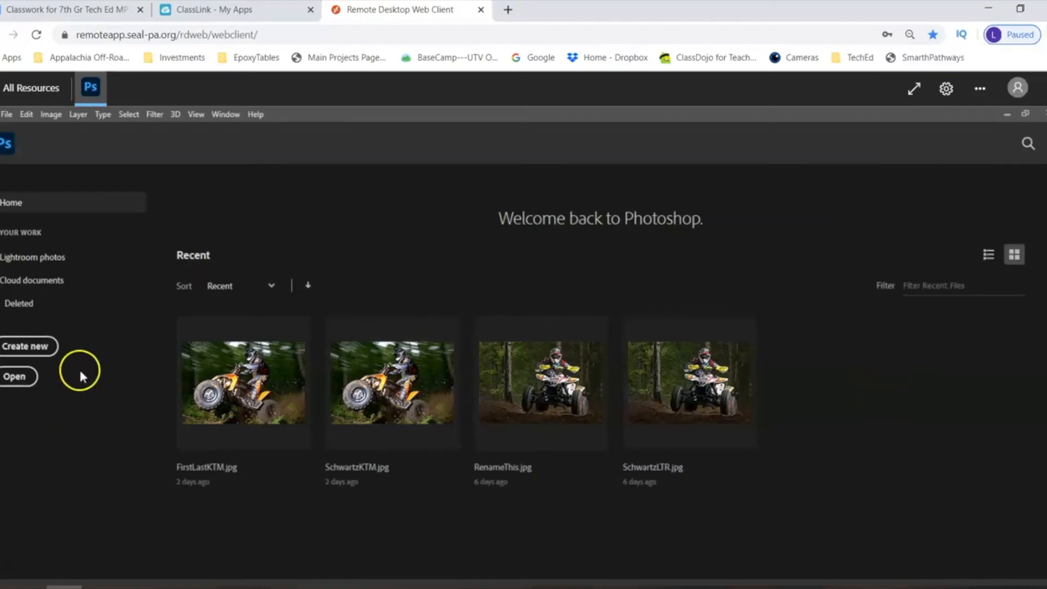
# - Start a new document, switch its units to Pixels and set the width to 800
pyautogui.click(43, 349)
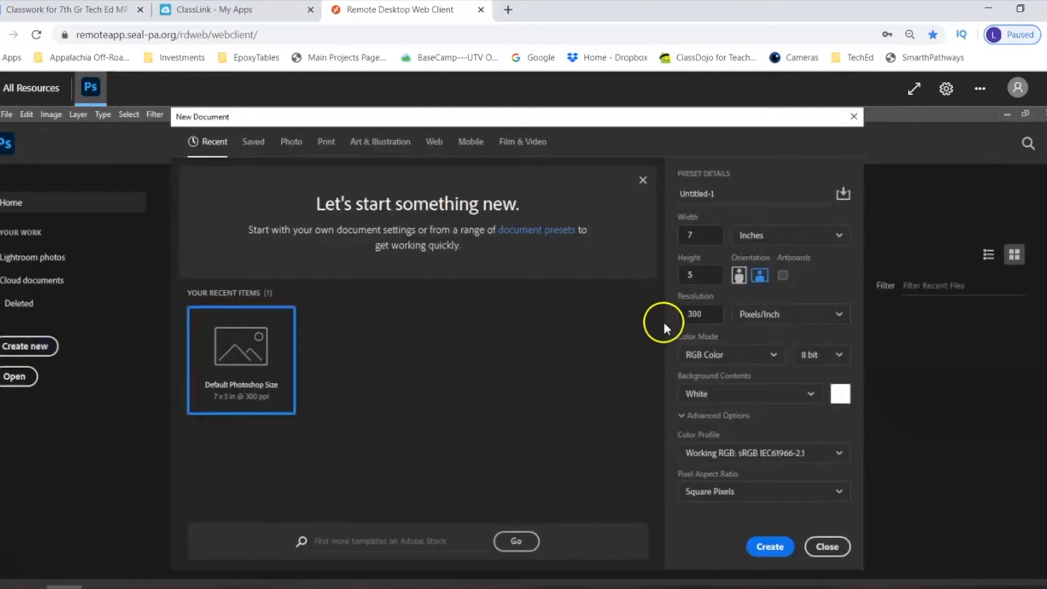
pyautogui.click(758, 234)
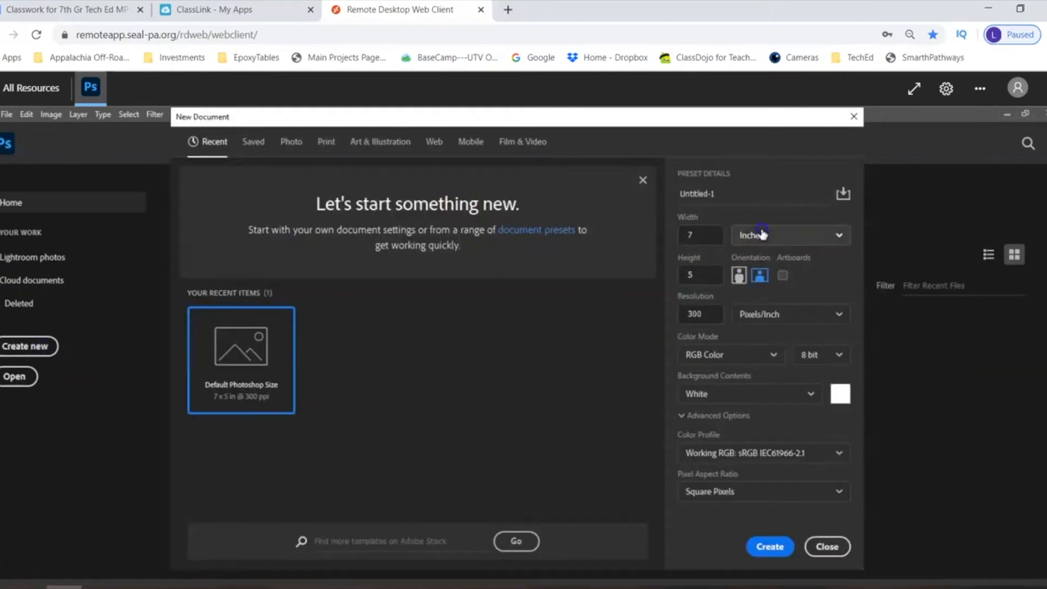
pyautogui.click(760, 259)
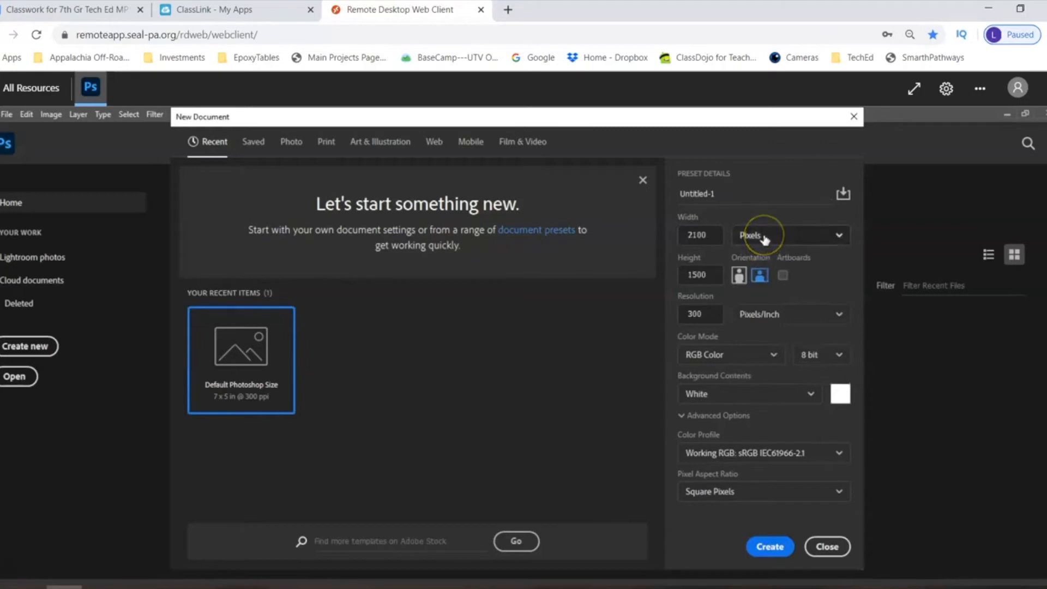
pyautogui.click(703, 236)
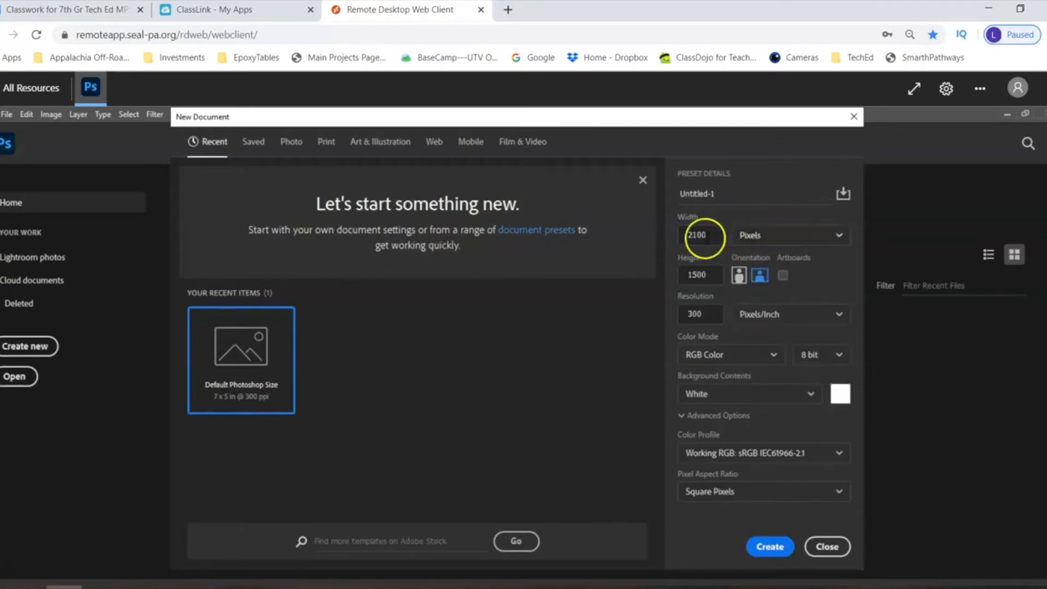
pyautogui.press('BackSpace')
pyautogui.press('BackSpace')
pyautogui.press('BackSpace')
pyautogui.press('BackSpace')
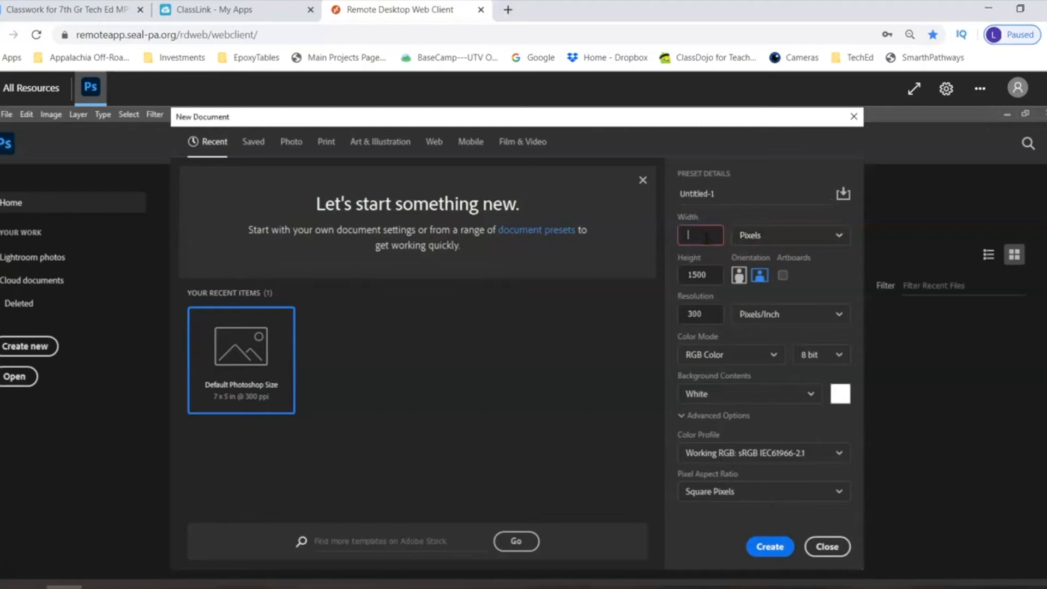
pyautogui.write('800')
# - Set the new document's height to 600 pixels
pyautogui.click(698, 275)
pyautogui.click(702, 274)
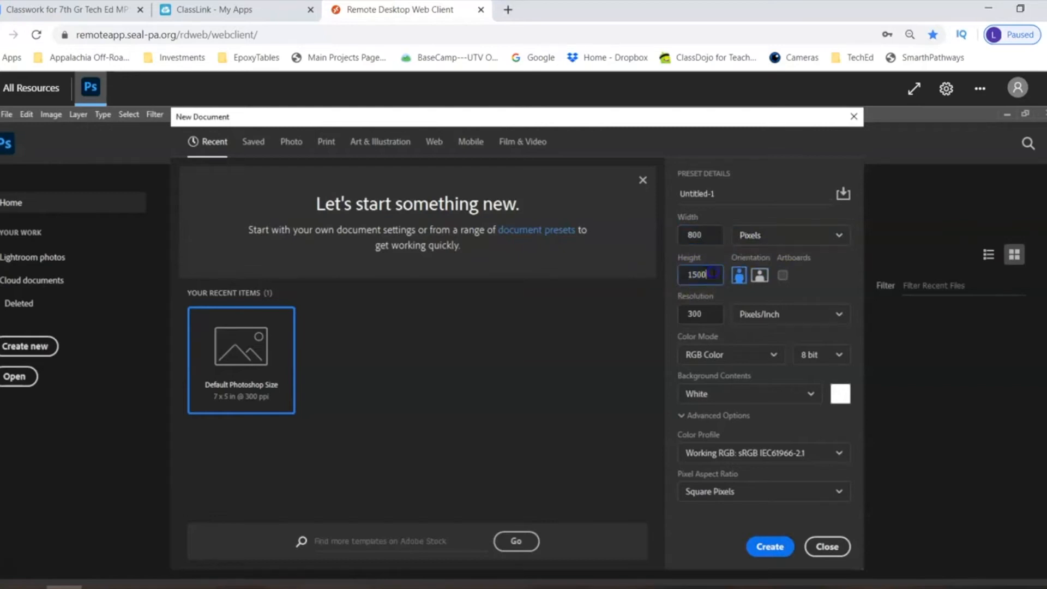
pyautogui.press('BackSpace')
pyautogui.press('BackSpace')
pyautogui.press('BackSpace')
pyautogui.press('BackSpace')
pyautogui.write('600')
# - Set the new document's resolution to 72 pixels/inch
pyautogui.click(699, 314)
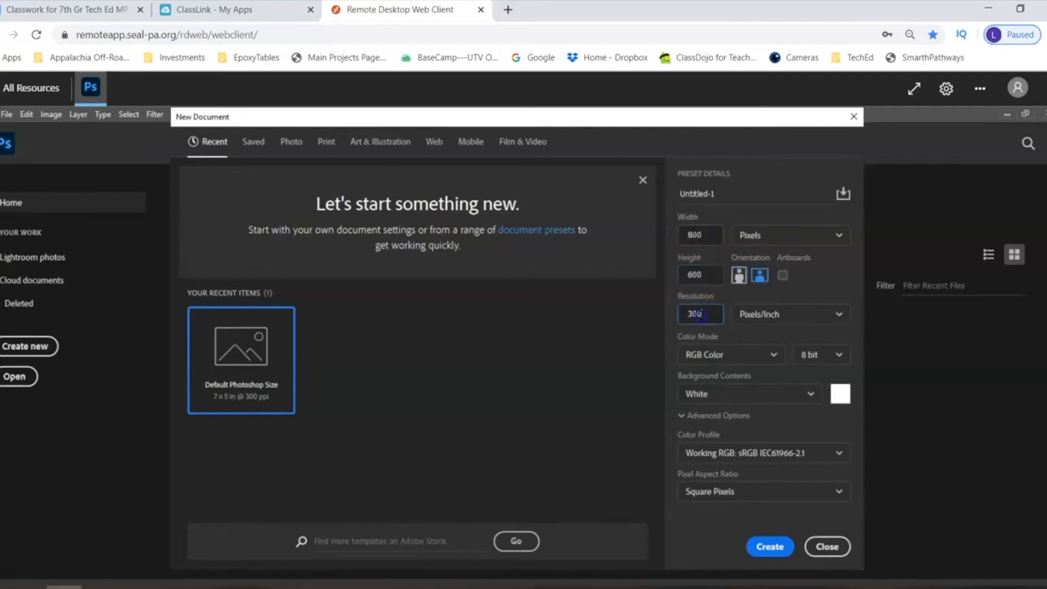
pyautogui.press('BackSpace')
pyautogui.press('BackSpace')
pyautogui.write('72')
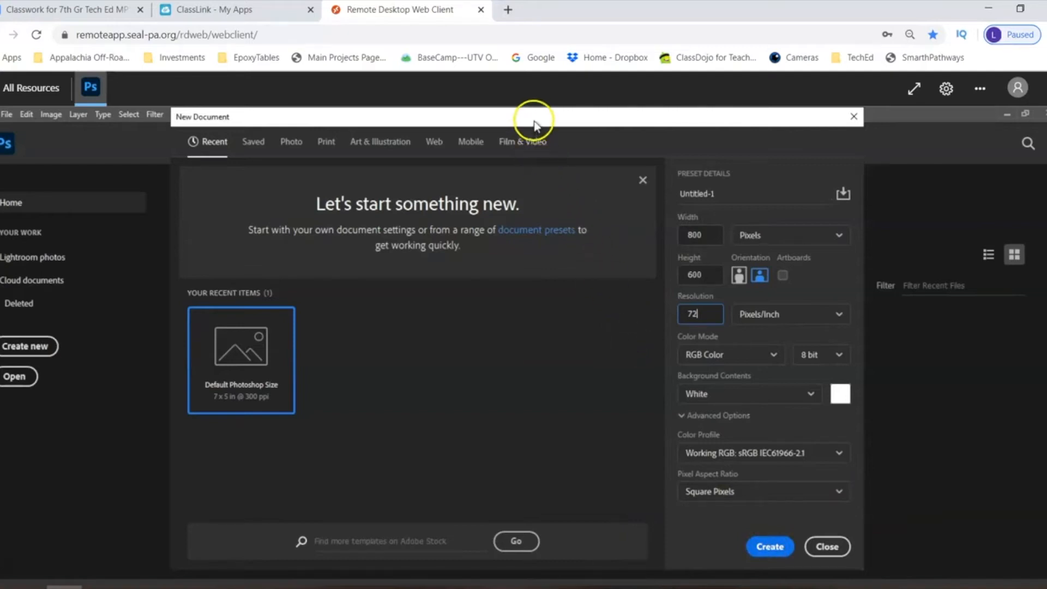
pyautogui.moveTo(533, 117); pyautogui.dragTo(532, 107)
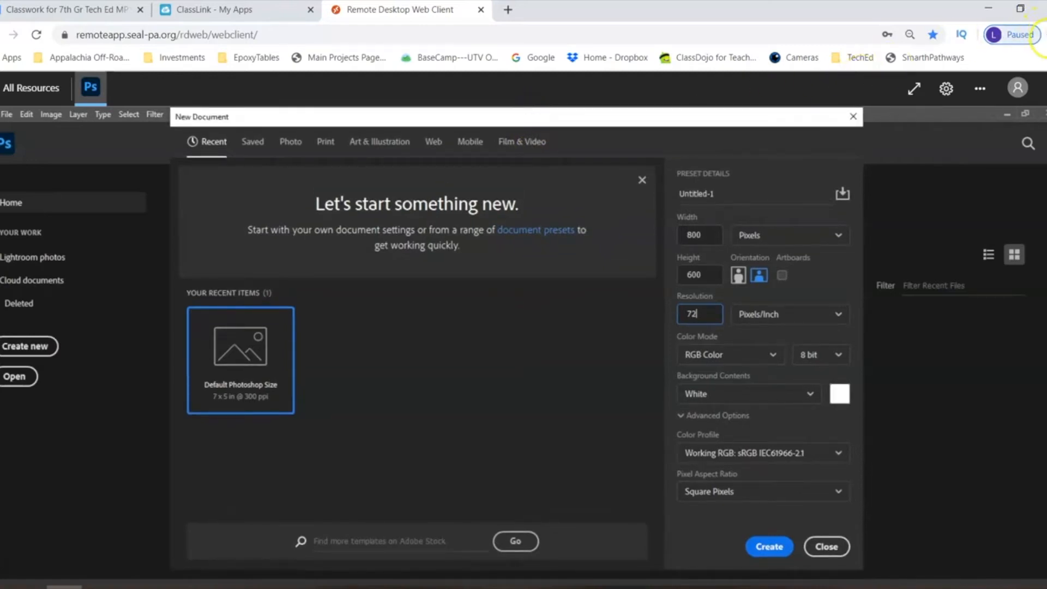
pyautogui.click(1042, 34)
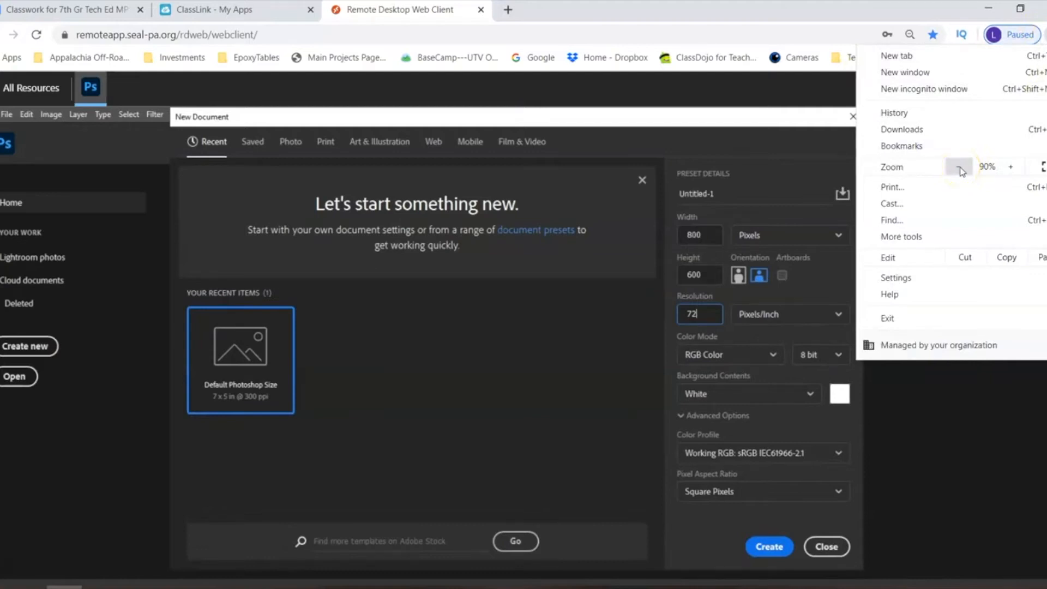
pyautogui.click(947, 401)
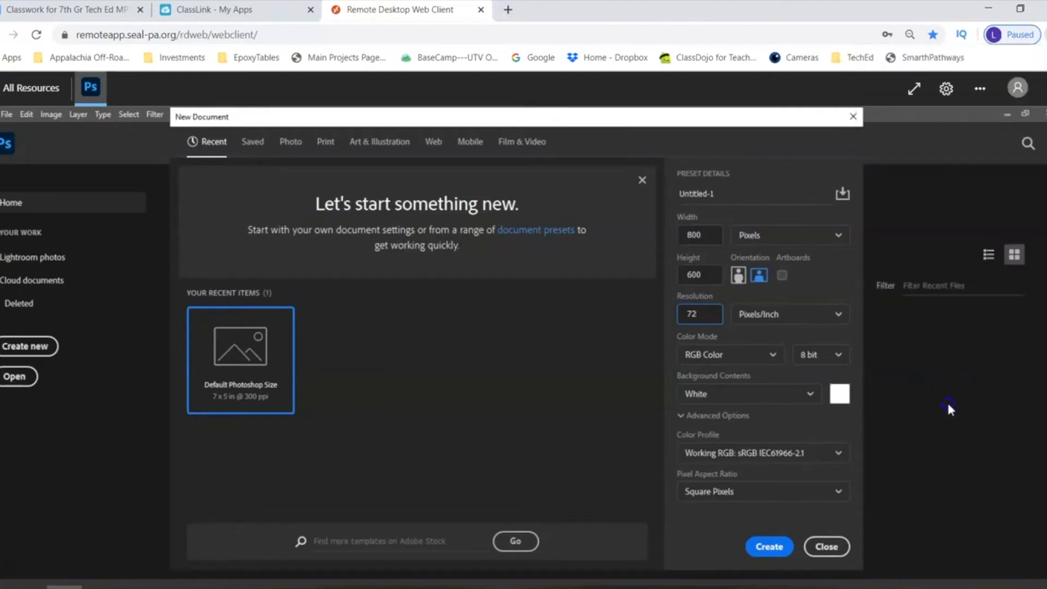
# - Create the document with the entered settings and reset the Essentials workspace to its default layout
pyautogui.click(772, 548)
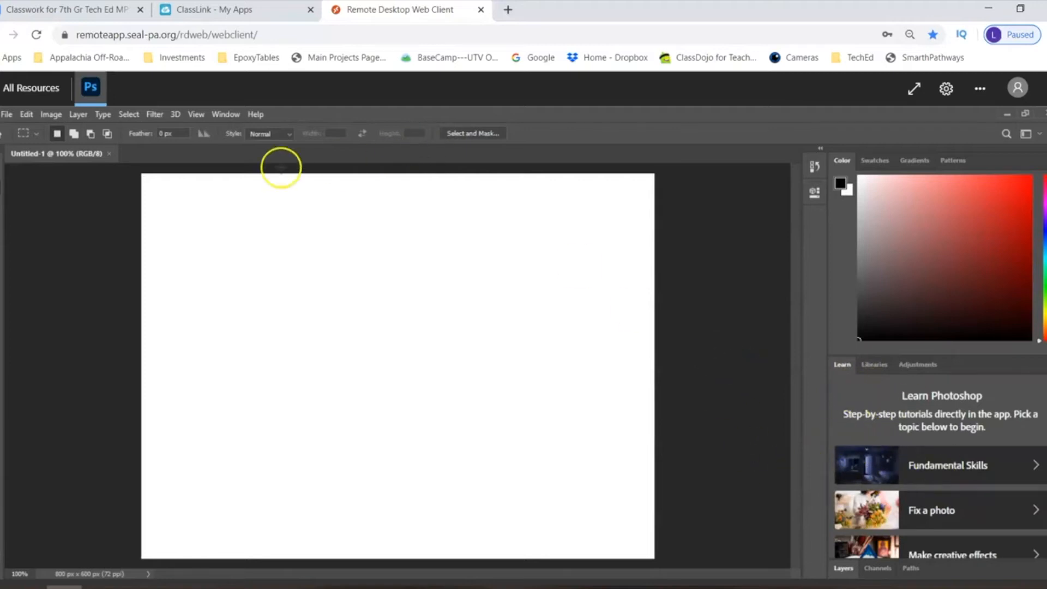
pyautogui.click(232, 116)
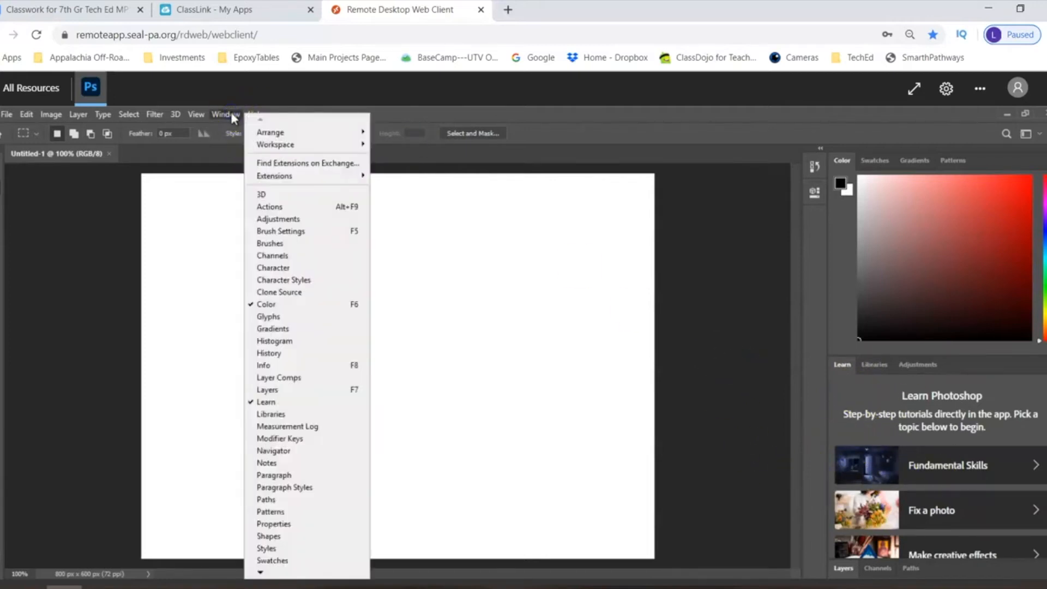
pyautogui.moveTo(280, 151)
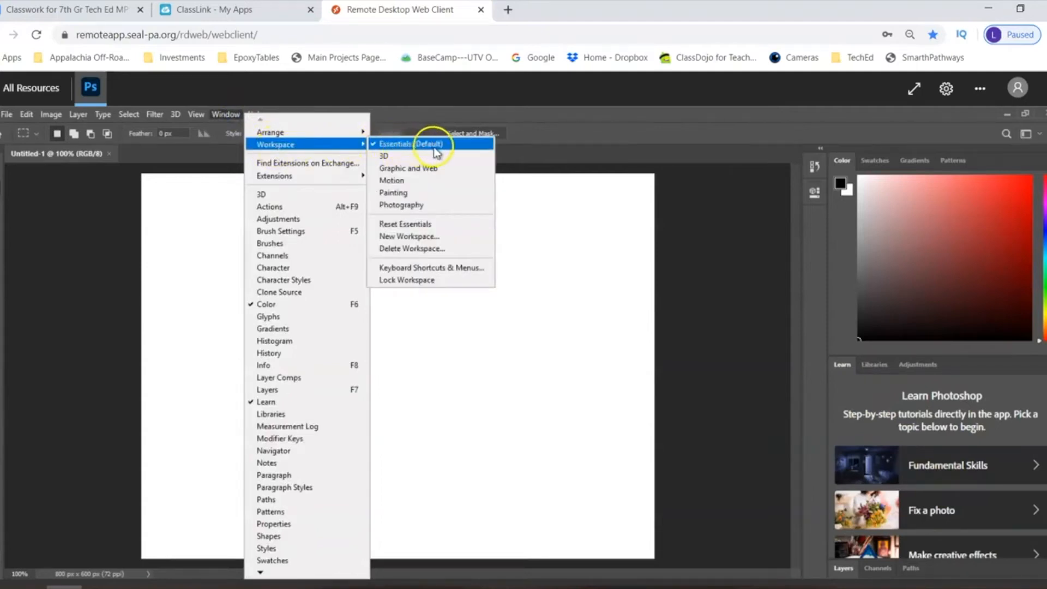
pyautogui.click(431, 232)
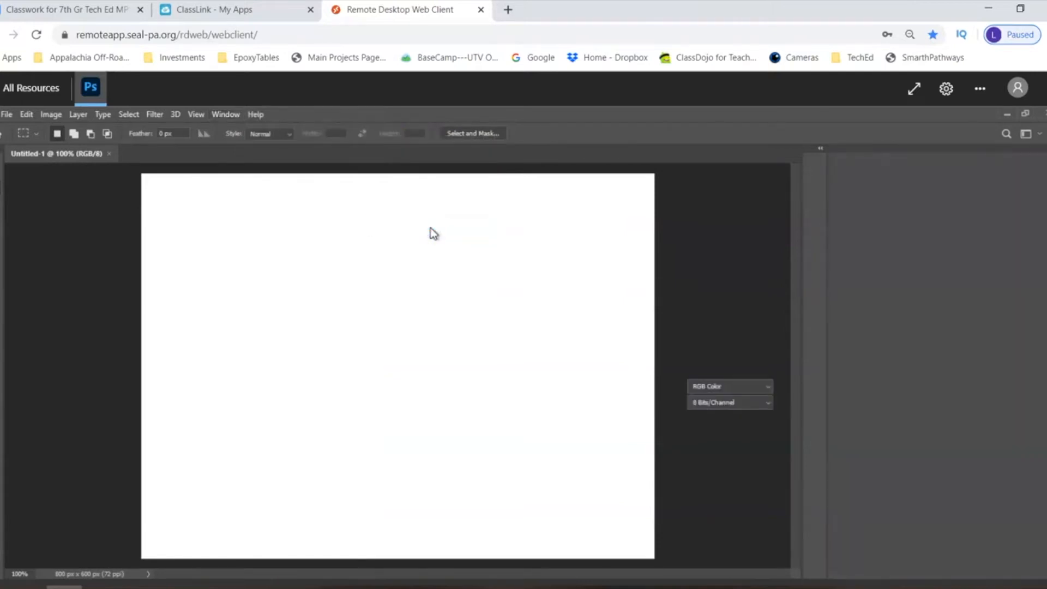
pyautogui.click(667, 425)
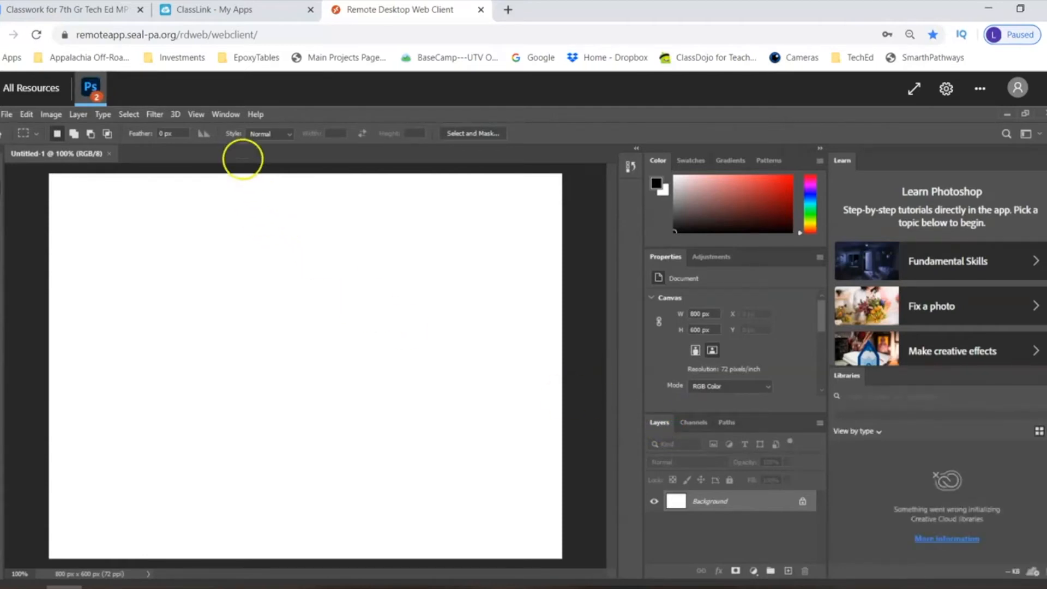
pyautogui.click(226, 115)
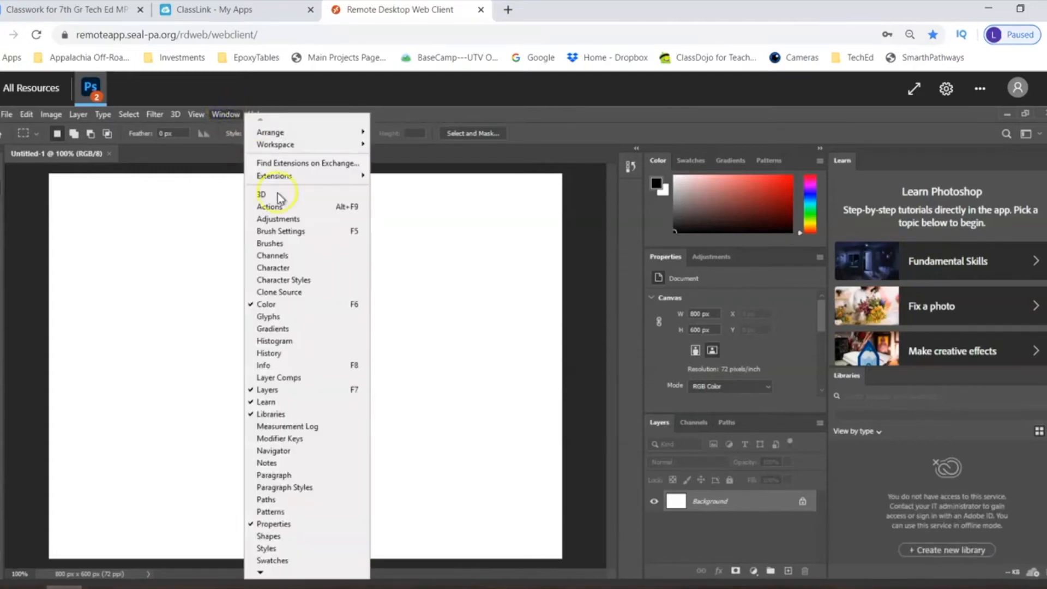
pyautogui.click(184, 279)
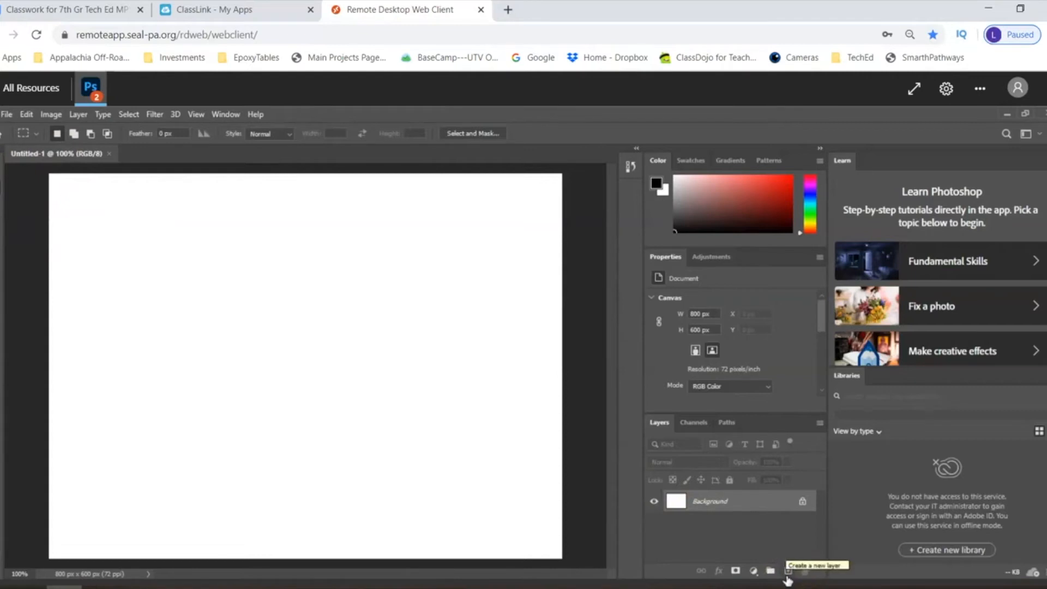
# - Add three new empty layers above the Background layer
pyautogui.click(787, 572)
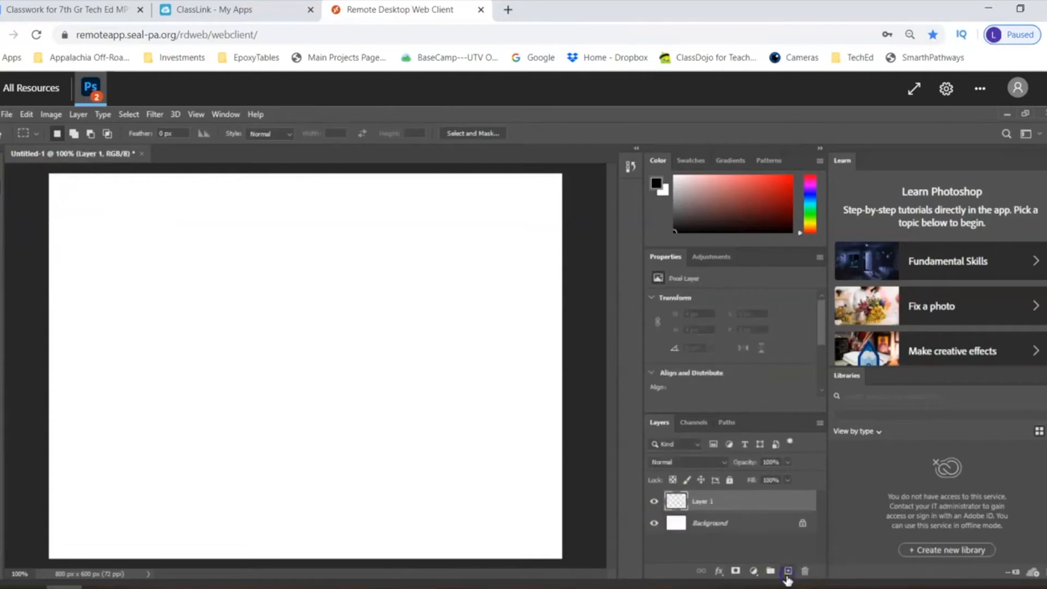
pyautogui.click(787, 573)
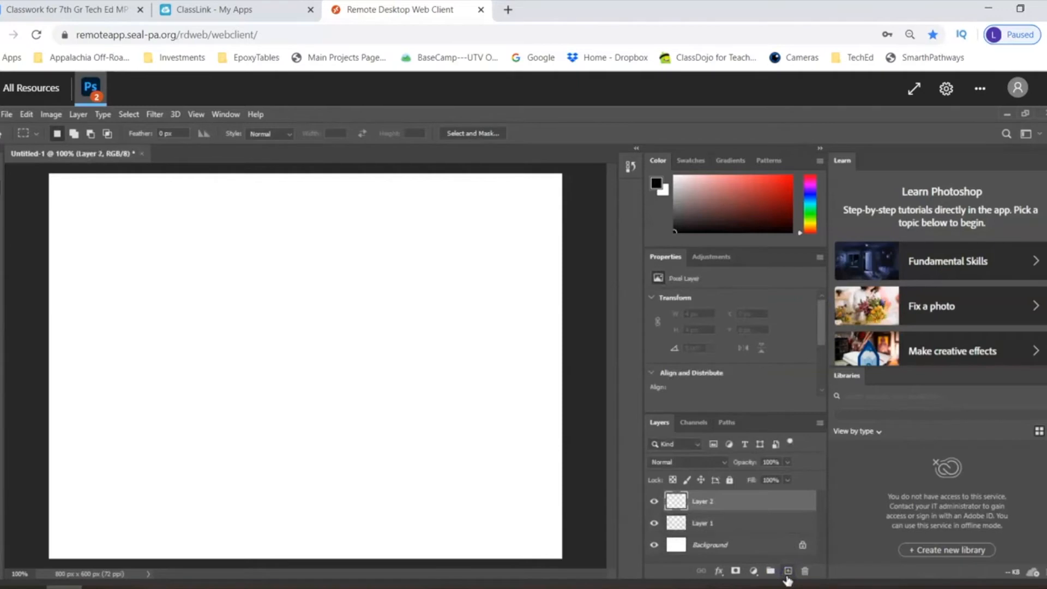
pyautogui.click(787, 572)
# - Rename the three new layers, from the uppermost down, as BlueEllipse, RedCircle and GreenSquare
pyautogui.click(702, 502)
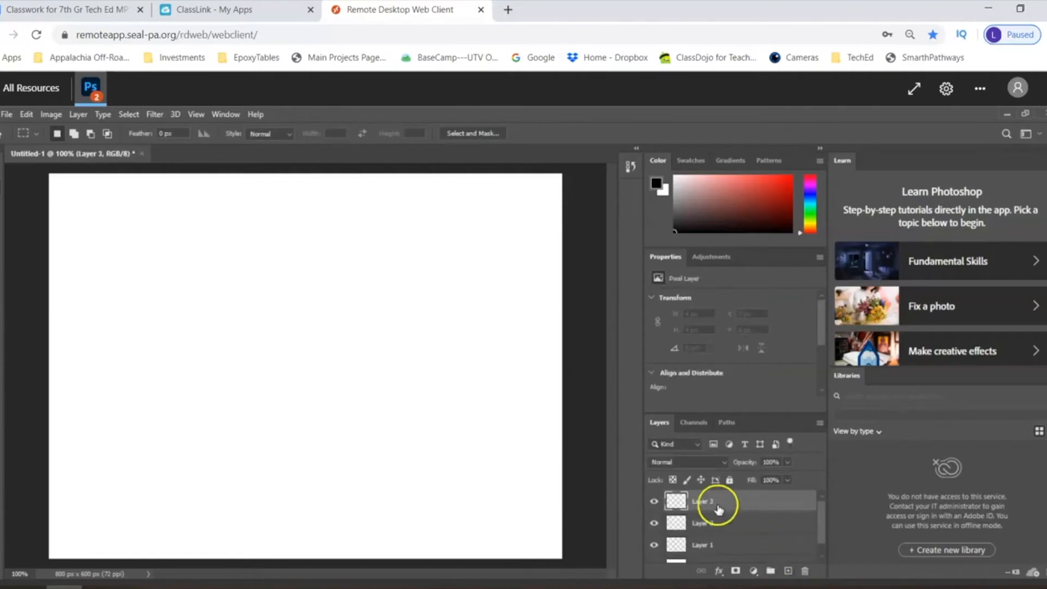
pyautogui.doubleClick(702, 501)
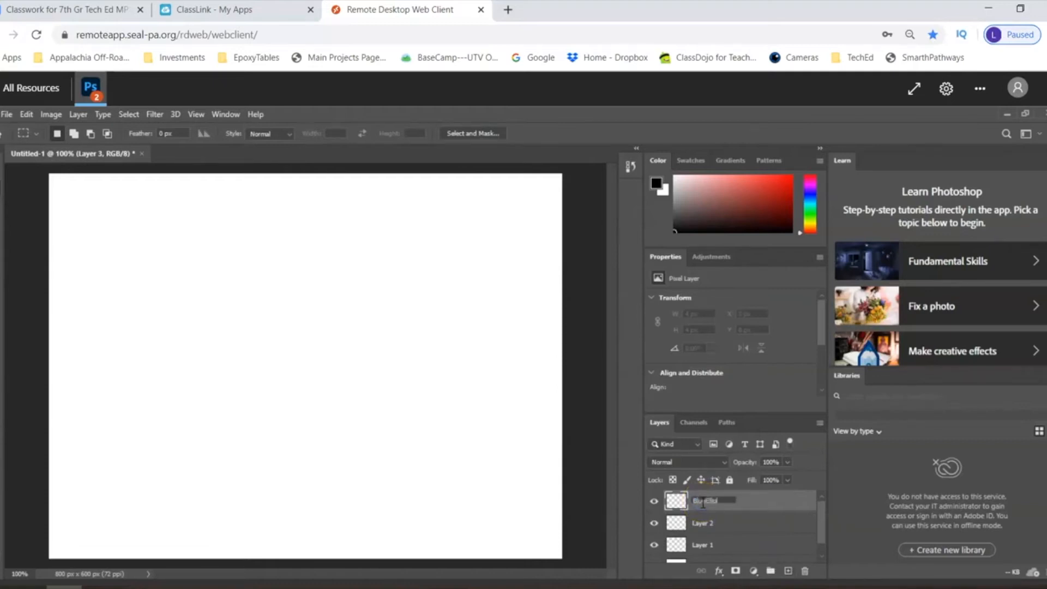
pyautogui.doubleClick(704, 524)
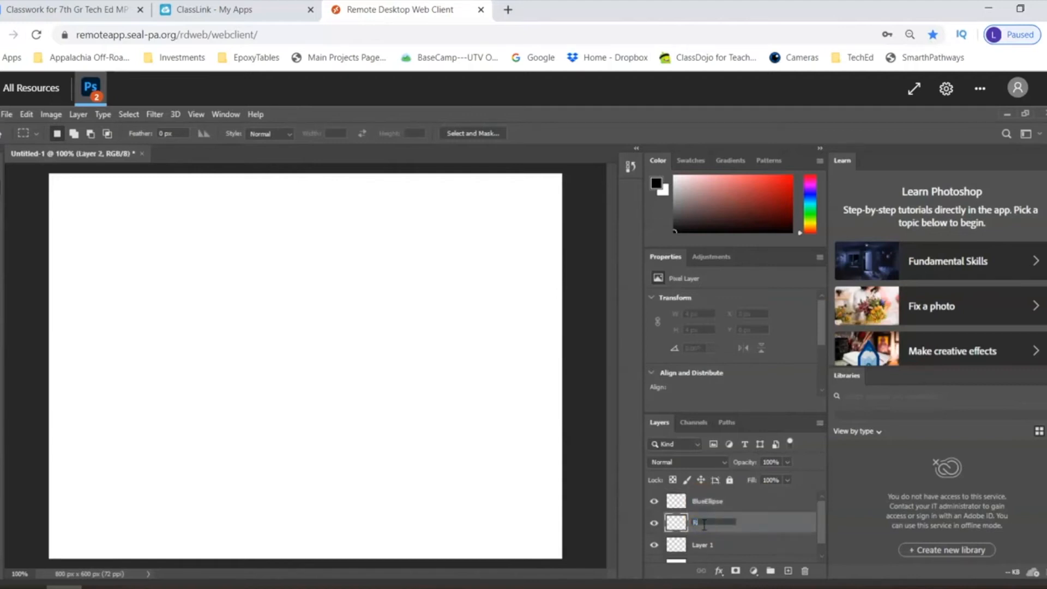
pyautogui.doubleClick(702, 543)
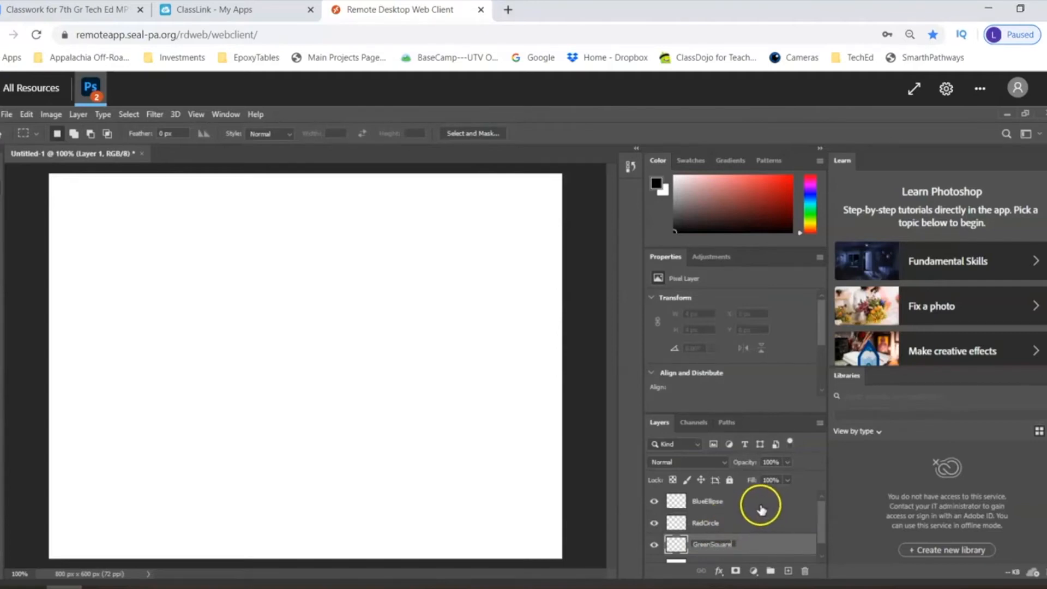
# - Assign the Blue color label to the BlueEllipse layer
pyautogui.click(737, 505)
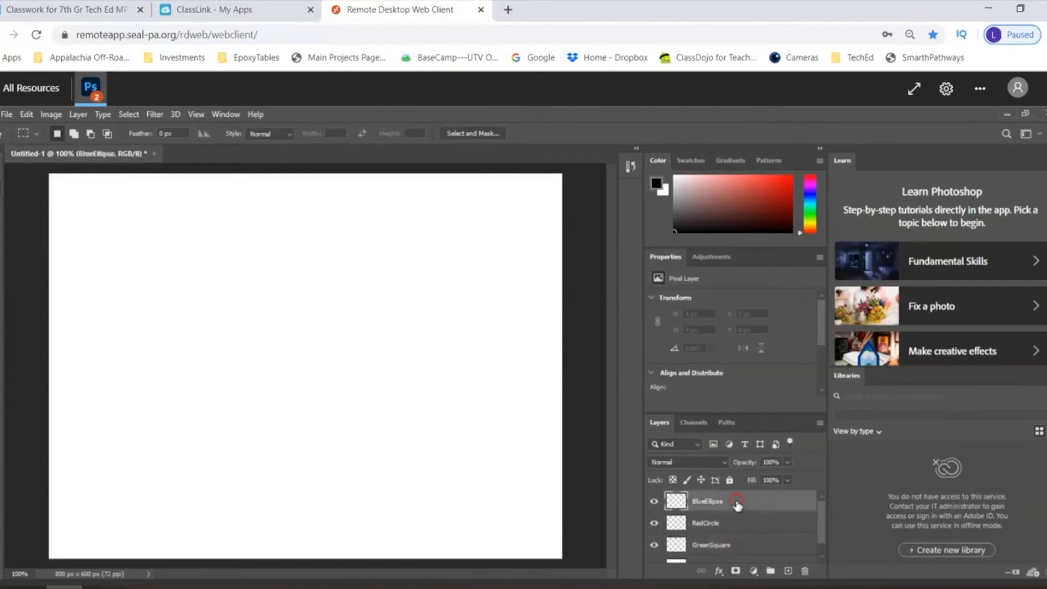
pyautogui.rightClick(737, 505)
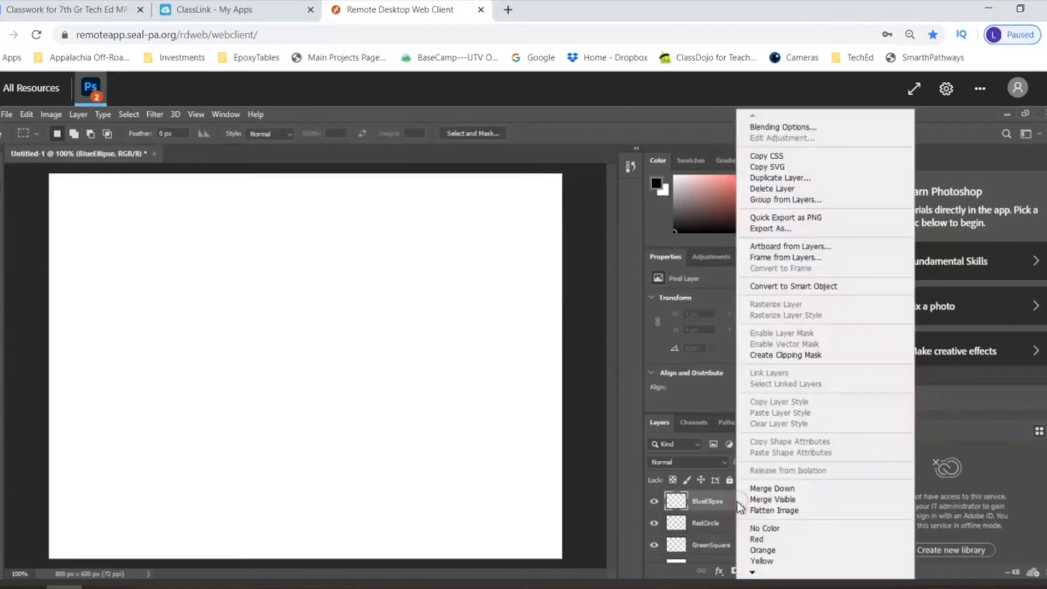
pyautogui.click(819, 355)
pyautogui.moveTo(753, 571)
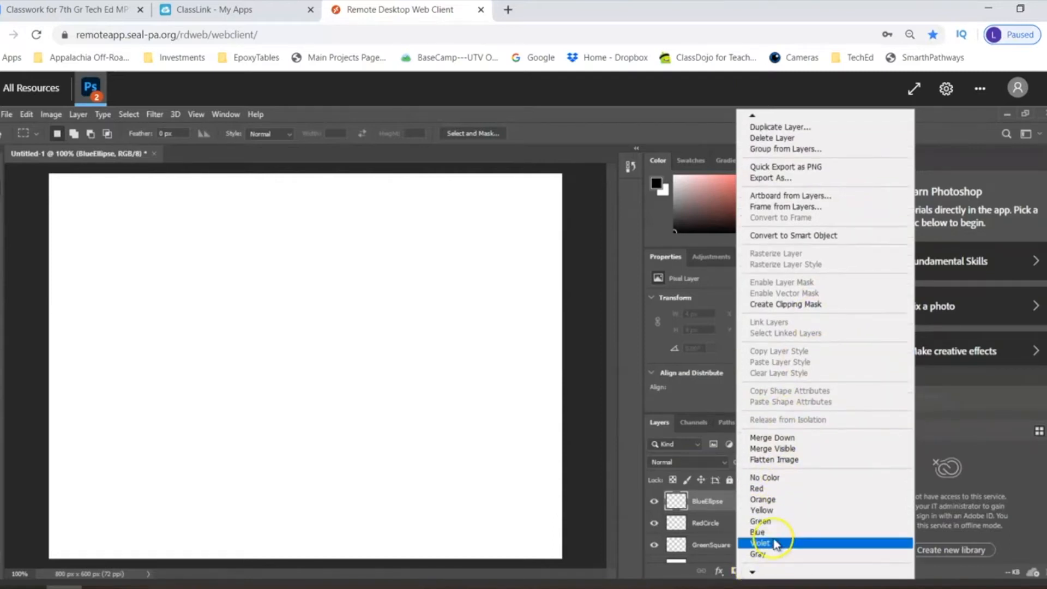
pyautogui.click(774, 534)
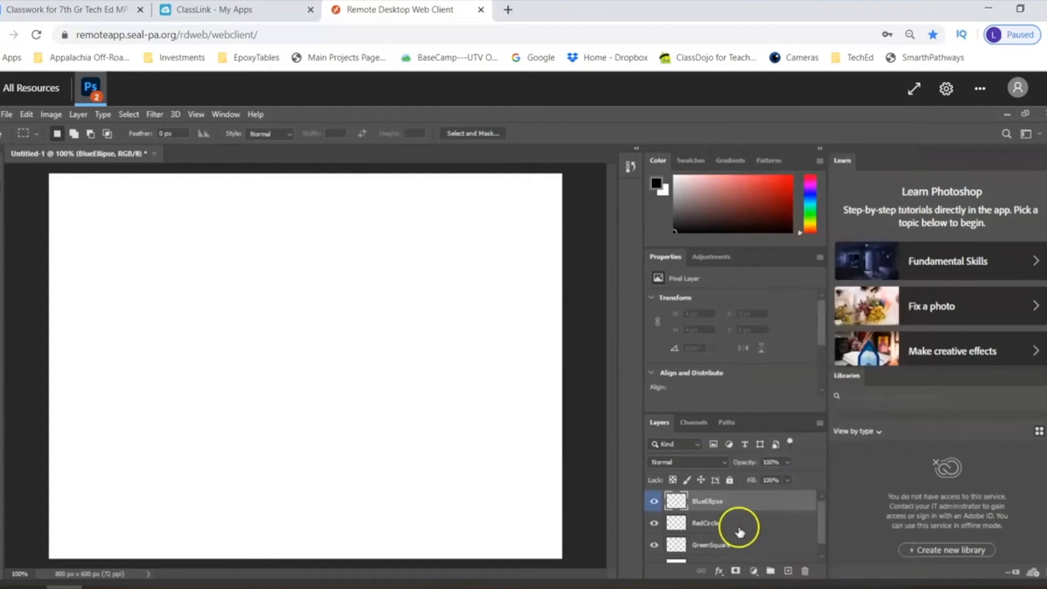
# - Assign the Red color label to the RedCircle layer and the Green label to the GreenSquare layer
pyautogui.rightClick(738, 528)
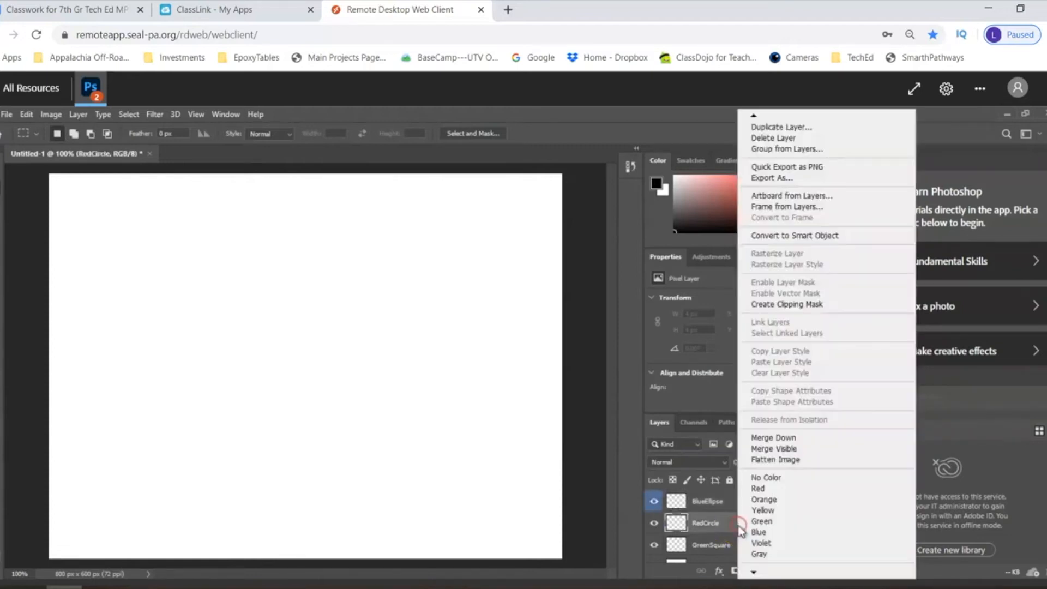
pyautogui.click(761, 488)
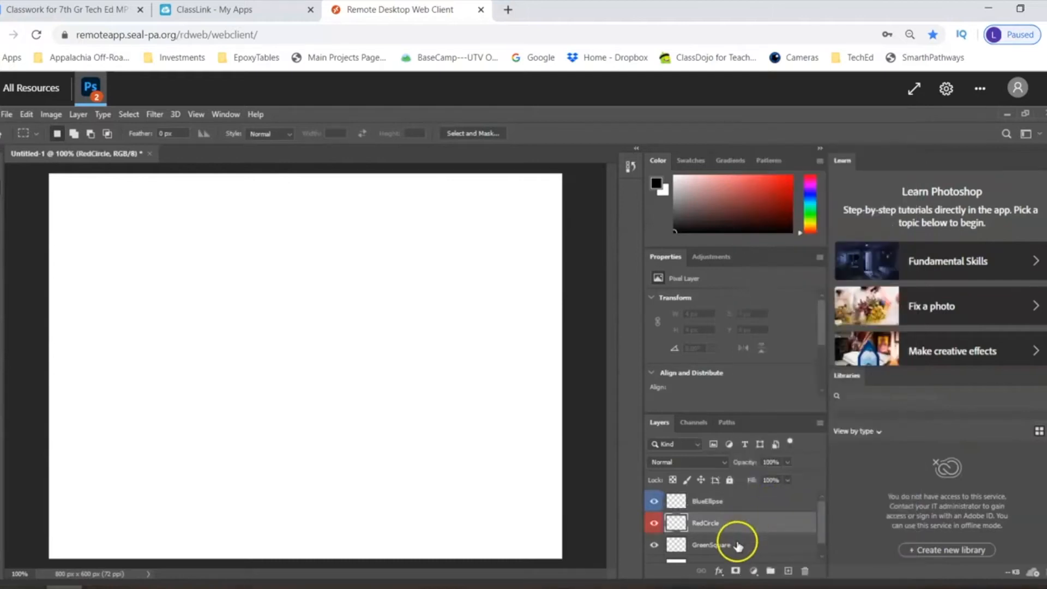
pyautogui.rightClick(739, 546)
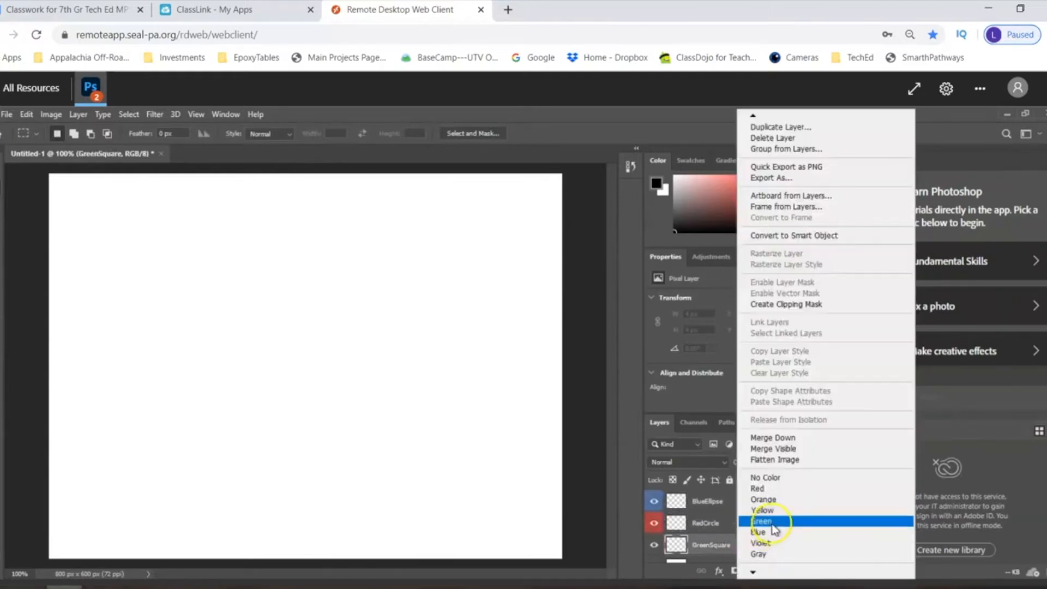
pyautogui.click(770, 523)
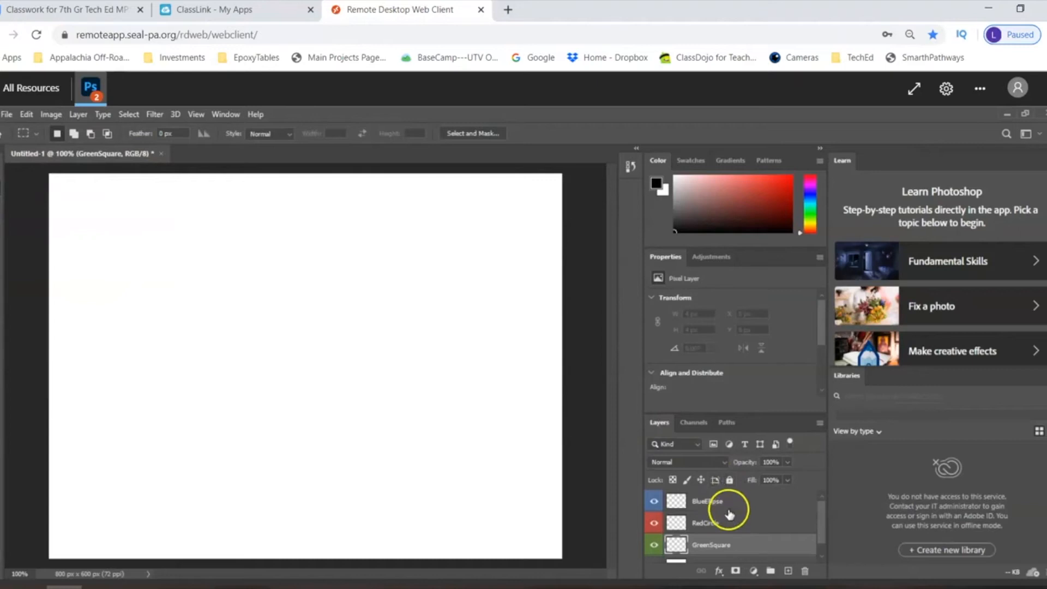
pyautogui.click(729, 512)
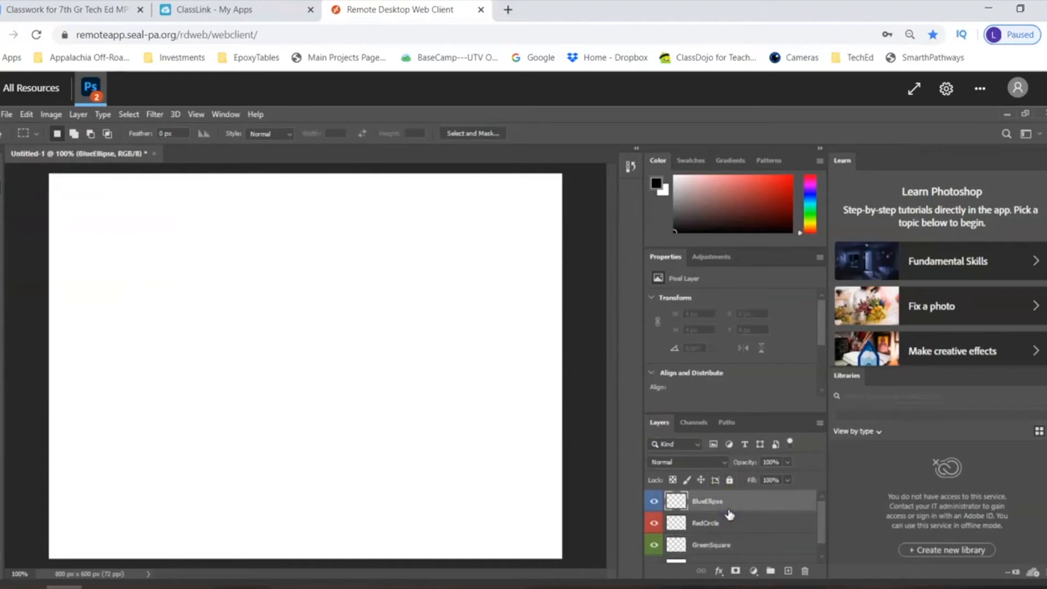
pyautogui.click(730, 522)
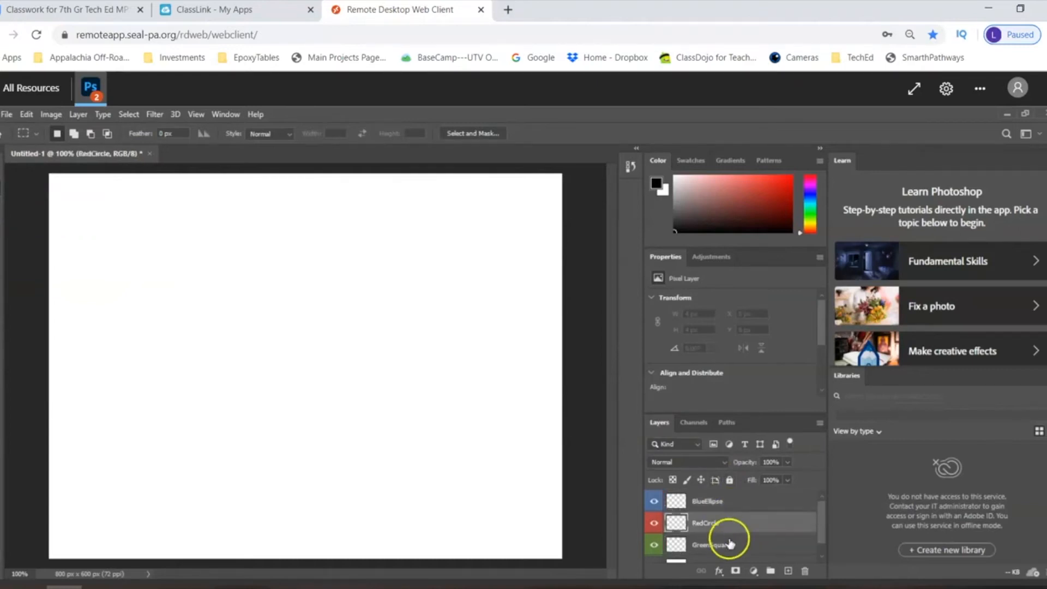
pyautogui.click(730, 545)
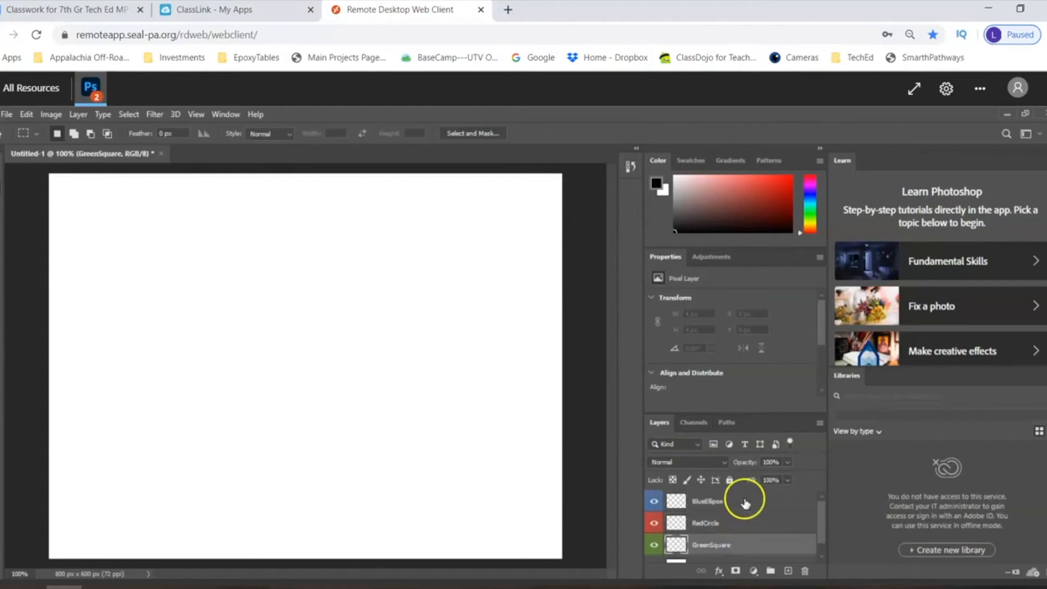
# - With the BlueEllipse layer active, draw an elliptical marquee selection about 114 px wide on screen near the canvas's upper-left corner
pyautogui.click(745, 500)
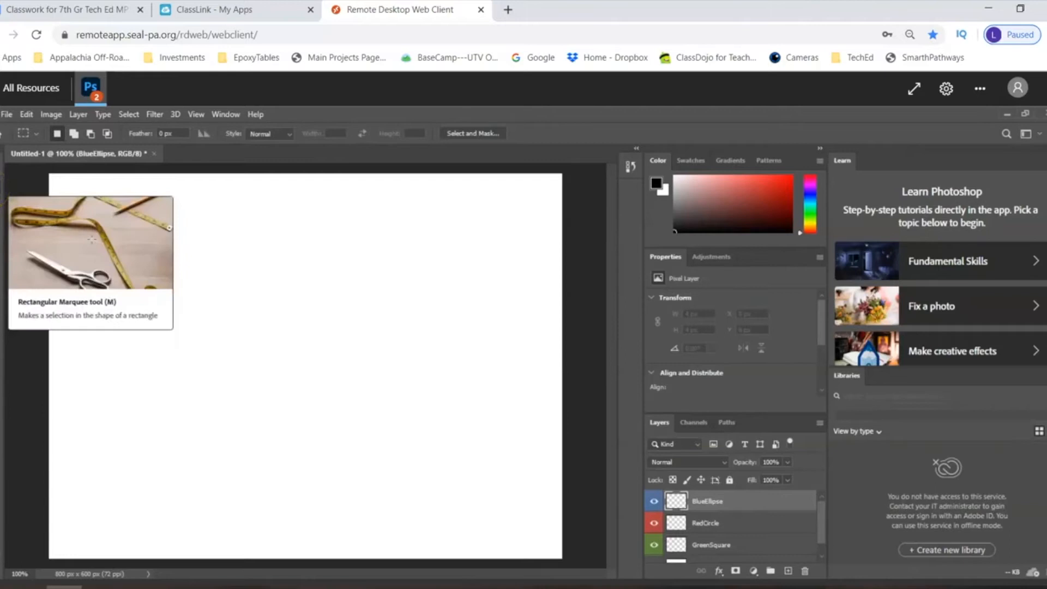
pyautogui.rightClick(1, 187)
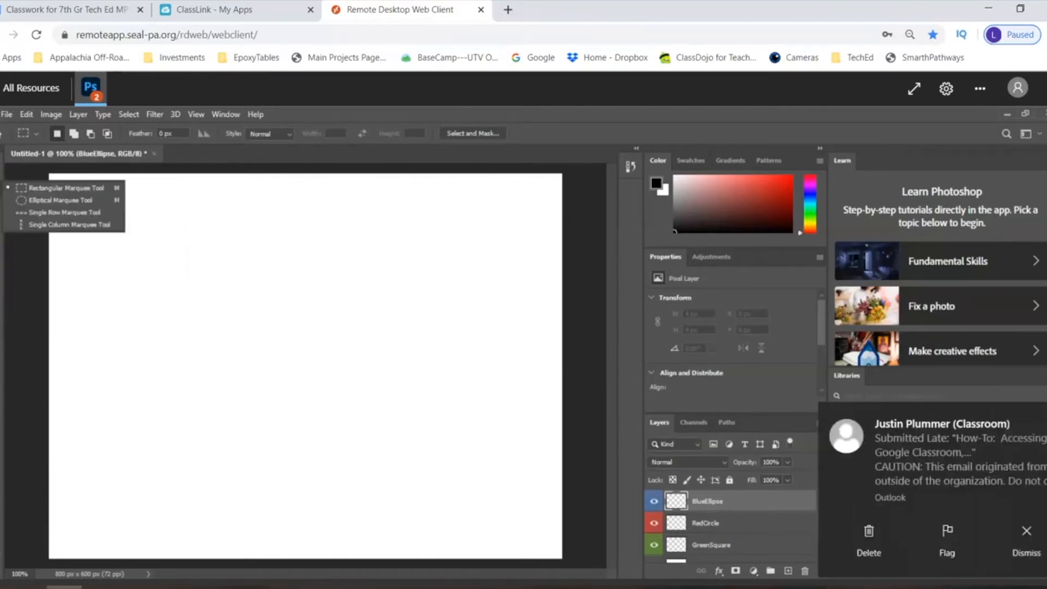
pyautogui.click(20, 202)
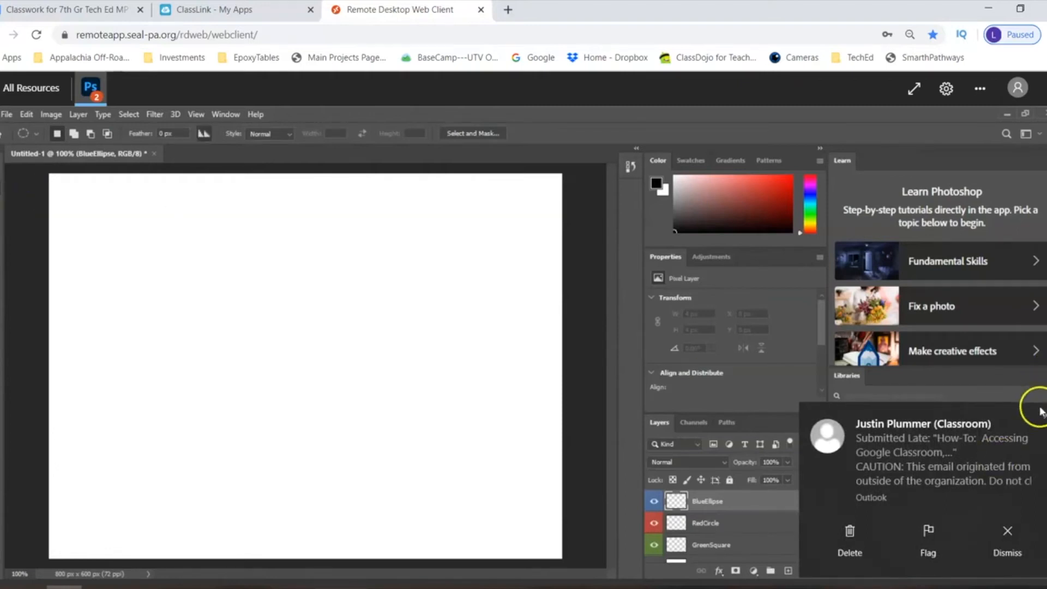
pyautogui.click(1040, 426)
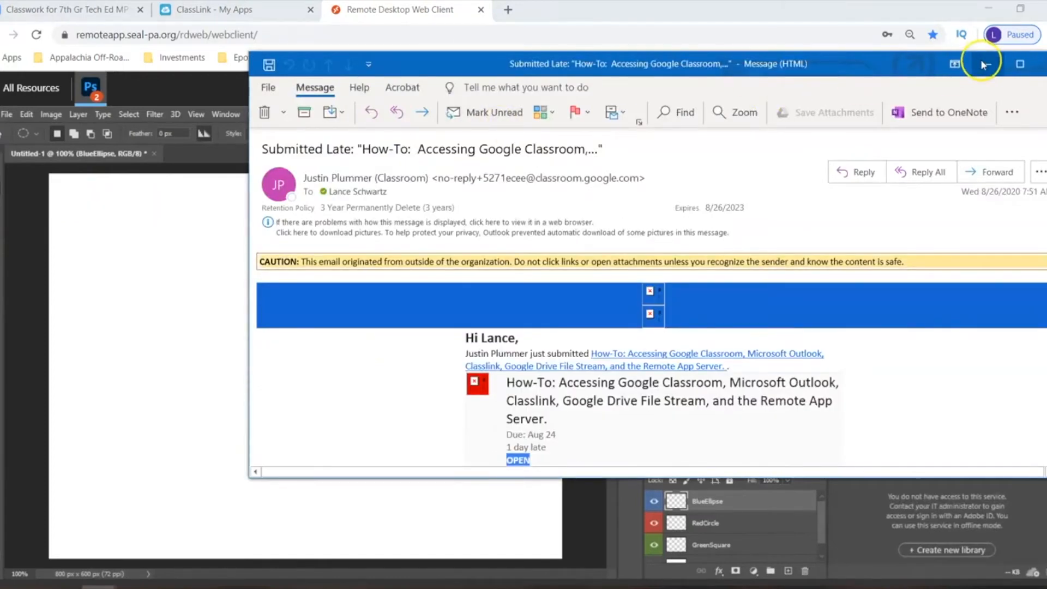
pyautogui.click(985, 65)
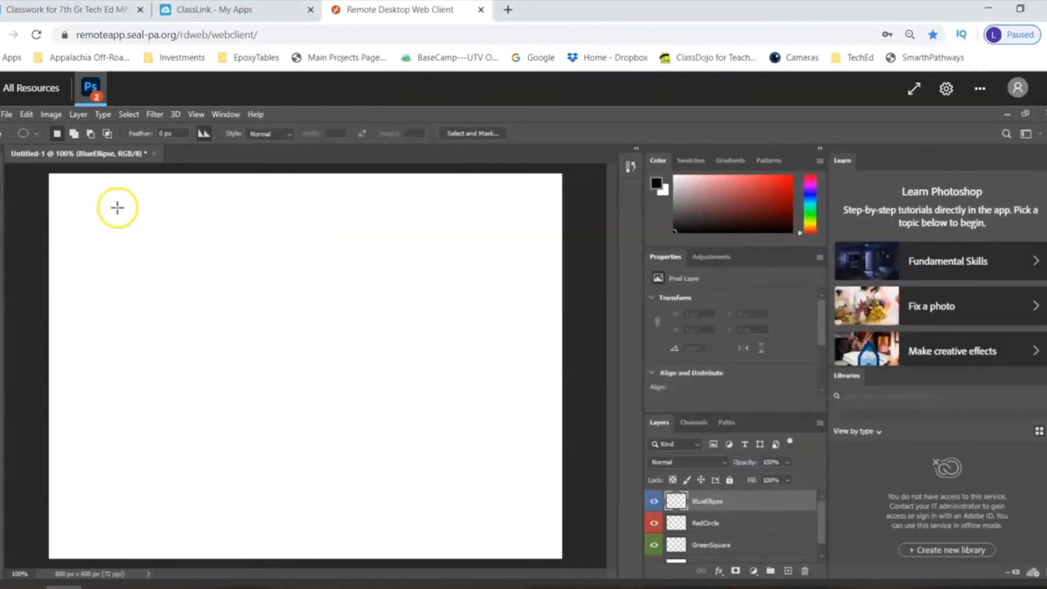
pyautogui.moveTo(89, 191); pyautogui.dragTo(206, 263)
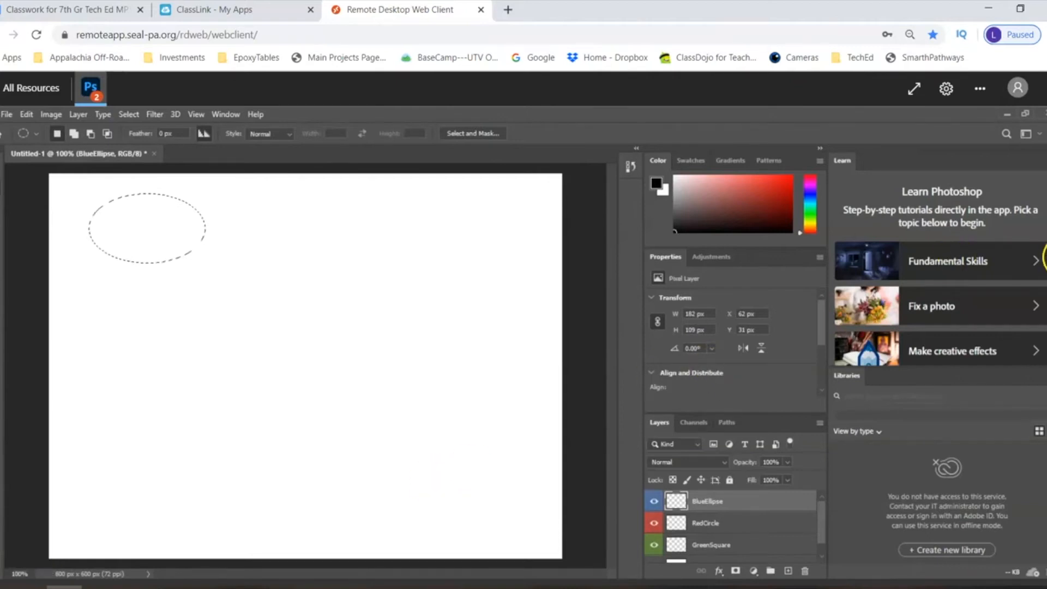
# - Collapse the Learn and Libraries panels to icons to free up space around the canvas
pyautogui.scroll(-2, 937, 273)
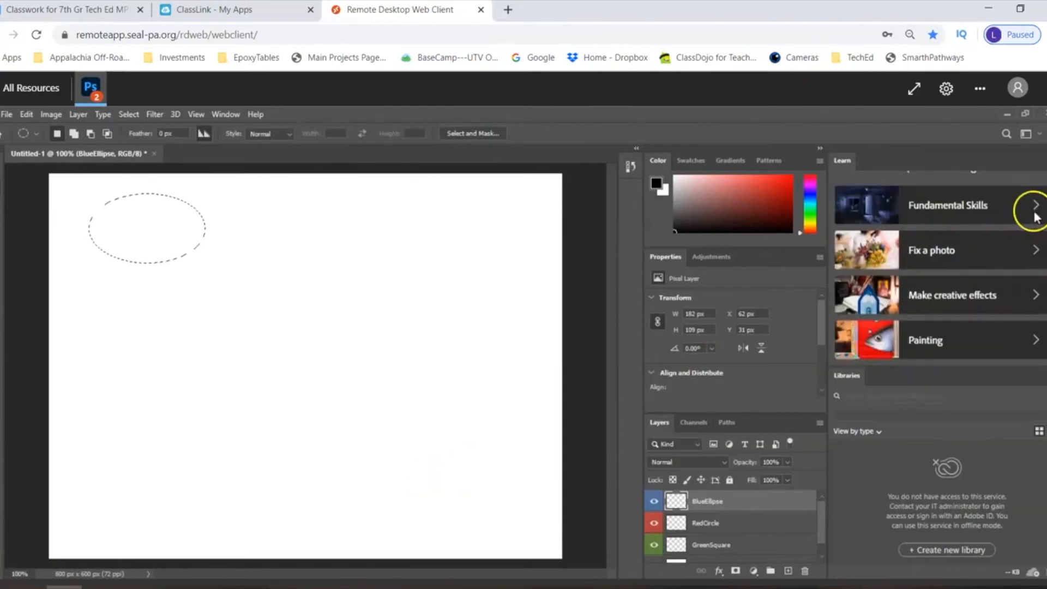
pyautogui.click(1042, 148)
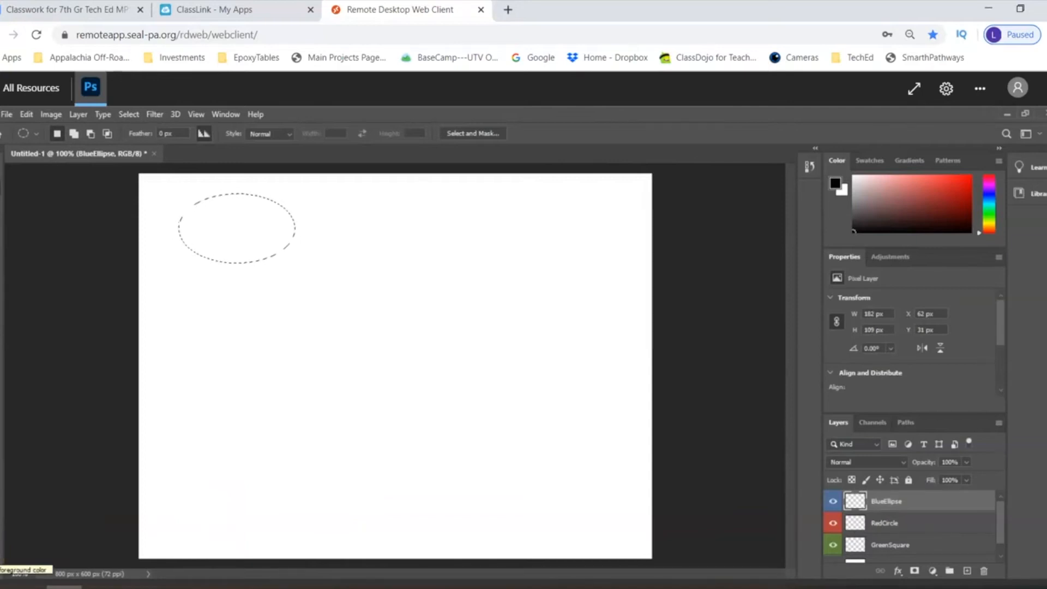
# - Set the foreground color to a medium blue, #3b6fe6
pyautogui.click(8, 562)
pyautogui.click(525, 256)
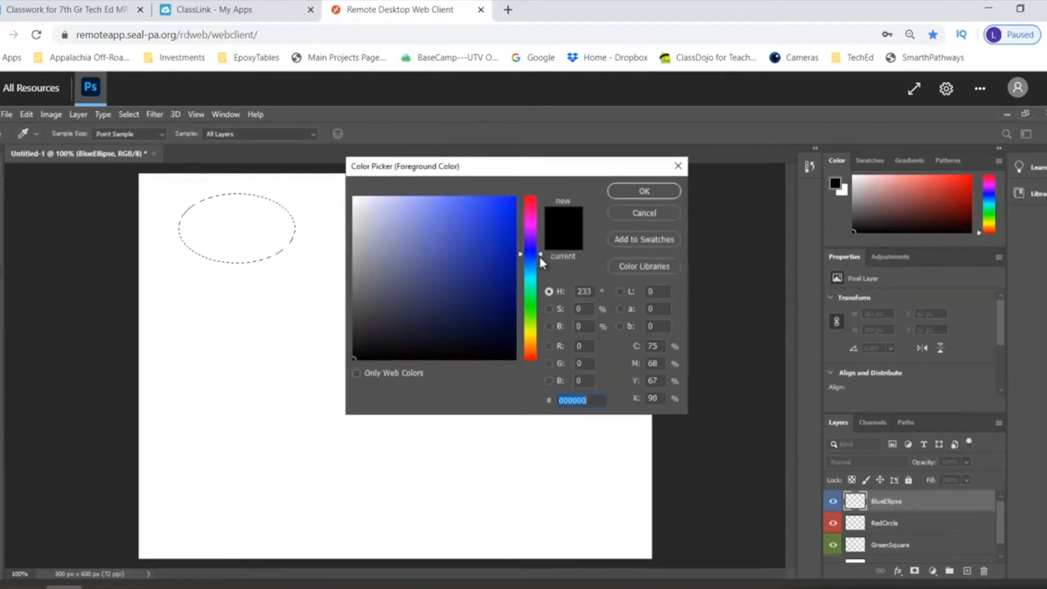
pyautogui.moveTo(540, 257); pyautogui.dragTo(534, 259)
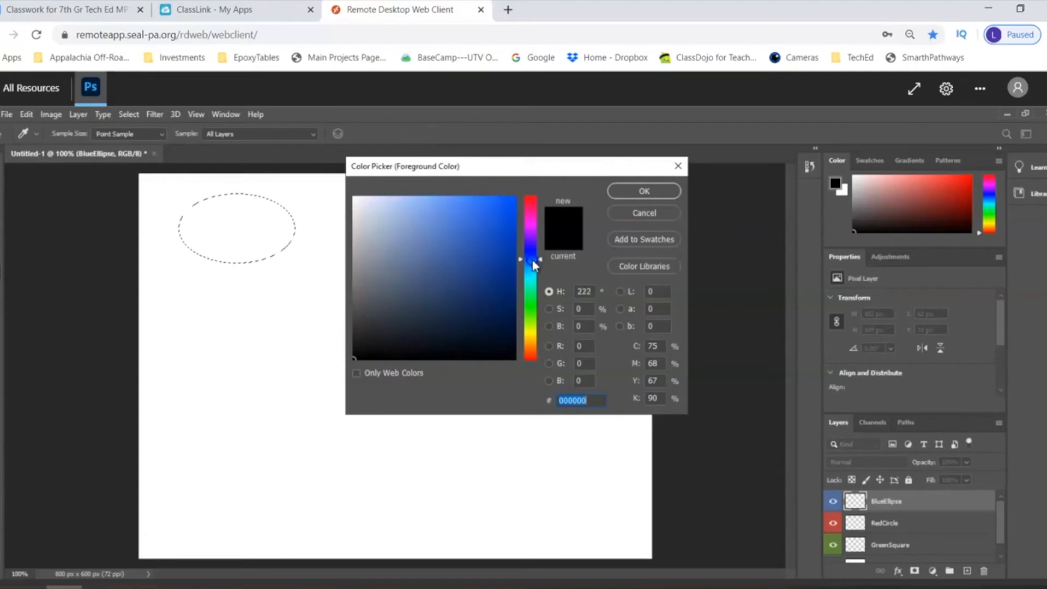
pyautogui.moveTo(483, 219); pyautogui.dragTo(475, 212)
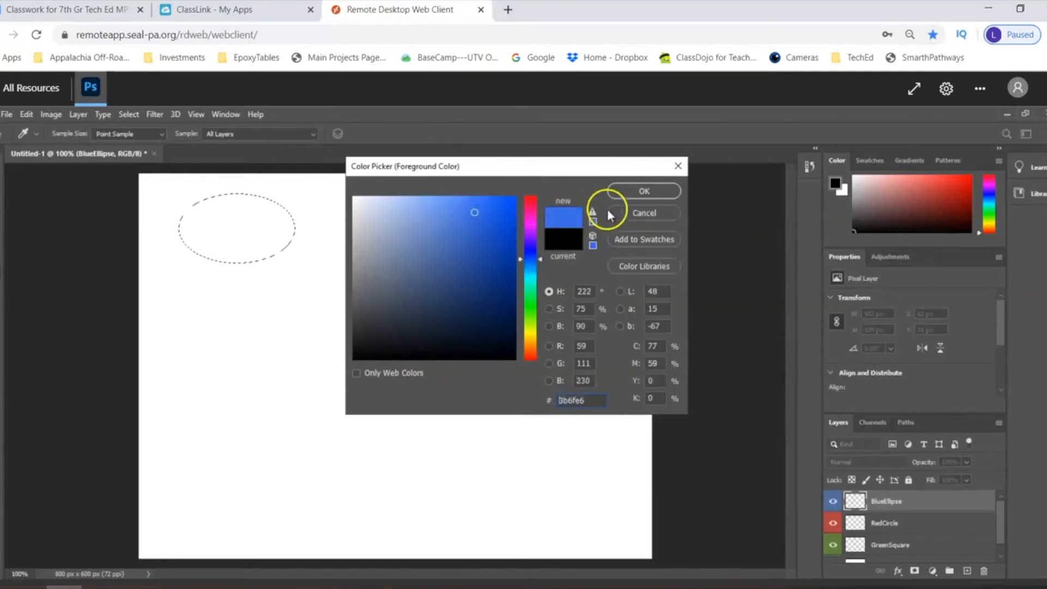
pyautogui.click(635, 194)
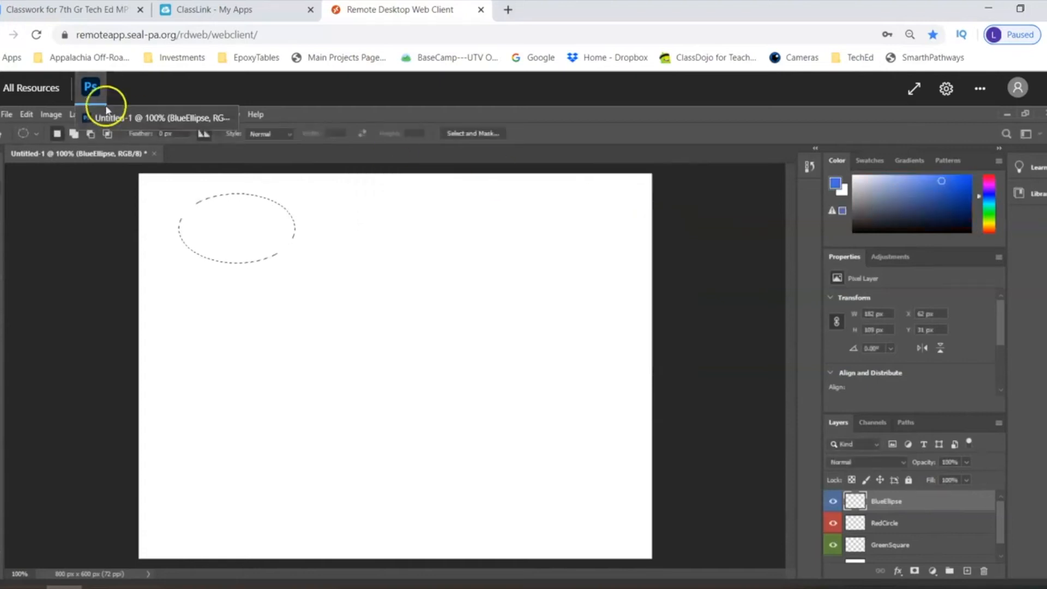
# - Fill the elliptical selection on the BlueEllipse layer with the Foreground Color, then clear the selection
pyautogui.click(28, 115)
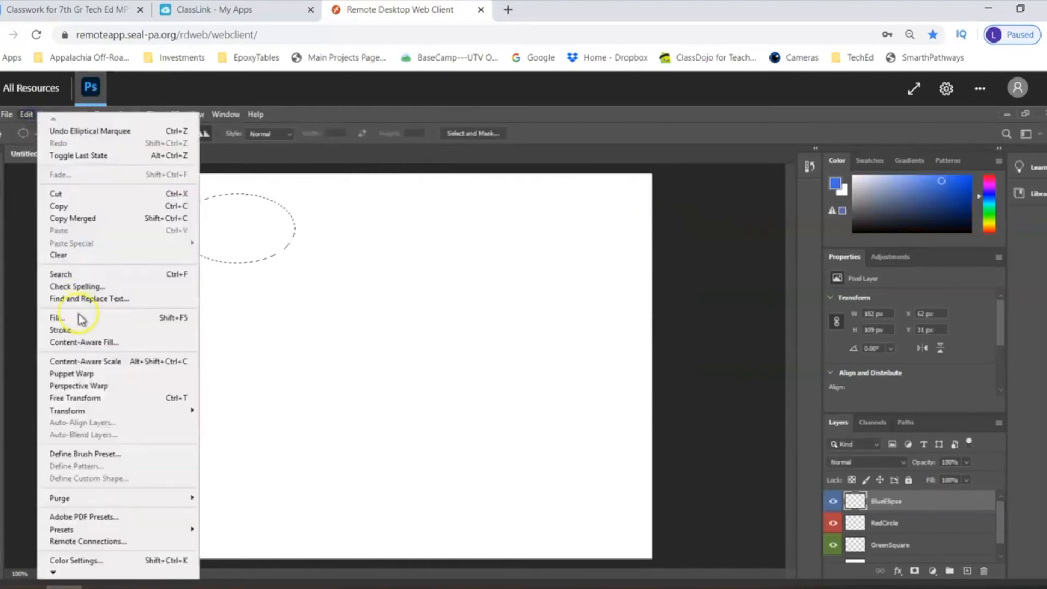
pyautogui.click(79, 317)
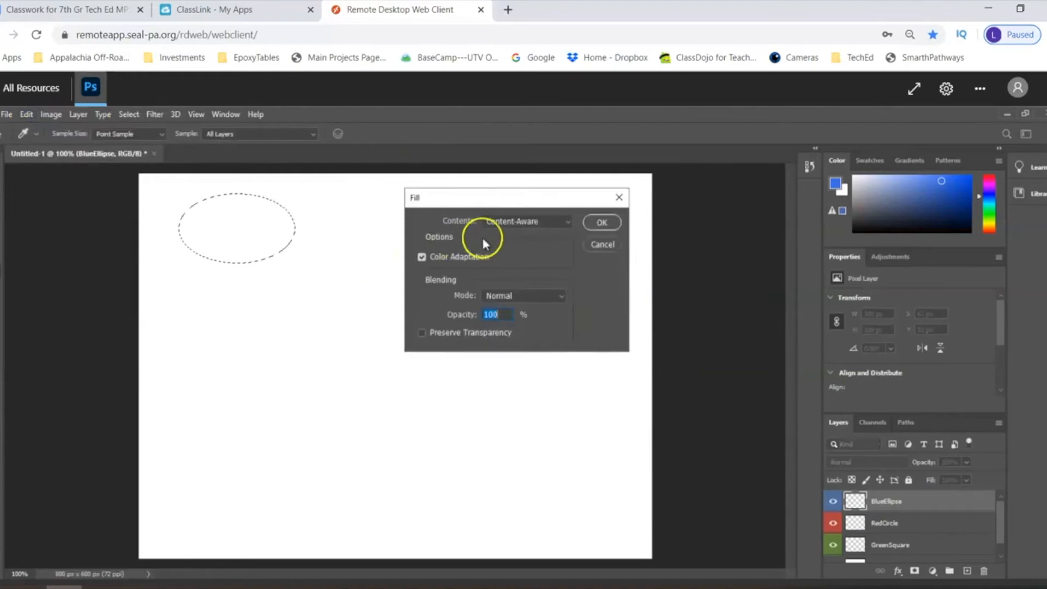
pyautogui.click(530, 222)
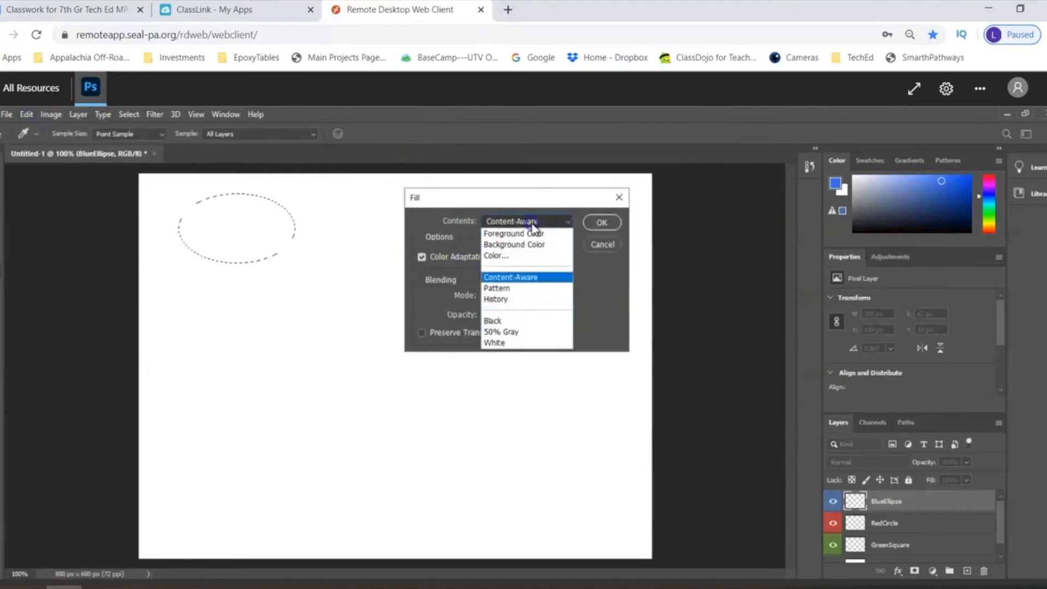
pyautogui.click(532, 235)
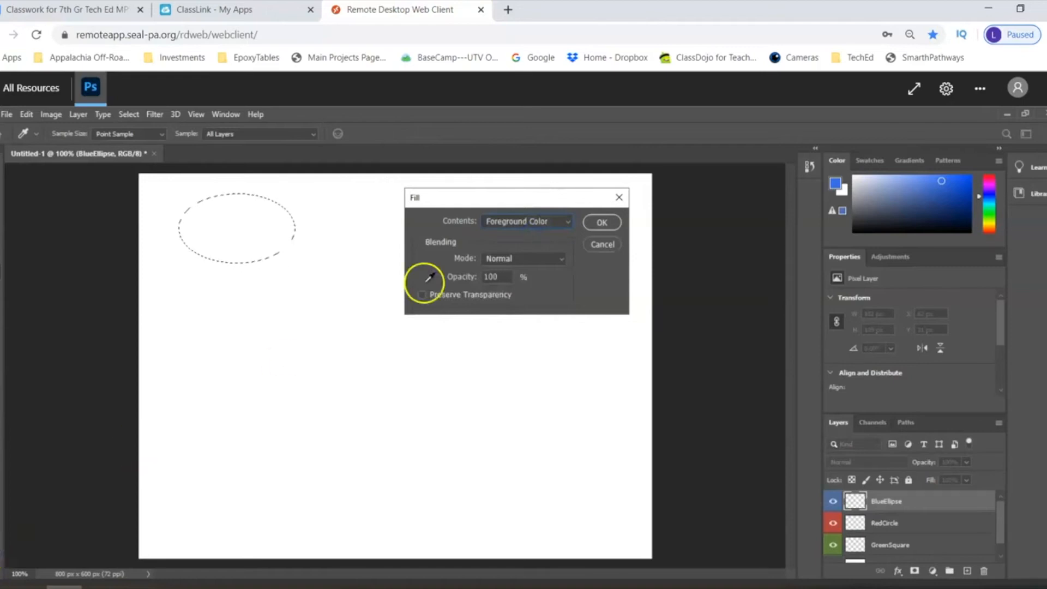
pyautogui.click(601, 222)
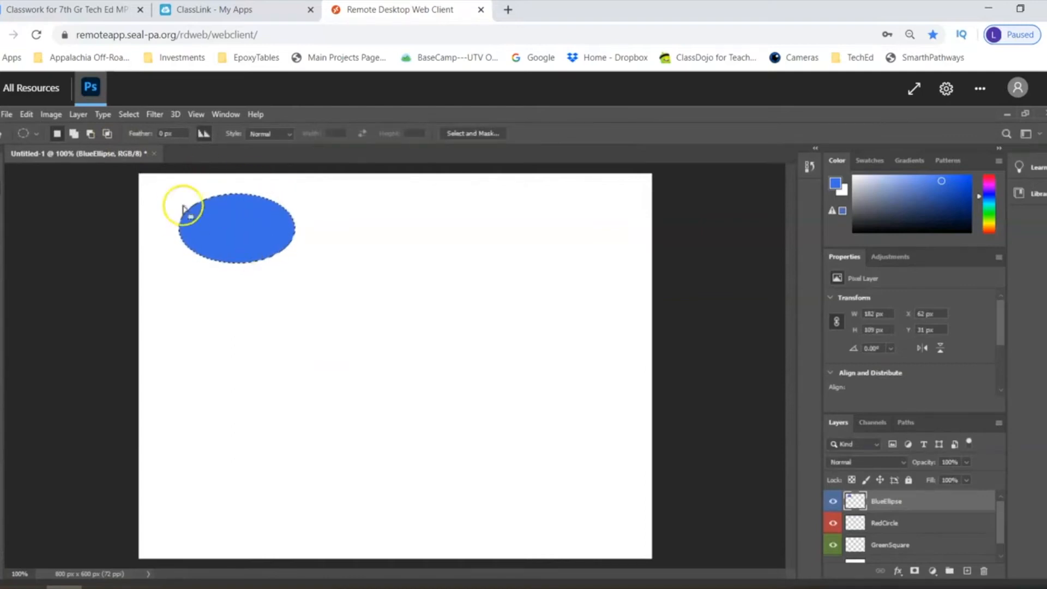
pyautogui.click(134, 117)
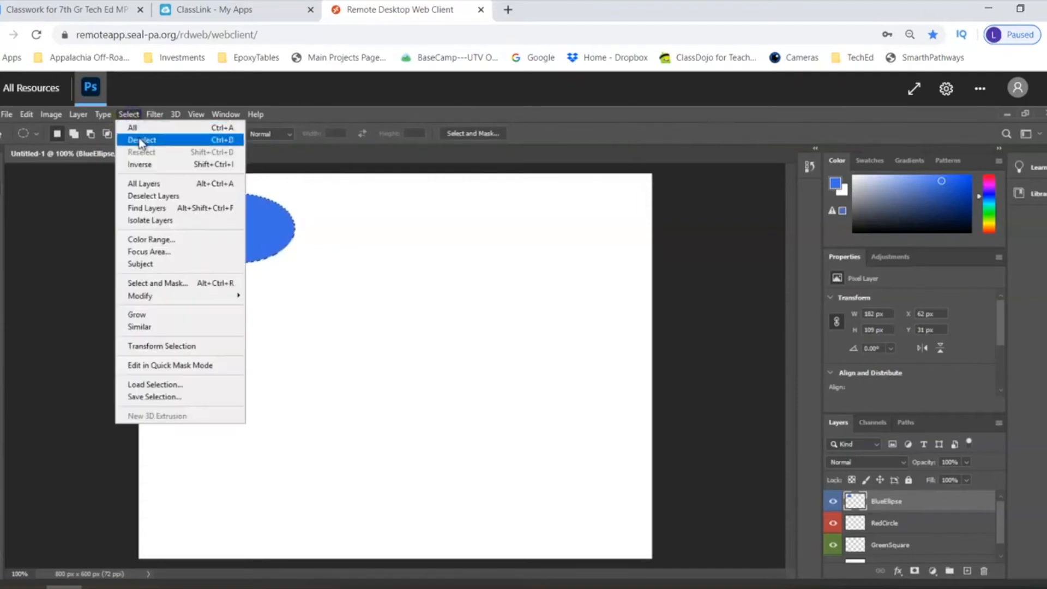
pyautogui.click(140, 140)
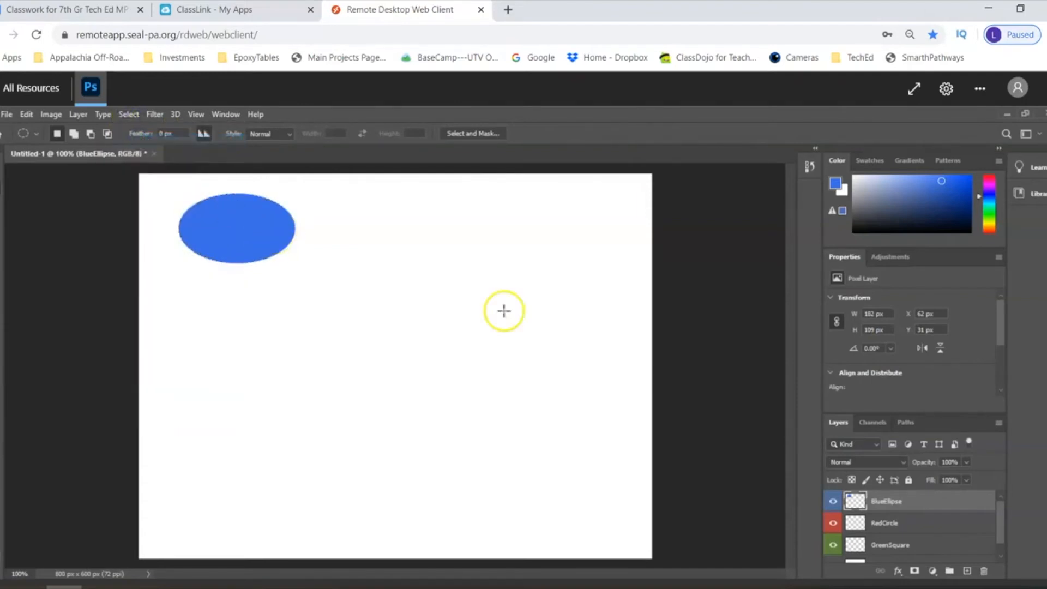
# - On the RedCircle layer, draw a circular marquee about 131 px wide in the canvas's upper-right area and set the foreground color to red, #cf0a2f
pyautogui.click(908, 521)
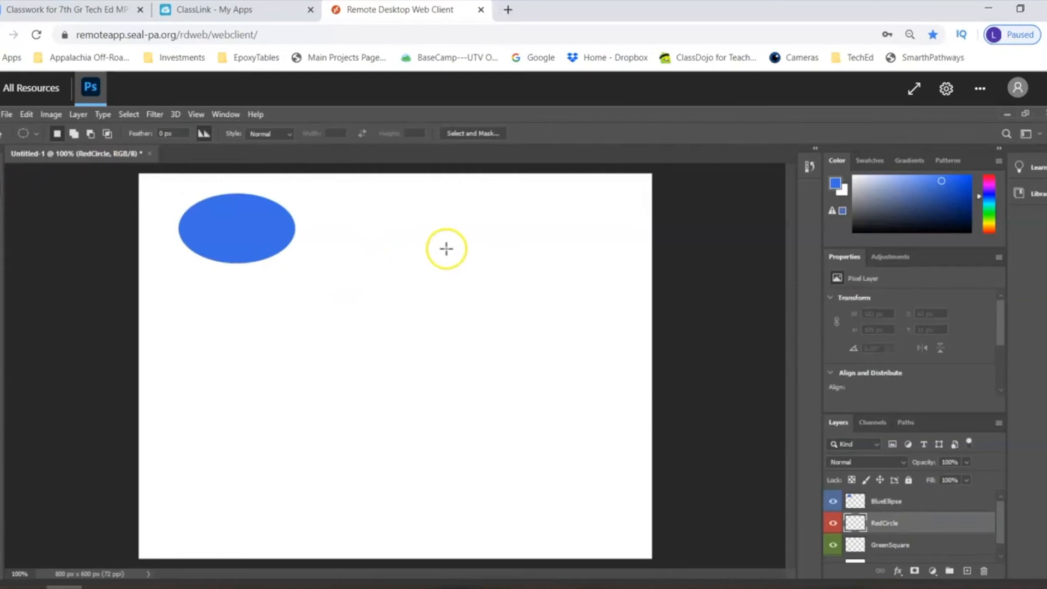
pyautogui.moveTo(441, 235); pyautogui.dragTo(535, 318)
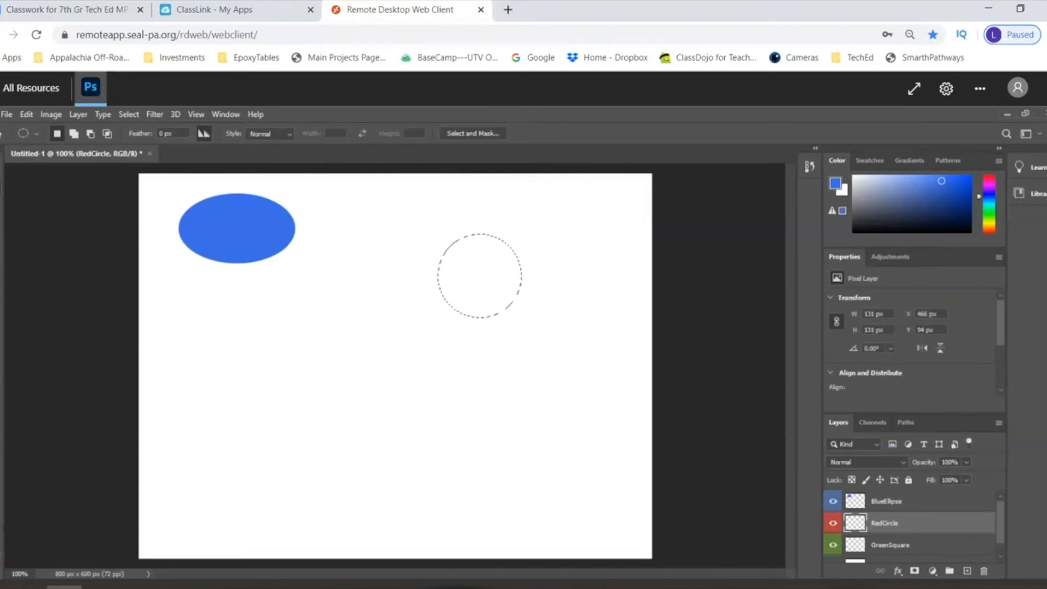
pyautogui.click(2, 517)
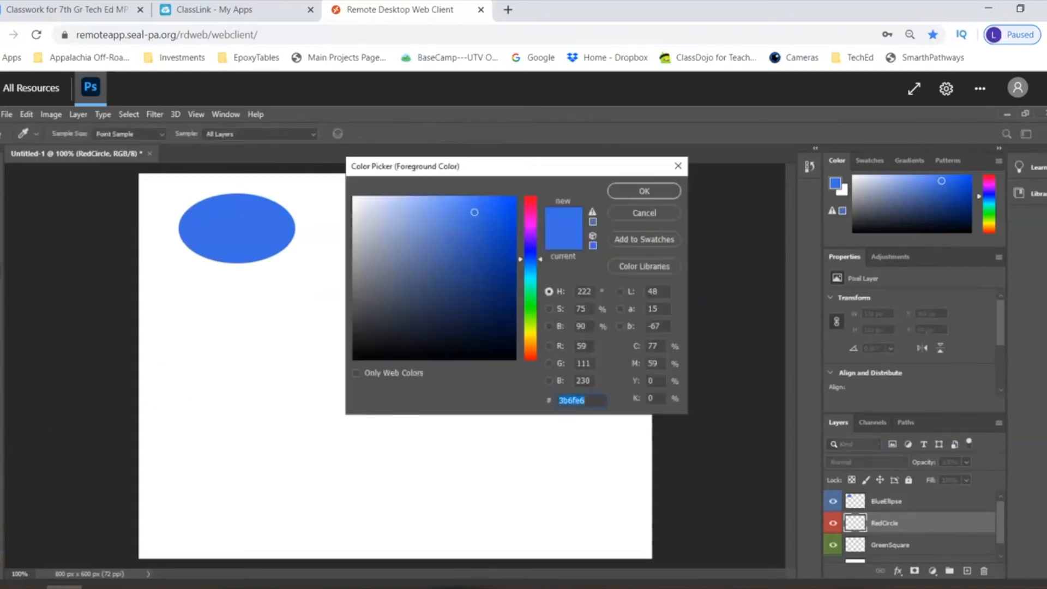
pyautogui.click(531, 208)
pyautogui.moveTo(531, 207); pyautogui.dragTo(533, 201)
pyautogui.click(504, 205)
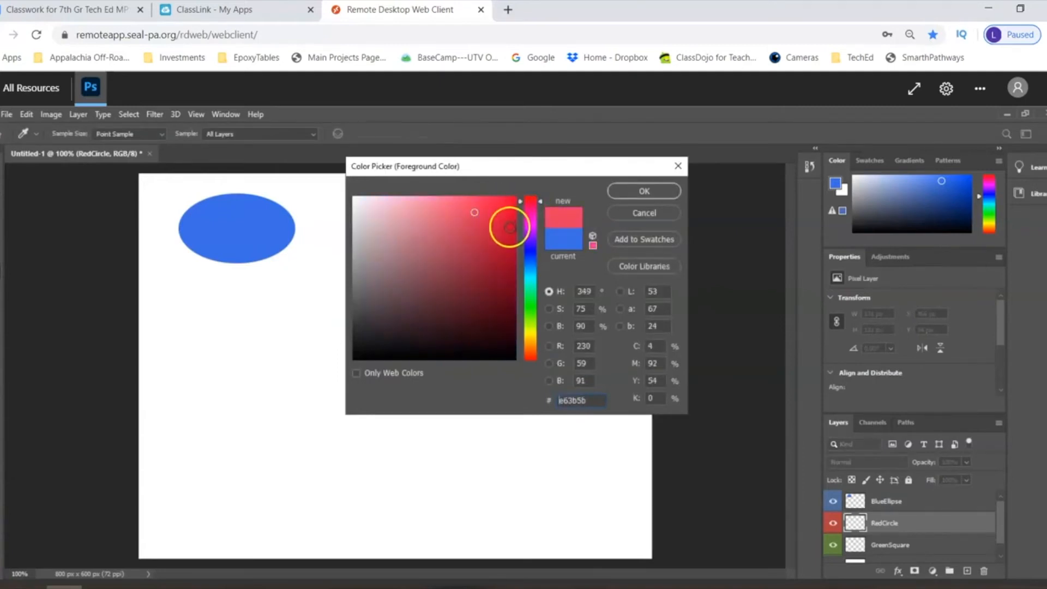
pyautogui.click(508, 227)
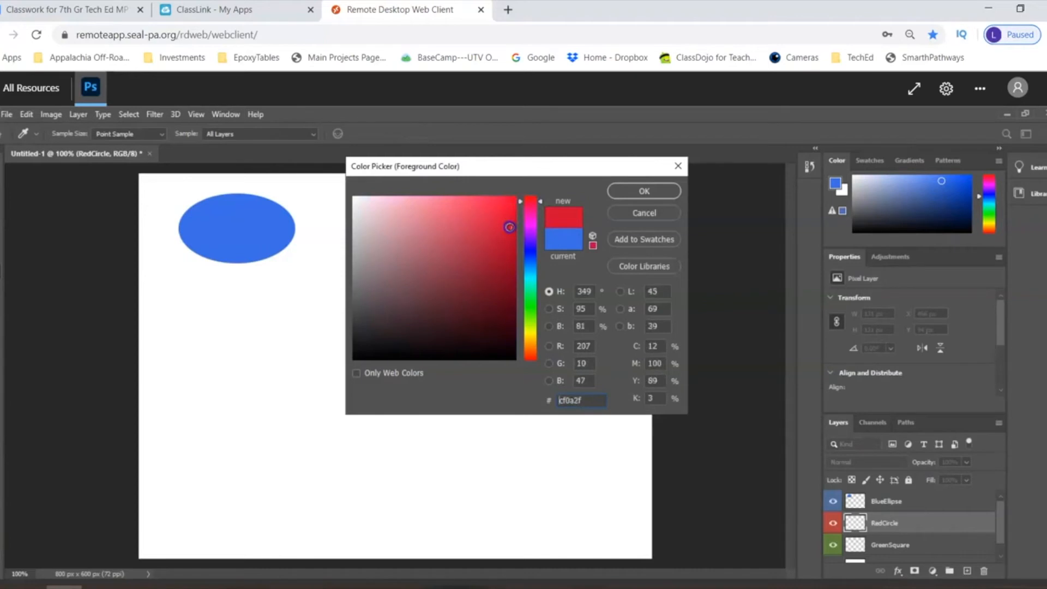
pyautogui.click(629, 192)
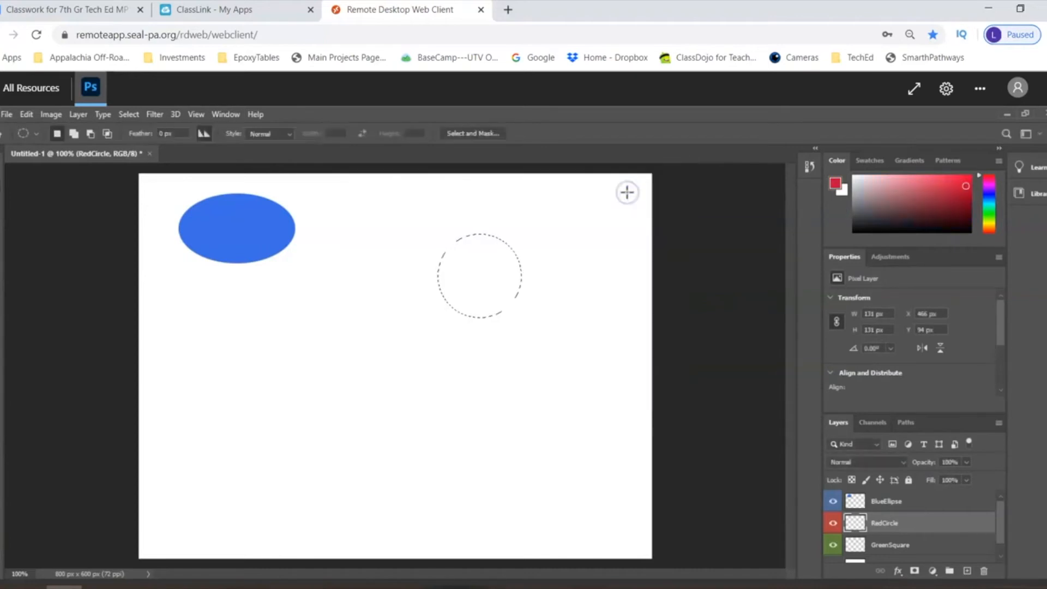
# - Fill the circular selection on the RedCircle layer with the red Foreground Color and deselect it
pyautogui.click(28, 114)
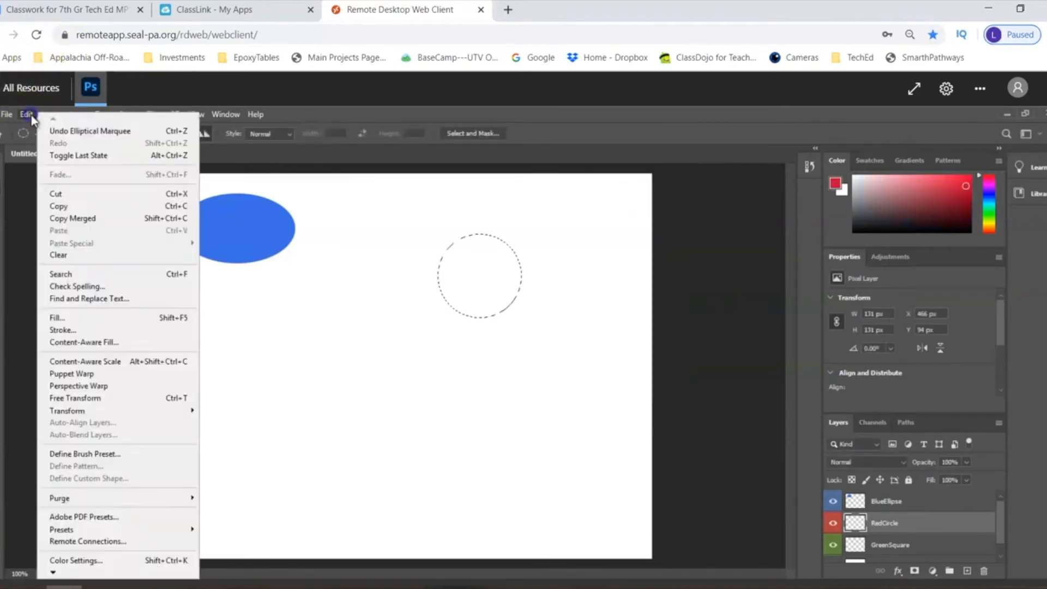
pyautogui.click(56, 318)
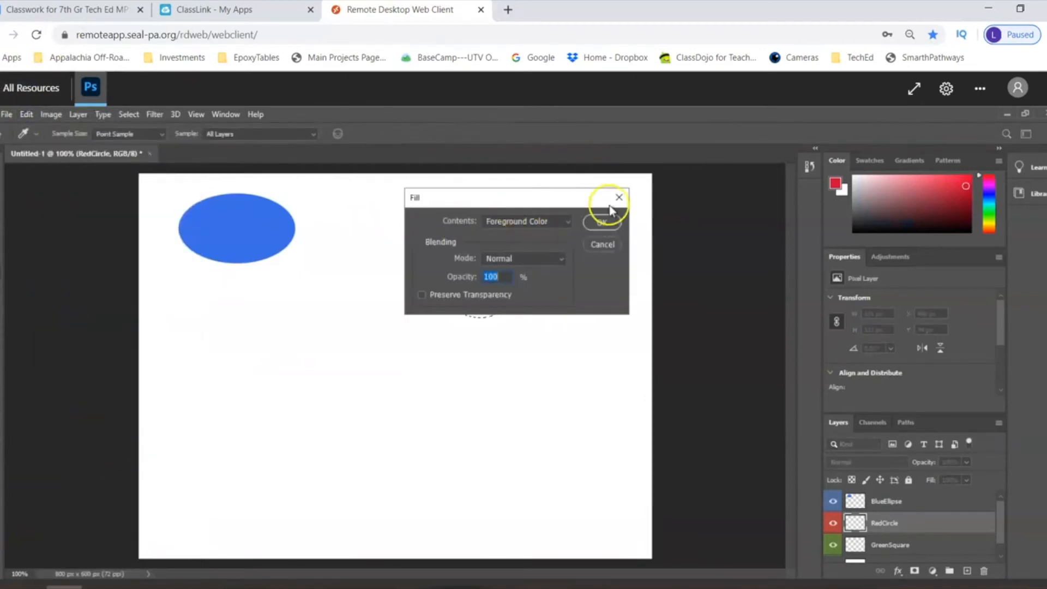
pyautogui.click(594, 224)
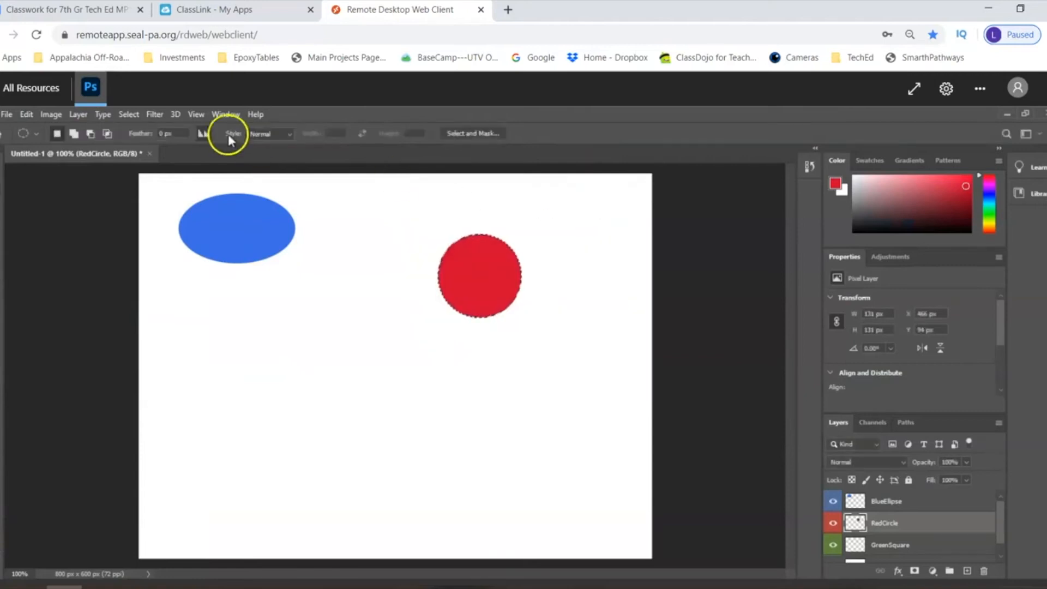
pyautogui.click(131, 115)
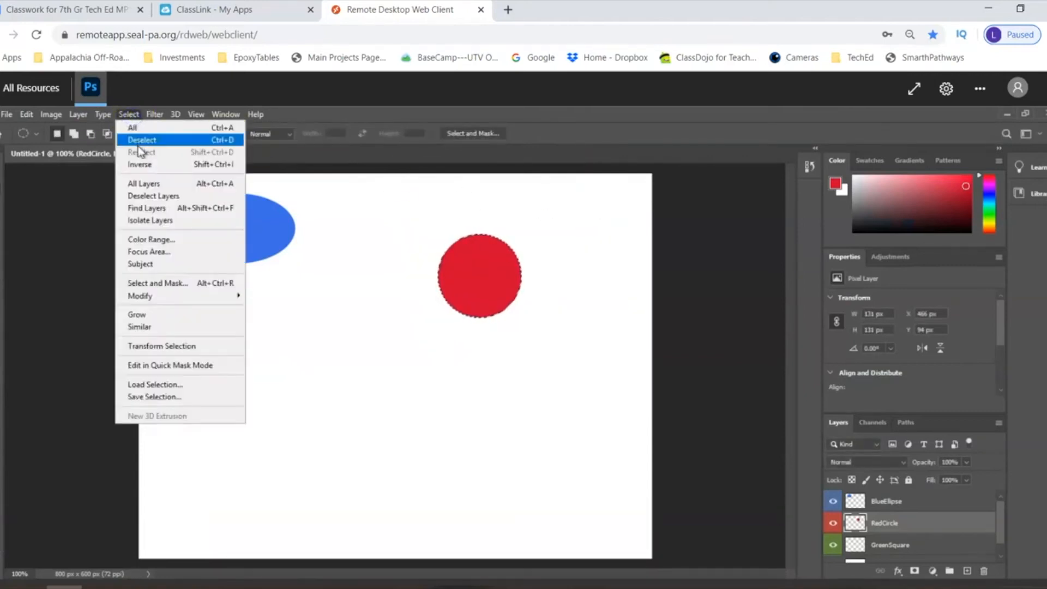
pyautogui.click(141, 143)
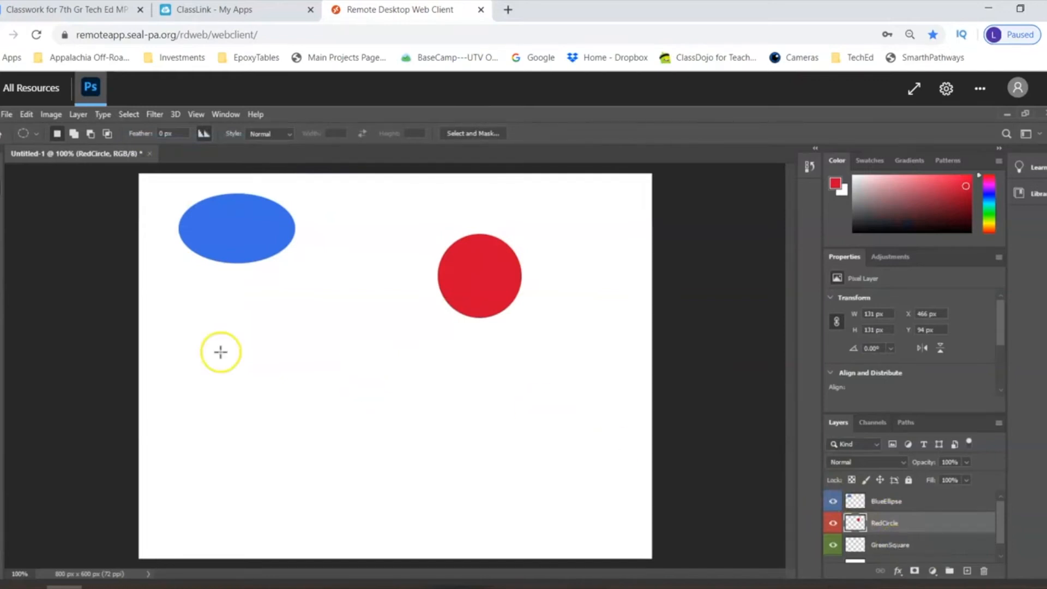
# - Draw a square selection about 125 px wide below the blue ellipse with the Rectangular Marquee tool
pyautogui.click(1, 200)
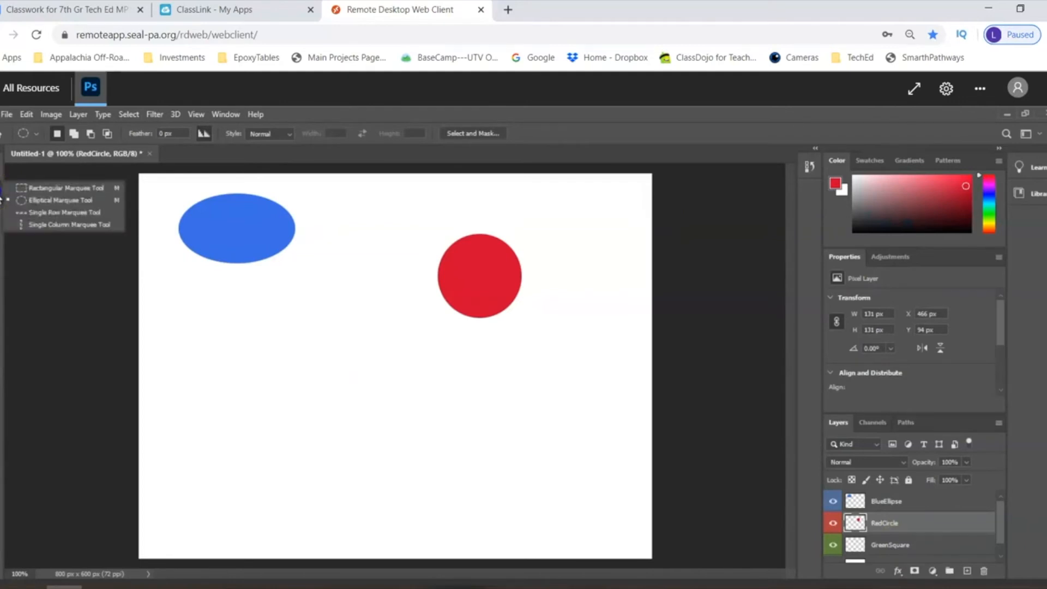
pyautogui.click(24, 188)
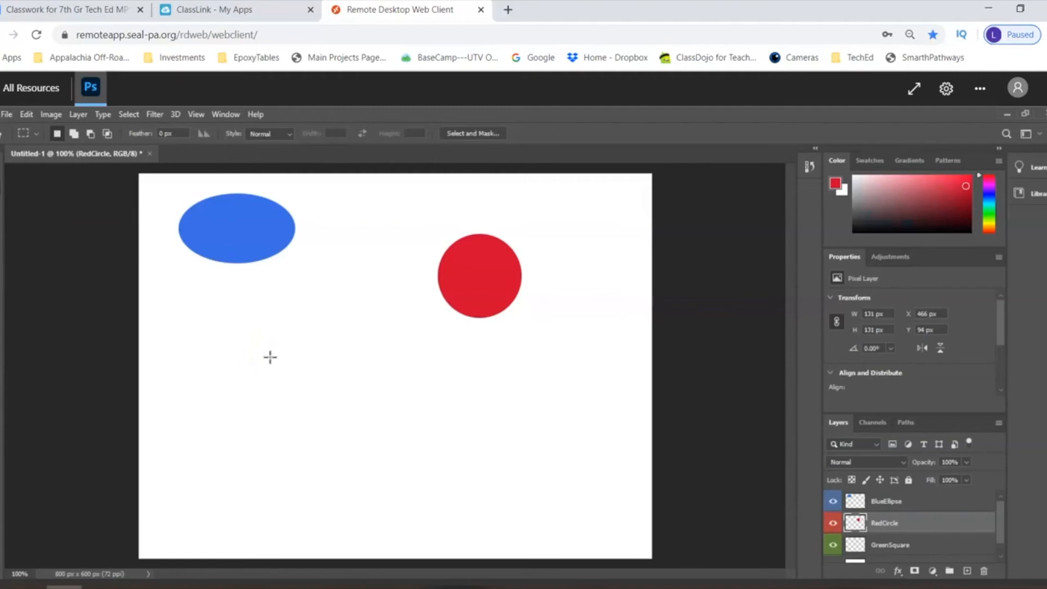
pyautogui.moveTo(258, 326); pyautogui.dragTo(343, 406)
# - Set the foreground color to a light, bright green in the color picker
pyautogui.click(2, 537)
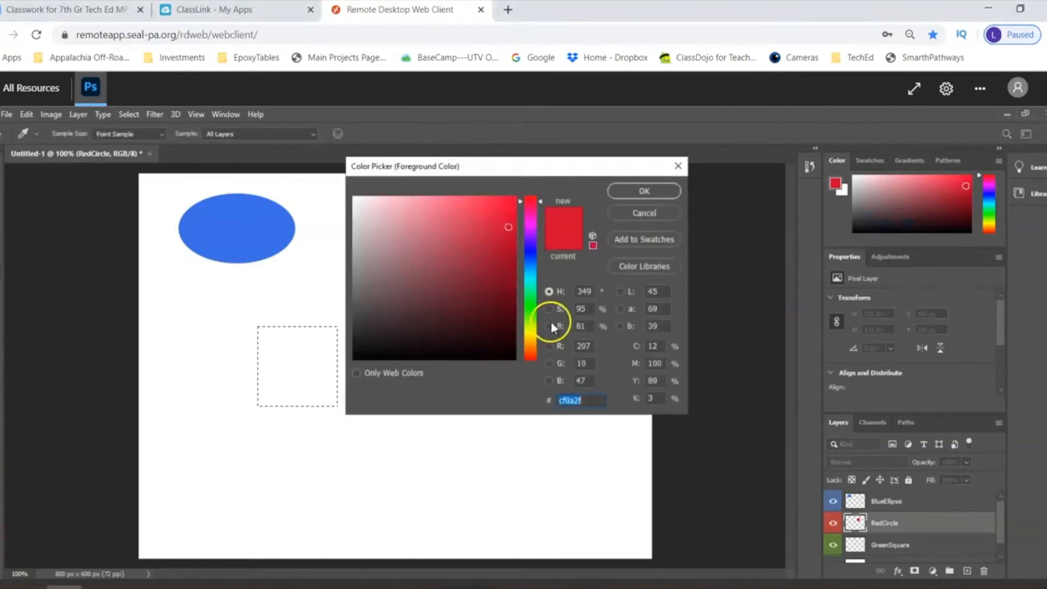
pyautogui.click(534, 309)
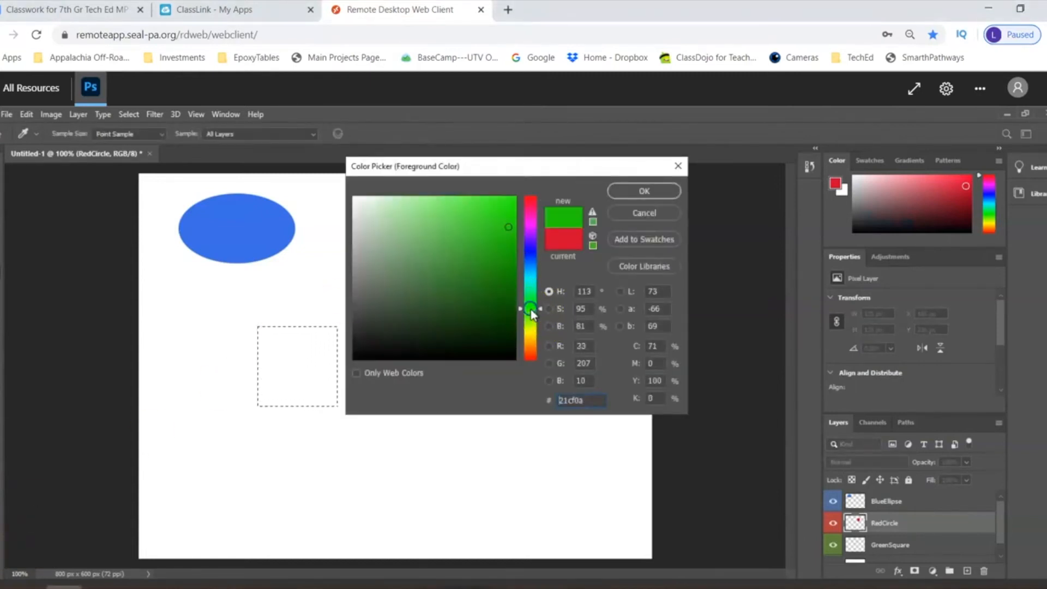
pyautogui.click(457, 202)
pyautogui.click(624, 190)
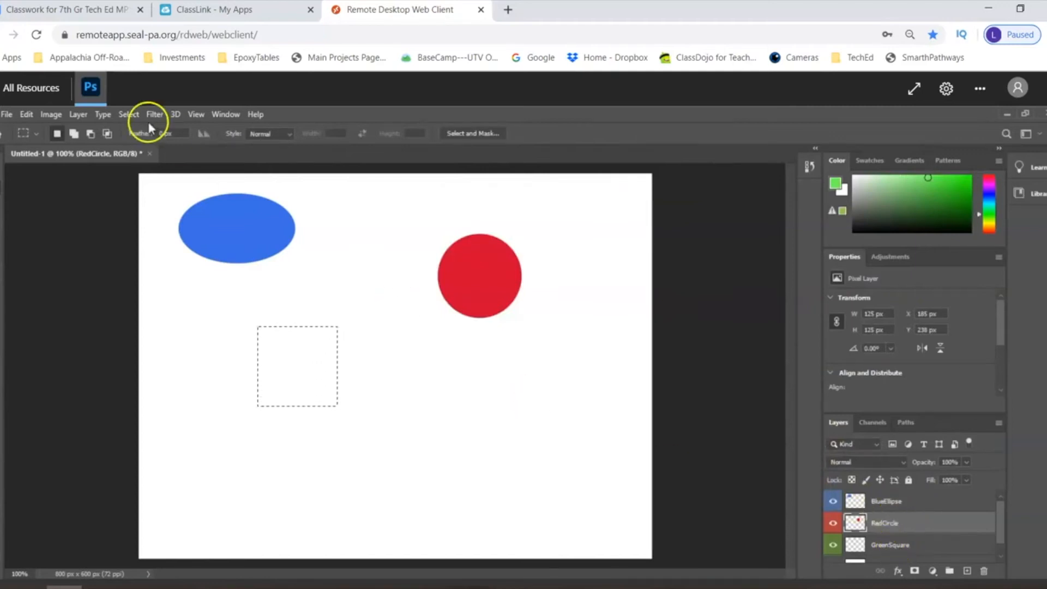
# - Fill the square selection with the green Foreground Color on the RedCircle layer and undo that fill
pyautogui.click(29, 113)
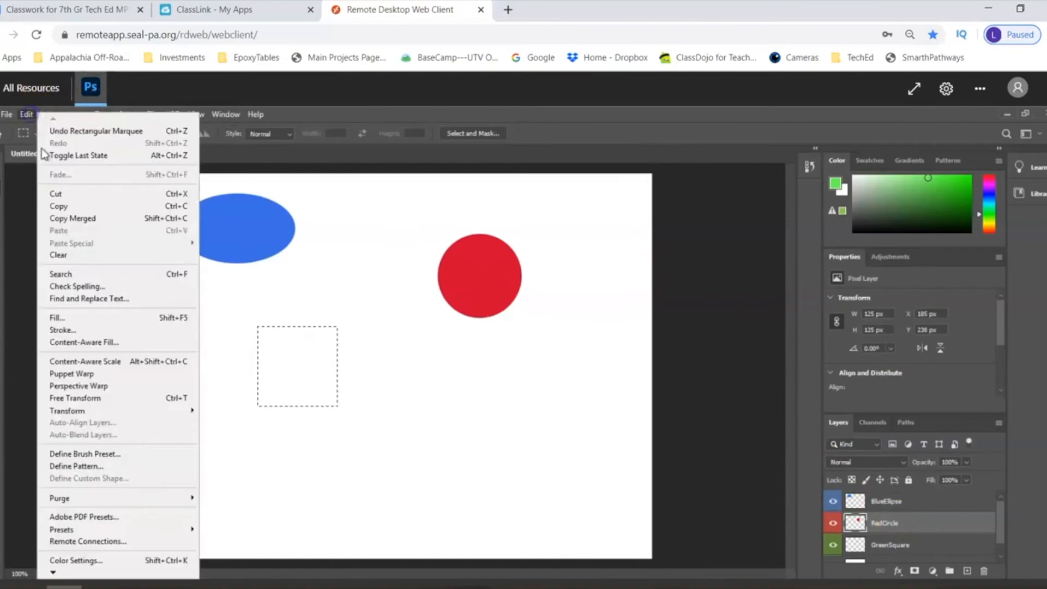
pyautogui.click(80, 317)
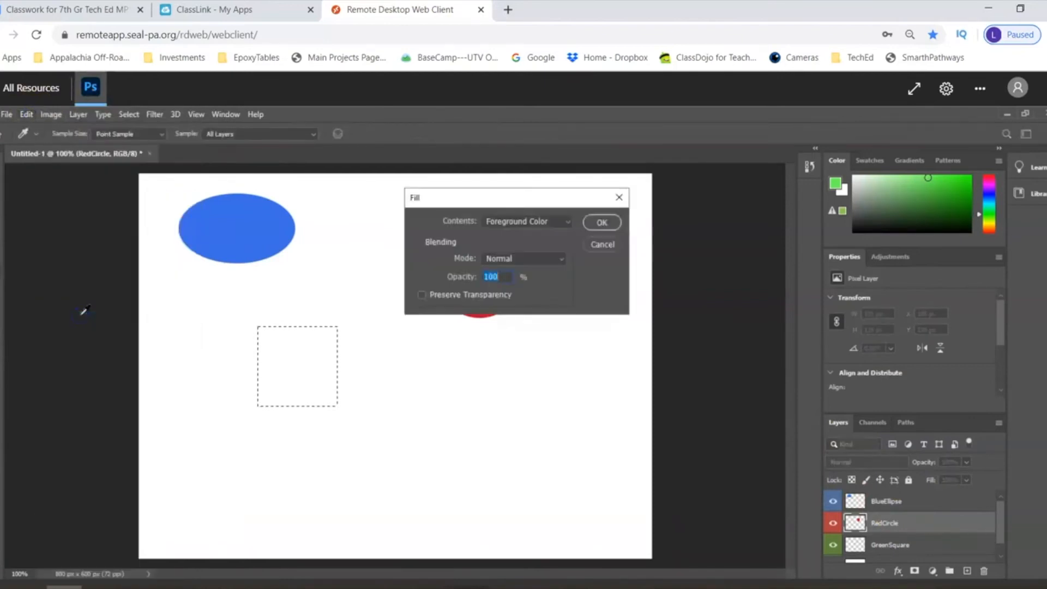
pyautogui.click(595, 224)
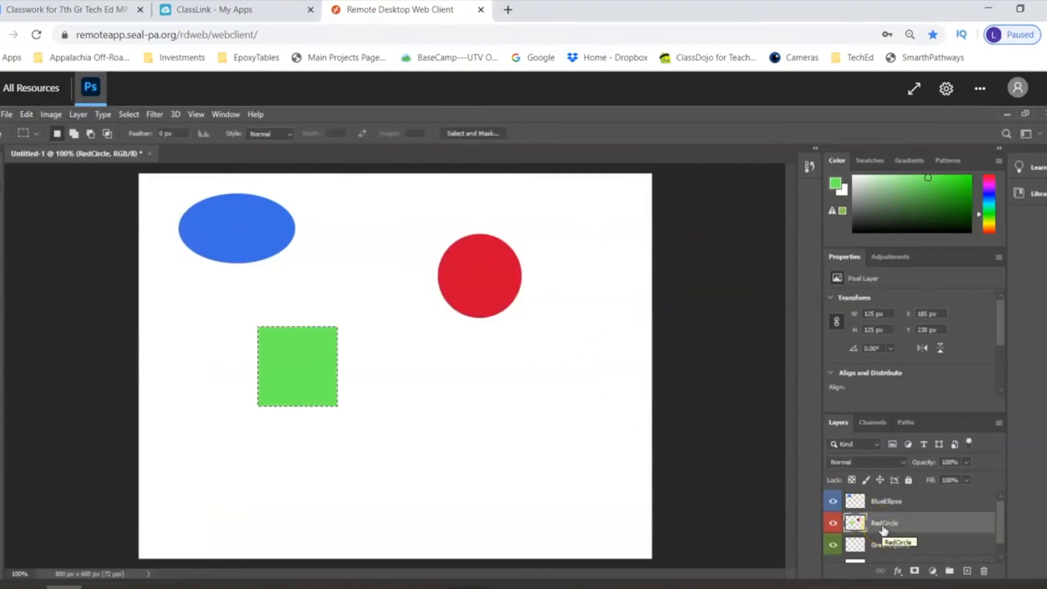
pyautogui.click(28, 118)
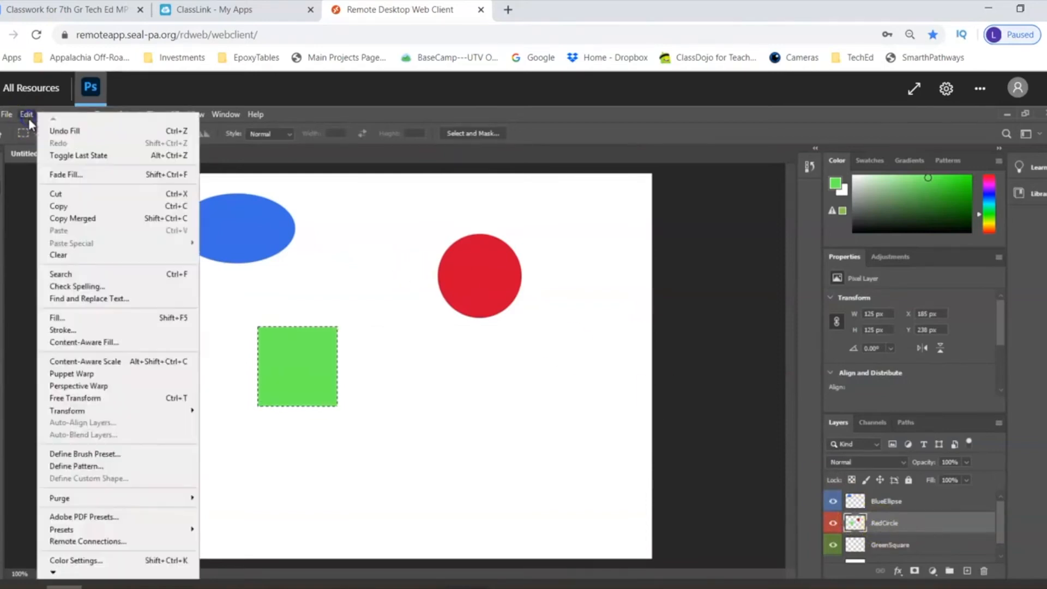
pyautogui.click(63, 134)
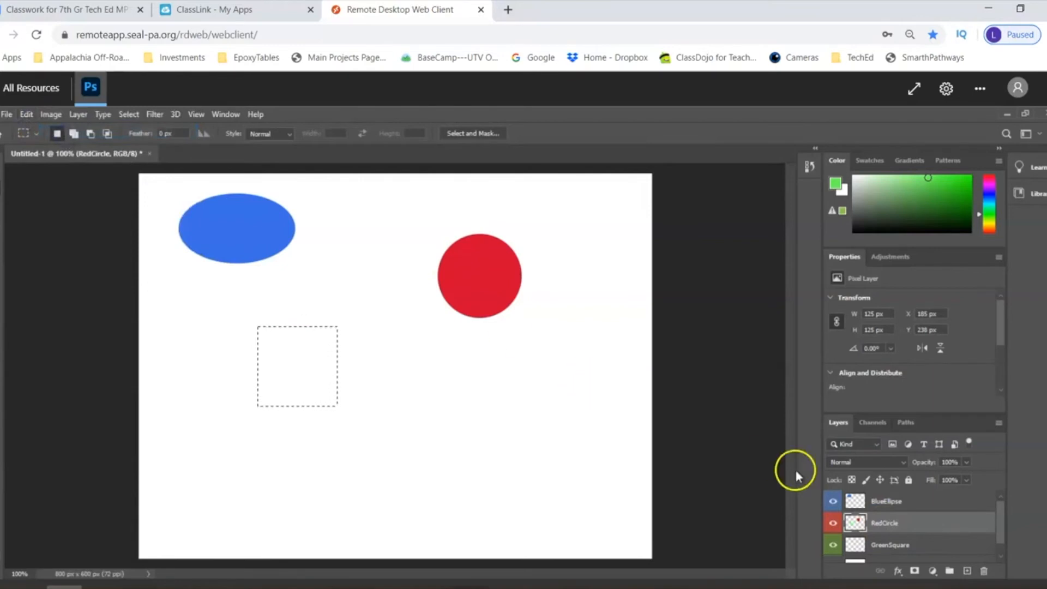
# - Make the GreenSquare layer active, fill the square selection with the green Foreground Color and deselect it
pyautogui.click(887, 546)
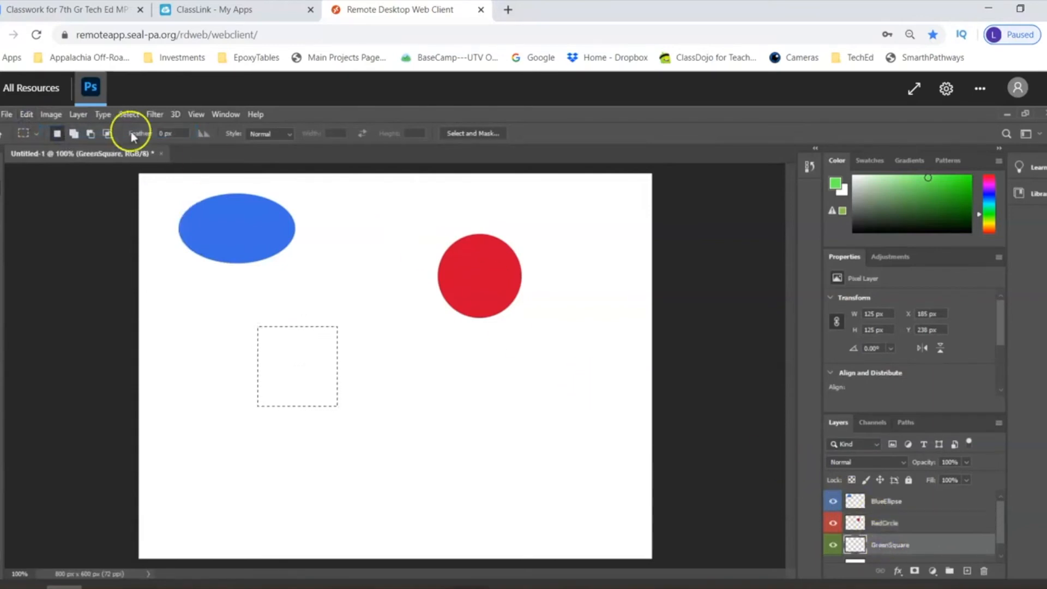
pyautogui.click(26, 115)
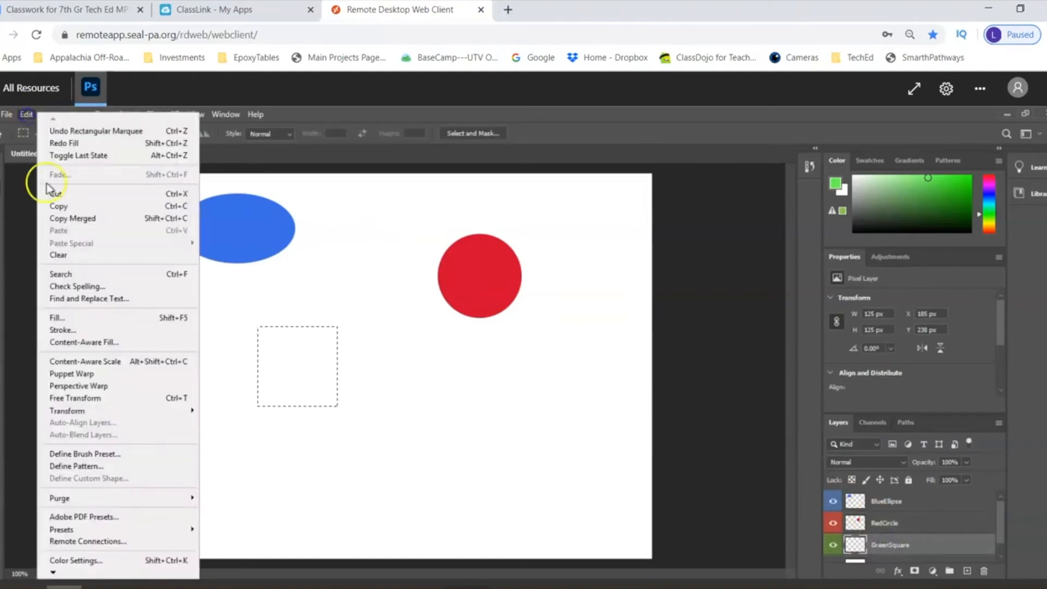
pyautogui.click(94, 317)
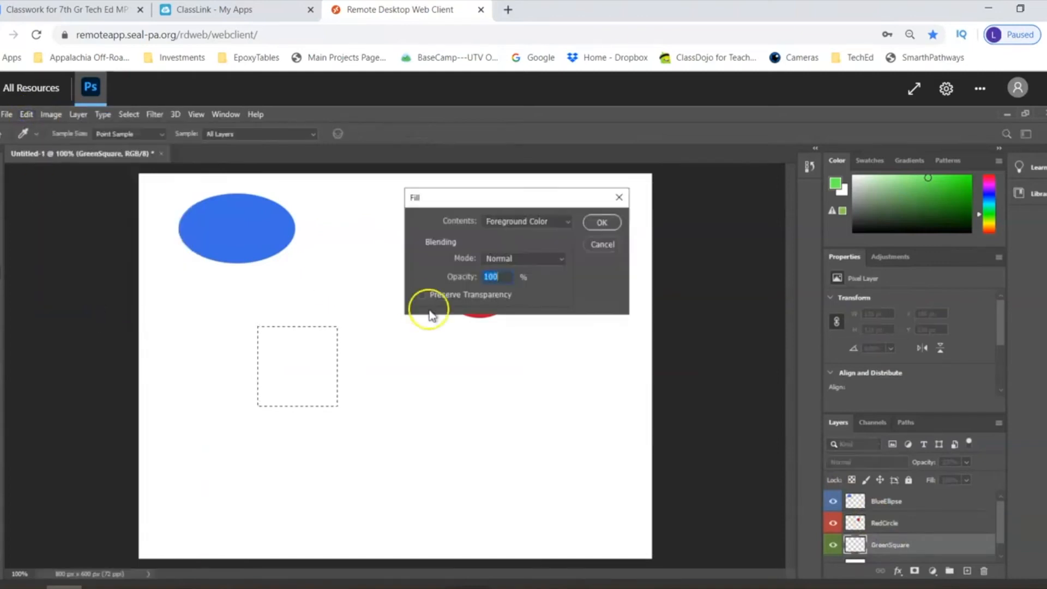
pyautogui.click(600, 223)
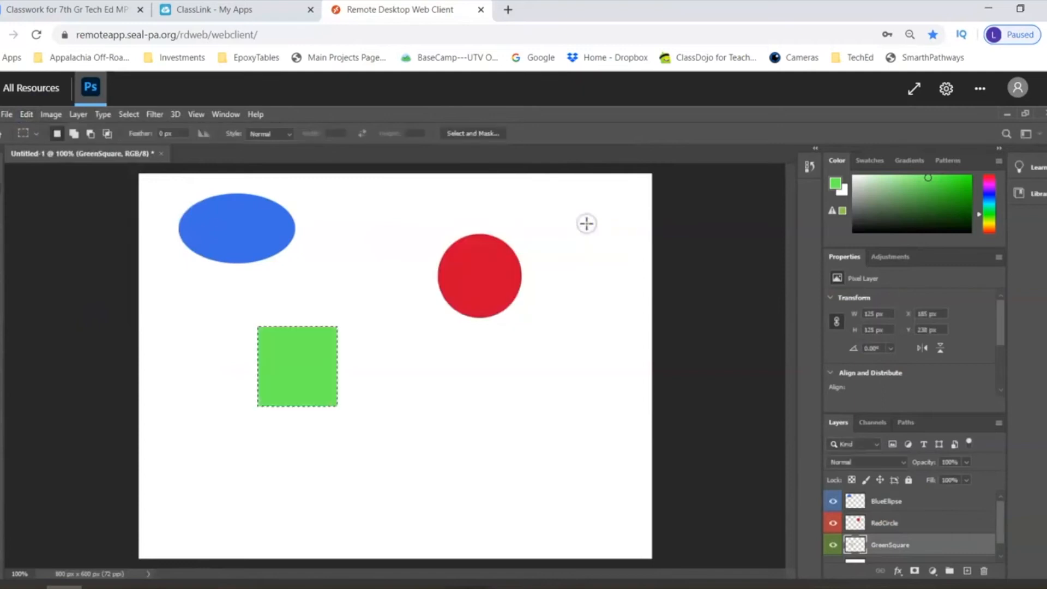
pyautogui.click(127, 114)
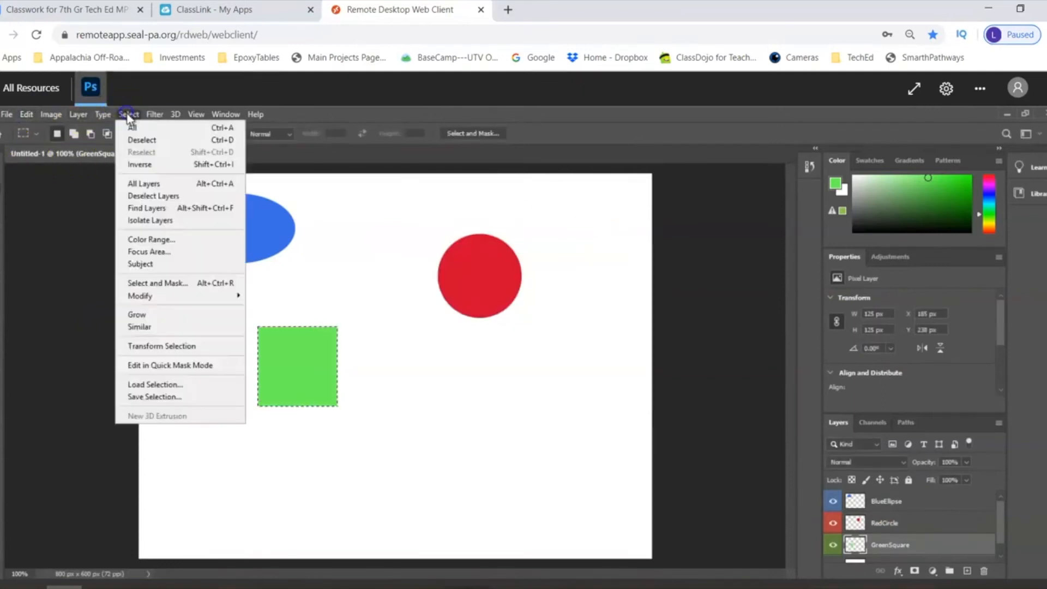
pyautogui.click(133, 140)
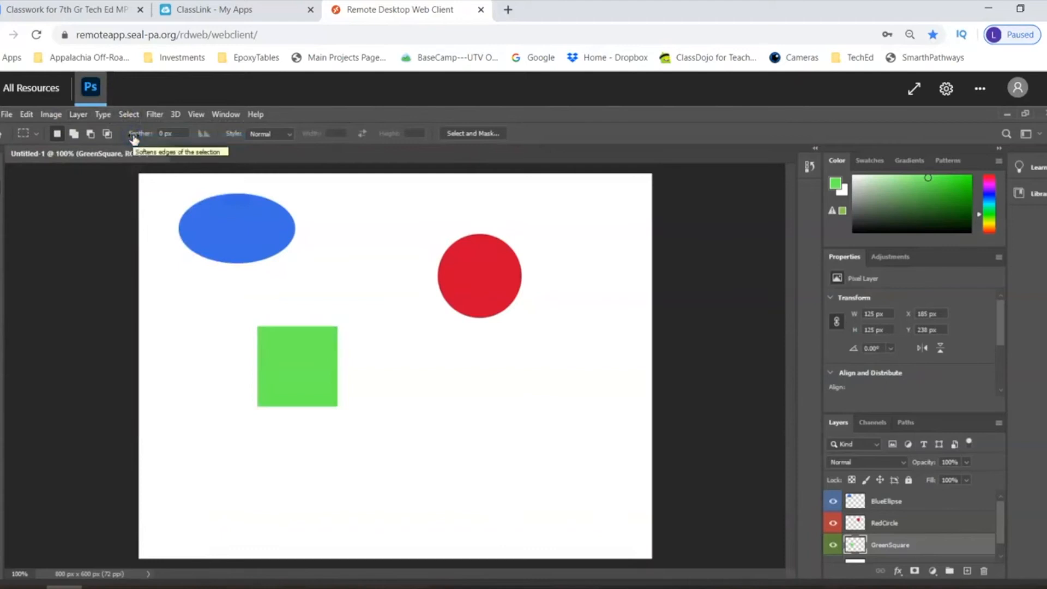
# - Hide and show the BlueEllipse and RedCircle layers in turn to check which shape each one holds
pyautogui.click(831, 500)
pyautogui.click(830, 501)
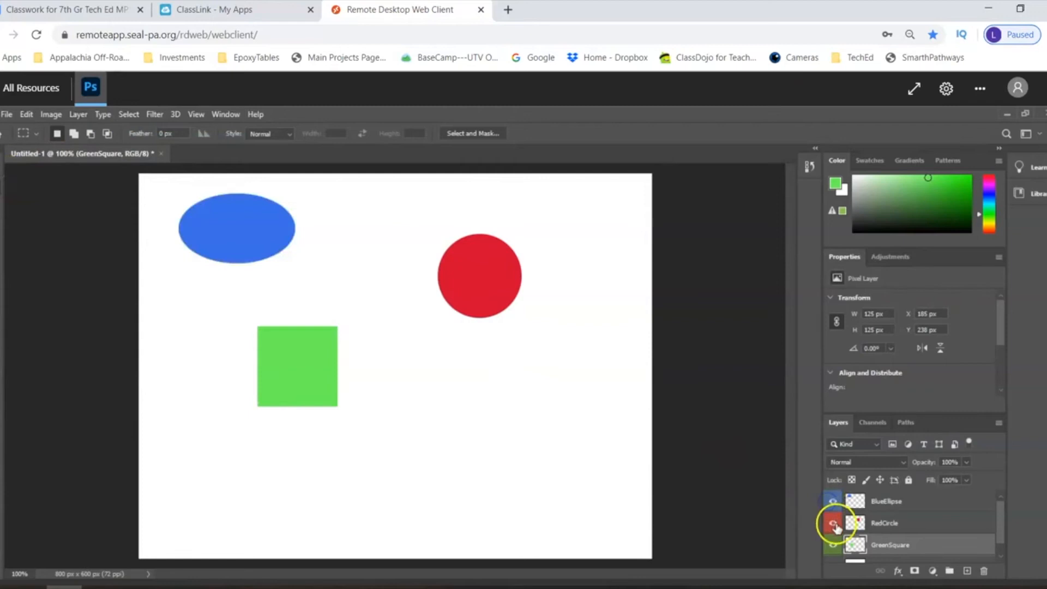
pyautogui.click(834, 523)
pyautogui.click(834, 524)
# - Move the green square, red circle and blue ellipse on their own layers into an overlapping vertical stack near the canvas center
pyautogui.click(2, 173)
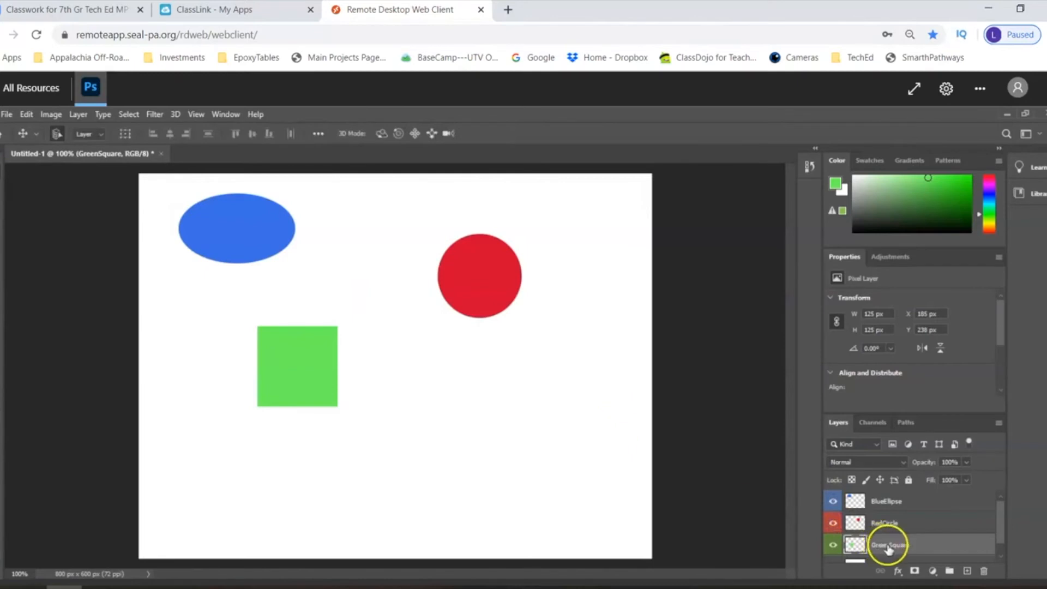
pyautogui.moveTo(316, 381); pyautogui.dragTo(407, 394)
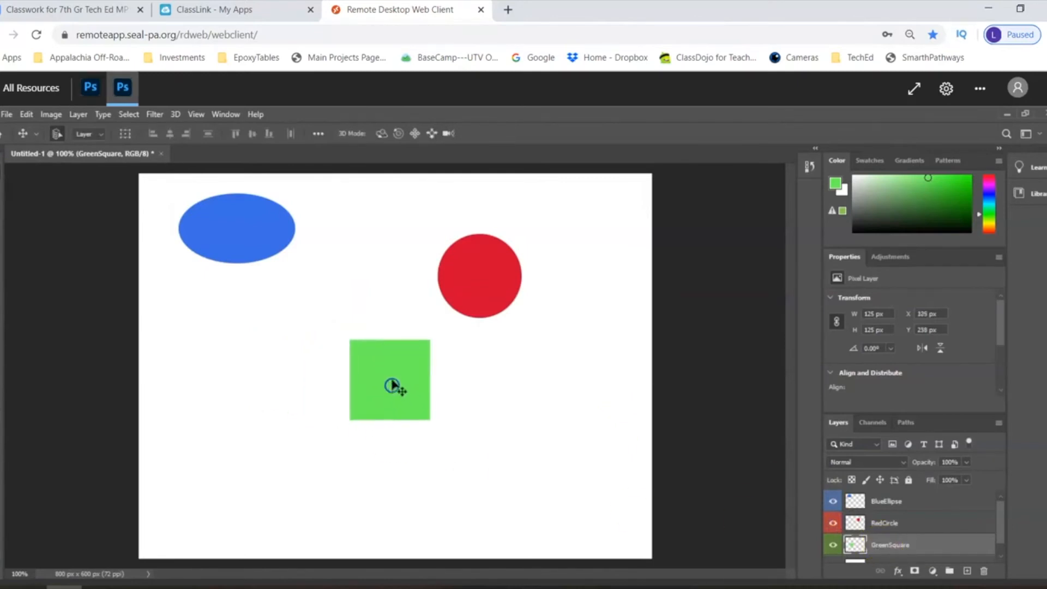
pyautogui.click(897, 532)
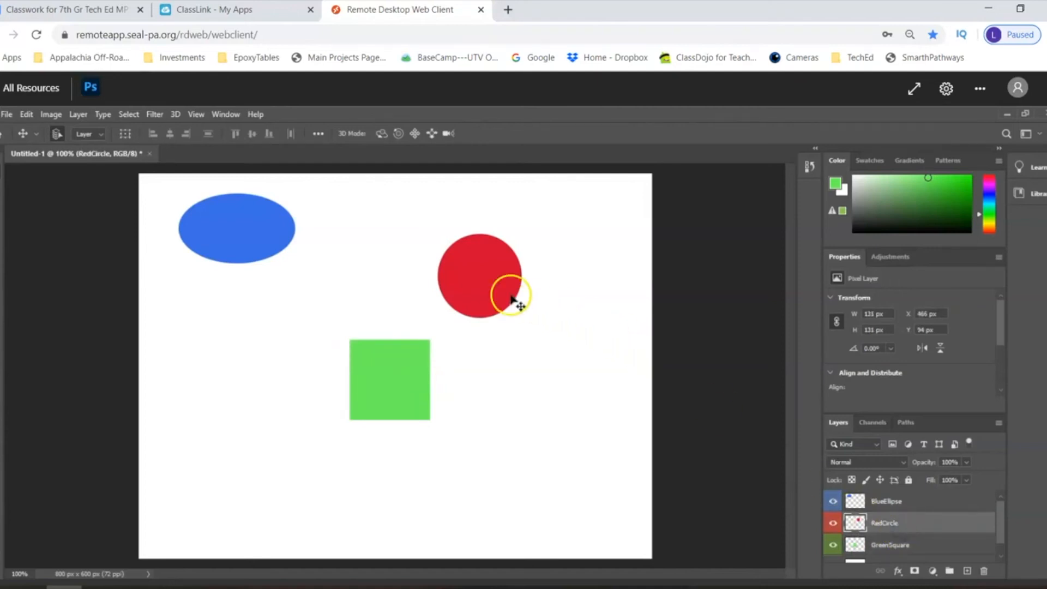
pyautogui.moveTo(489, 290); pyautogui.dragTo(404, 340)
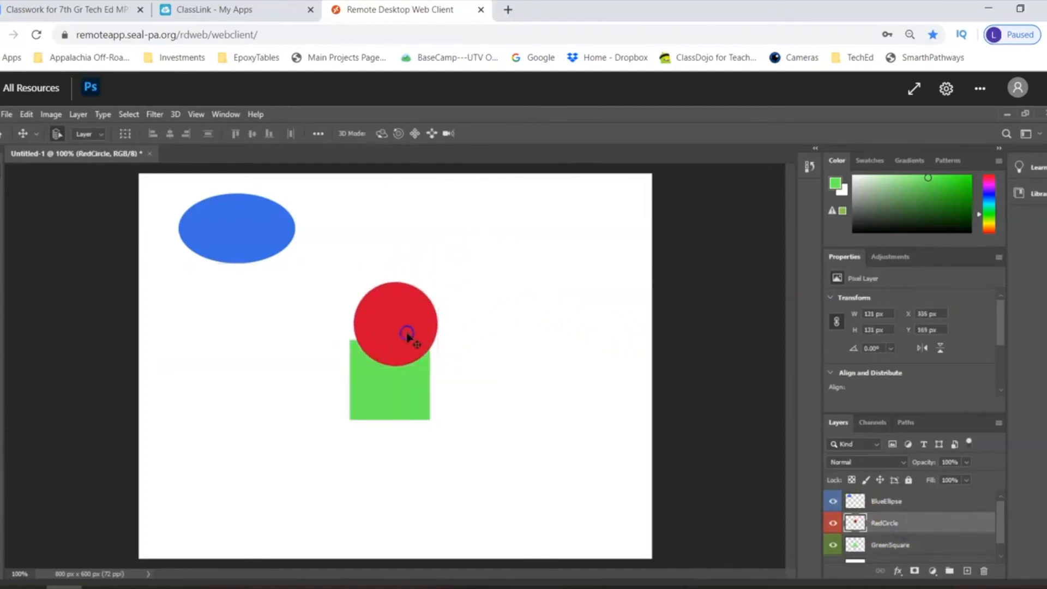
pyautogui.click(899, 507)
pyautogui.moveTo(252, 252); pyautogui.dragTo(398, 296)
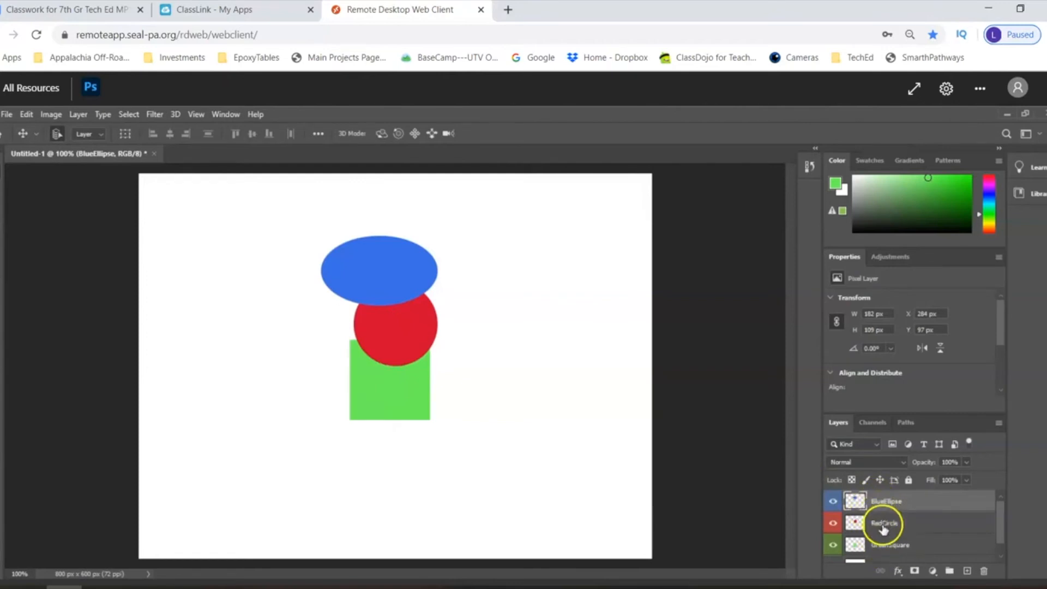
# - Place the GreenSquare layer above RedCircle in the layer order and reposition the square so it overlaps the red circle's lower-left part
pyautogui.moveTo(925, 542); pyautogui.dragTo(929, 517)
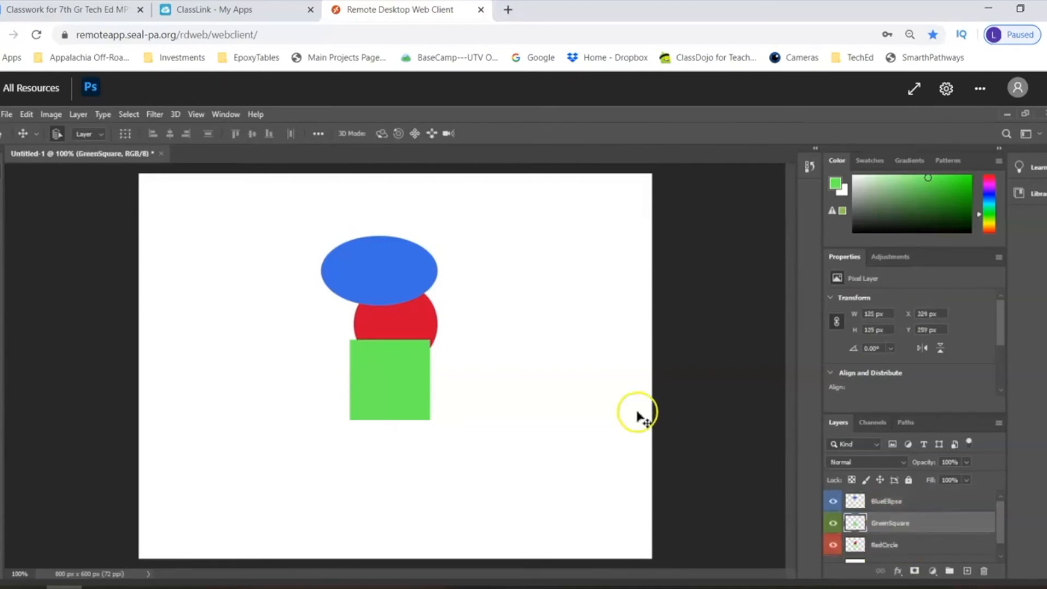
pyautogui.moveTo(384, 376); pyautogui.dragTo(384, 287)
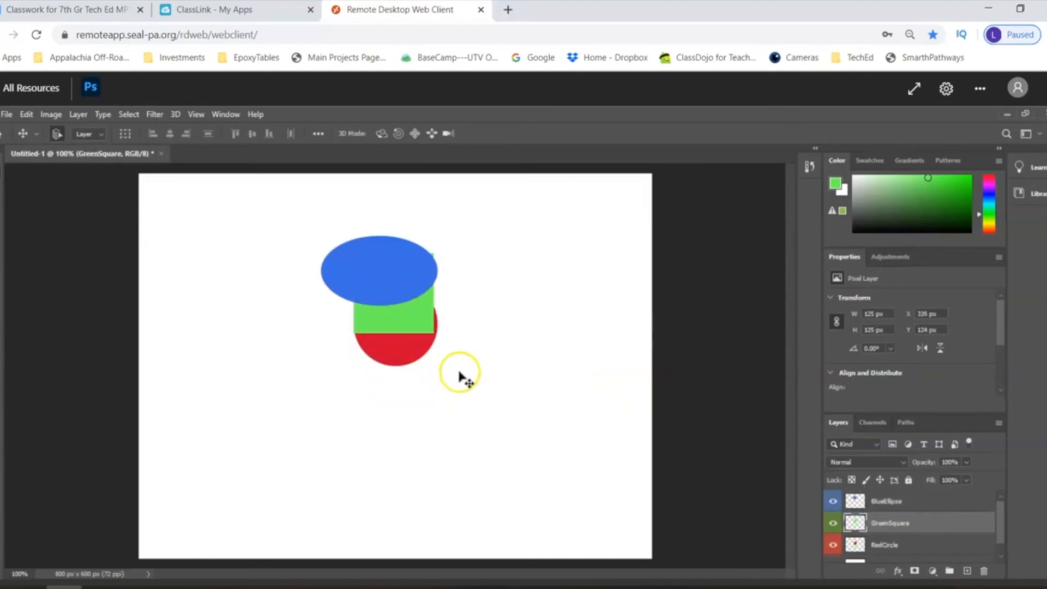
pyautogui.click(410, 322)
pyautogui.moveTo(410, 323); pyautogui.dragTo(373, 394)
# - Separate the shapes by moving the blue ellipse to the canvas's upper left and the red circle to its upper right
pyautogui.click(905, 500)
pyautogui.click(370, 268)
pyautogui.moveTo(370, 268); pyautogui.dragTo(238, 245)
pyautogui.click(916, 523)
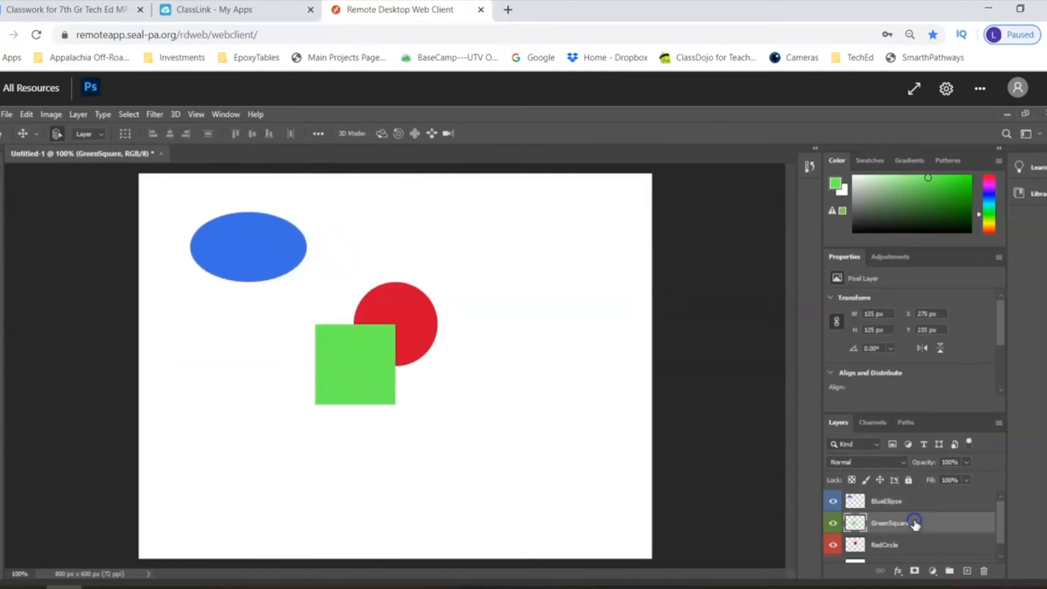
pyautogui.click(910, 545)
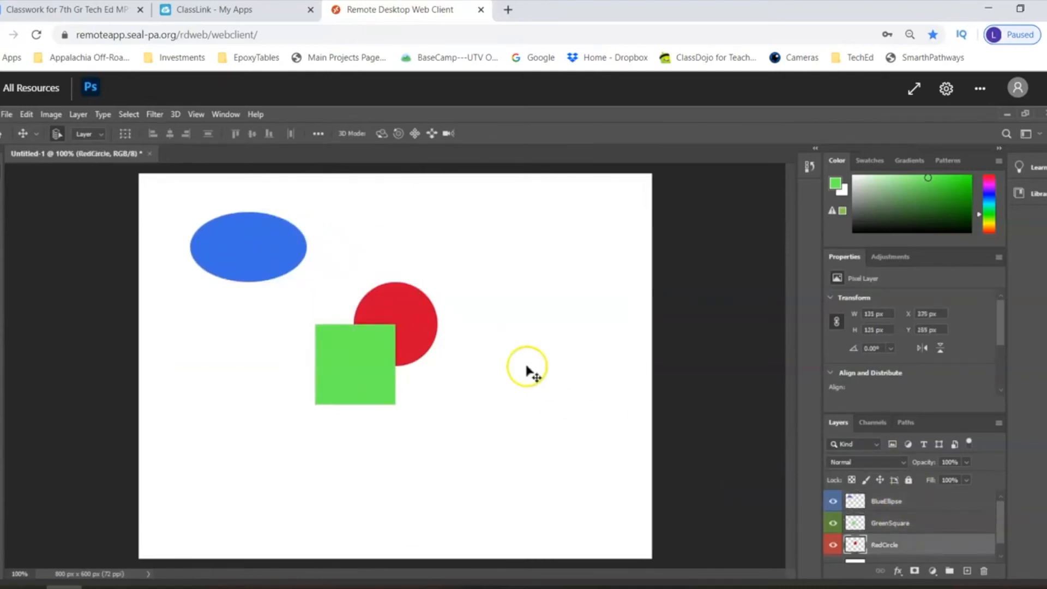
pyautogui.moveTo(416, 319); pyautogui.dragTo(562, 231)
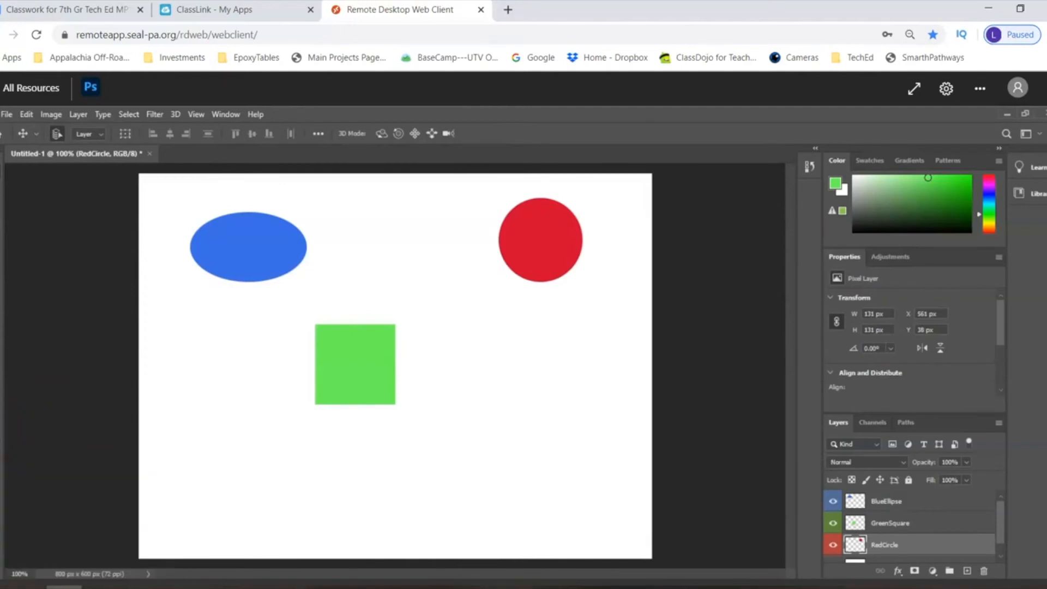
# - Add the horizontal text "First Last" below the green square, replacing the placeholder text
pyautogui.click(3, 442)
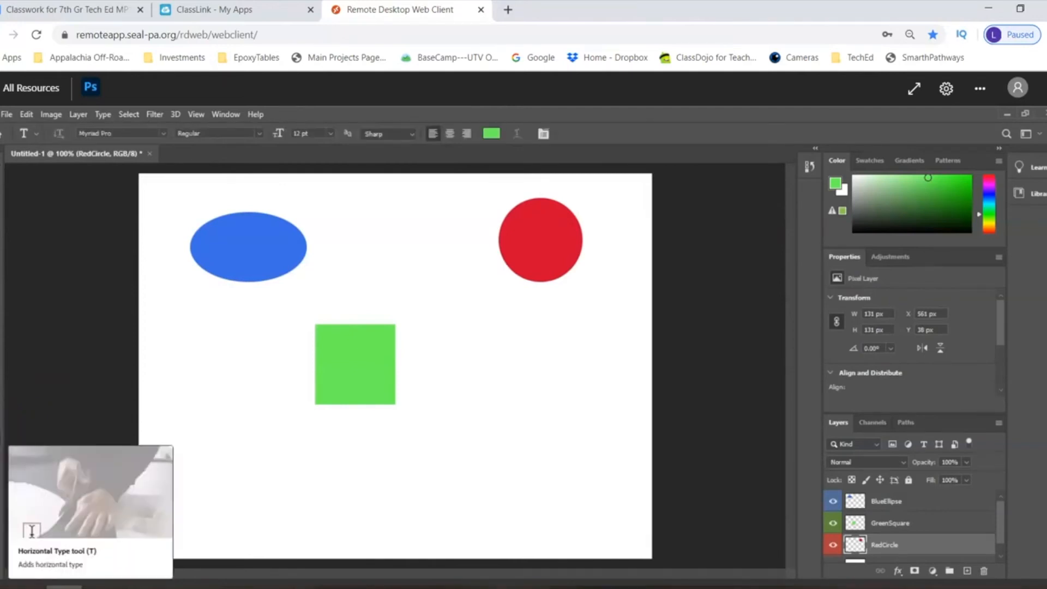
pyautogui.click(293, 493)
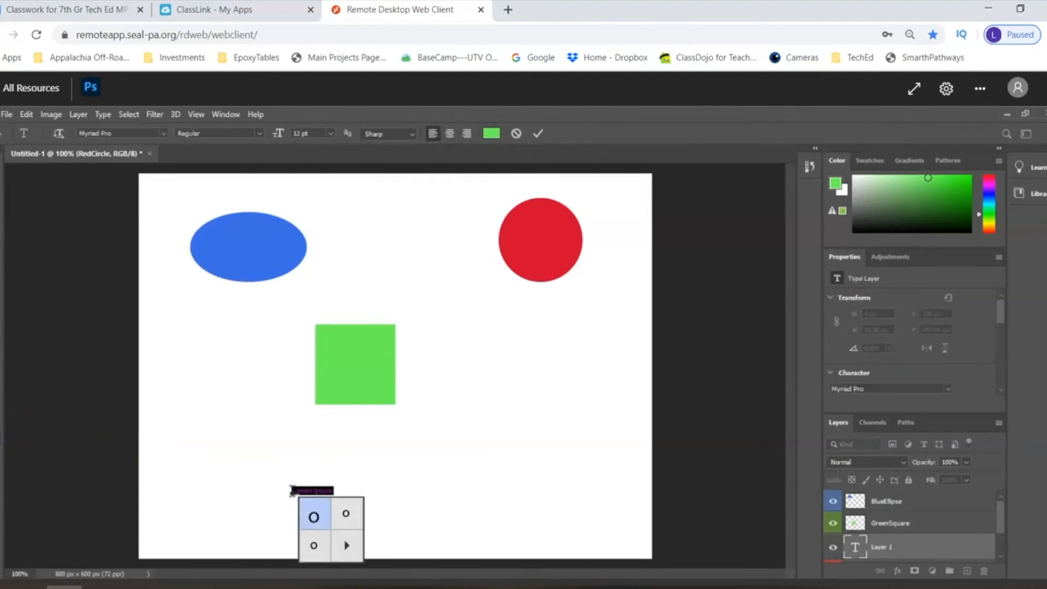
pyautogui.click(357, 473)
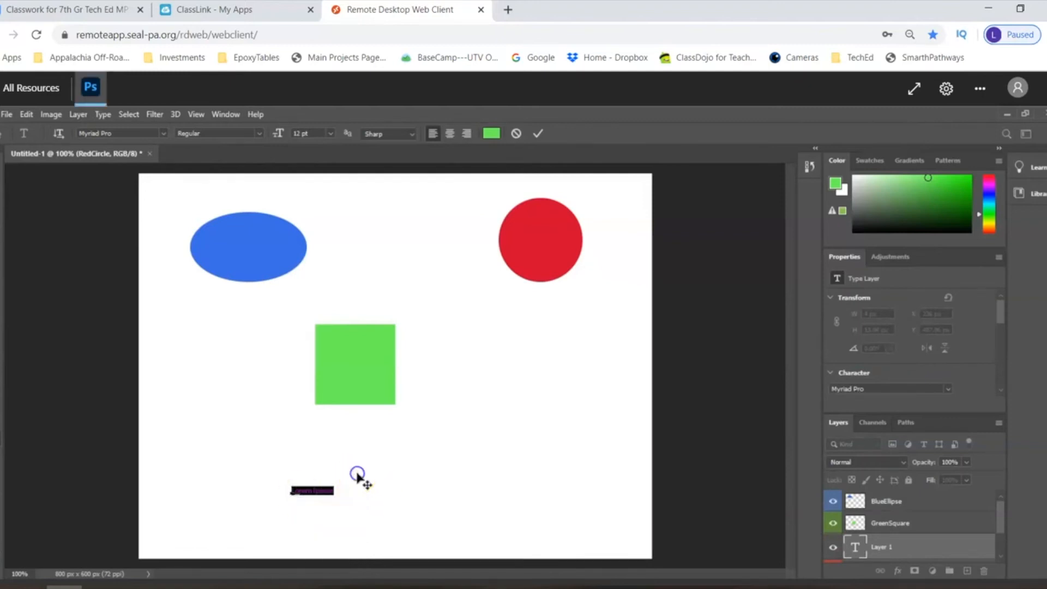
pyautogui.click(315, 494)
pyautogui.press('BackSpace')
pyautogui.click(333, 494)
# - Select the whole text "First Last" and set its font size to 100 pt
pyautogui.moveTo(318, 492); pyautogui.dragTo(283, 459)
pyautogui.rightClick(320, 493)
pyautogui.click(330, 133)
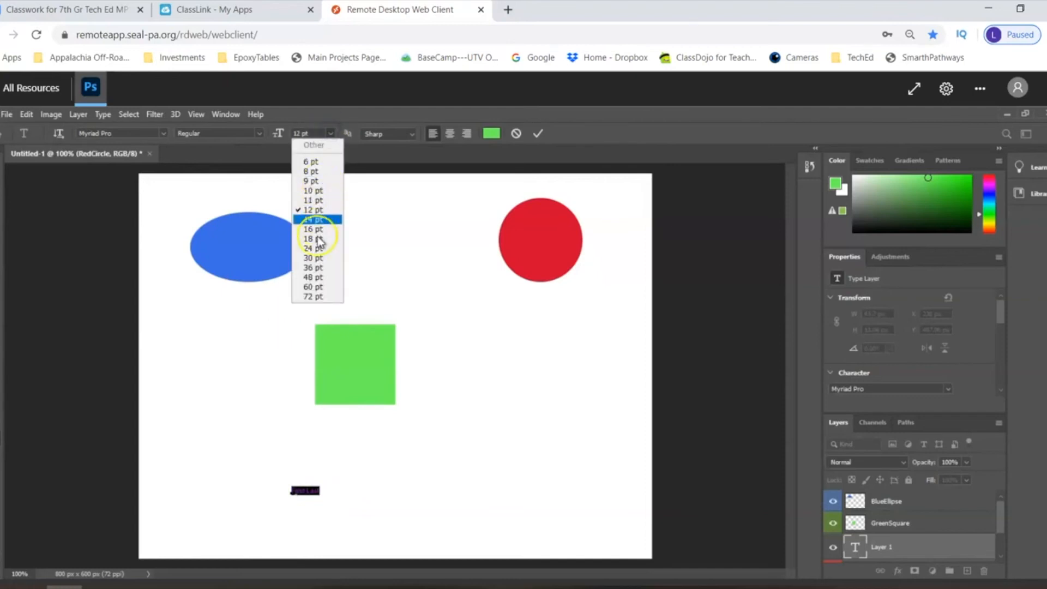
pyautogui.click(317, 296)
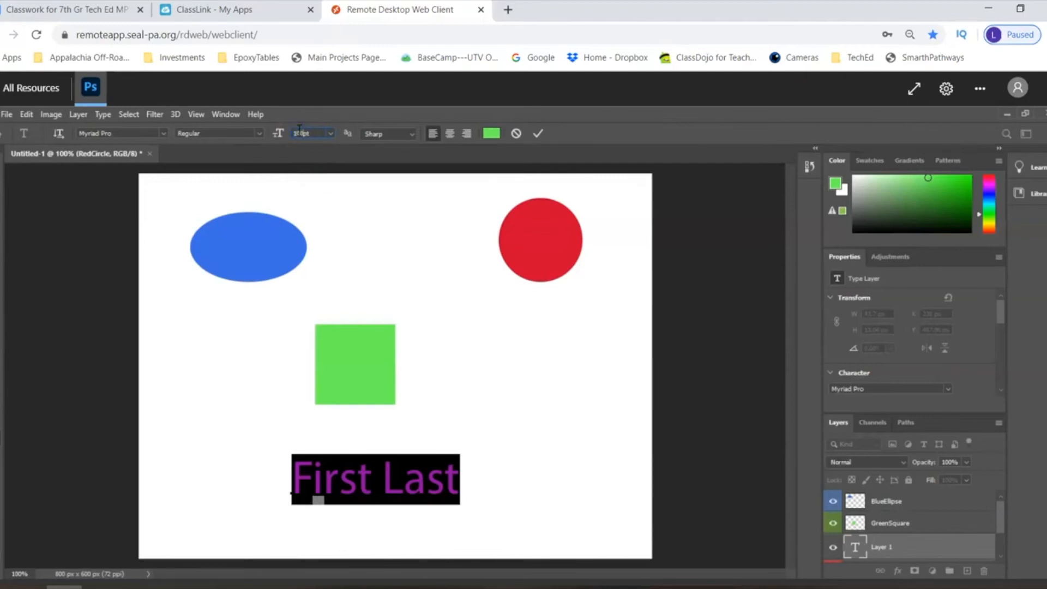
pyautogui.press('Return')
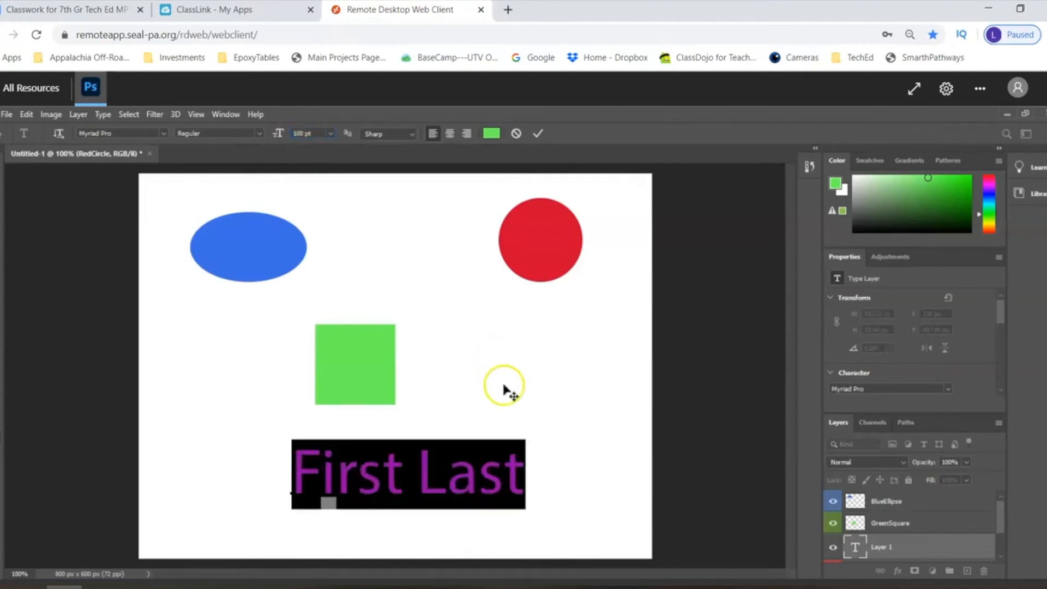
# - Try Lucida fonts on the selected text and set its font to Lucida Bright
pyautogui.click(162, 133)
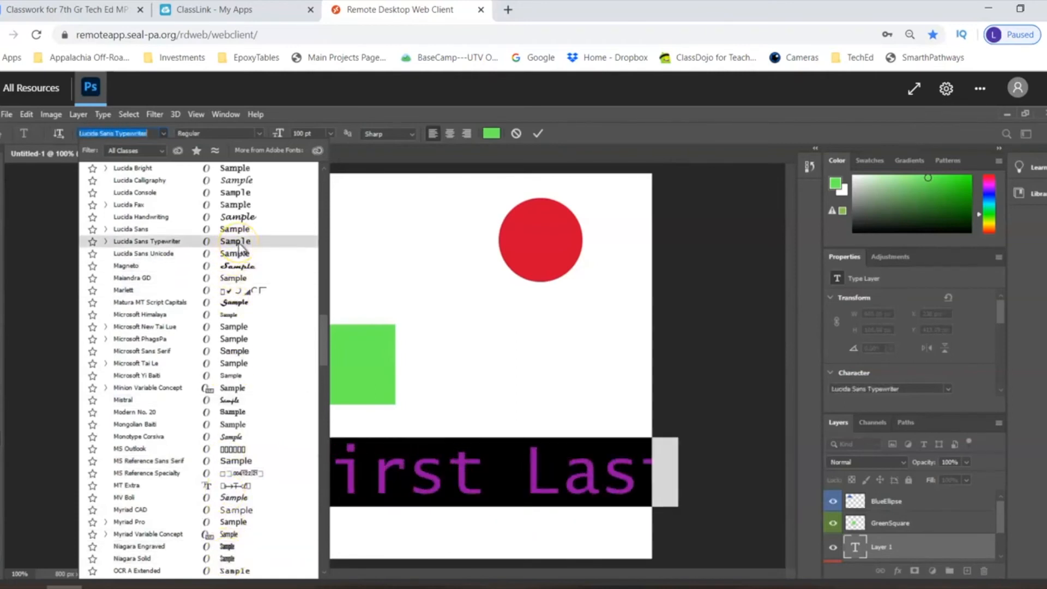
pyautogui.click(244, 197)
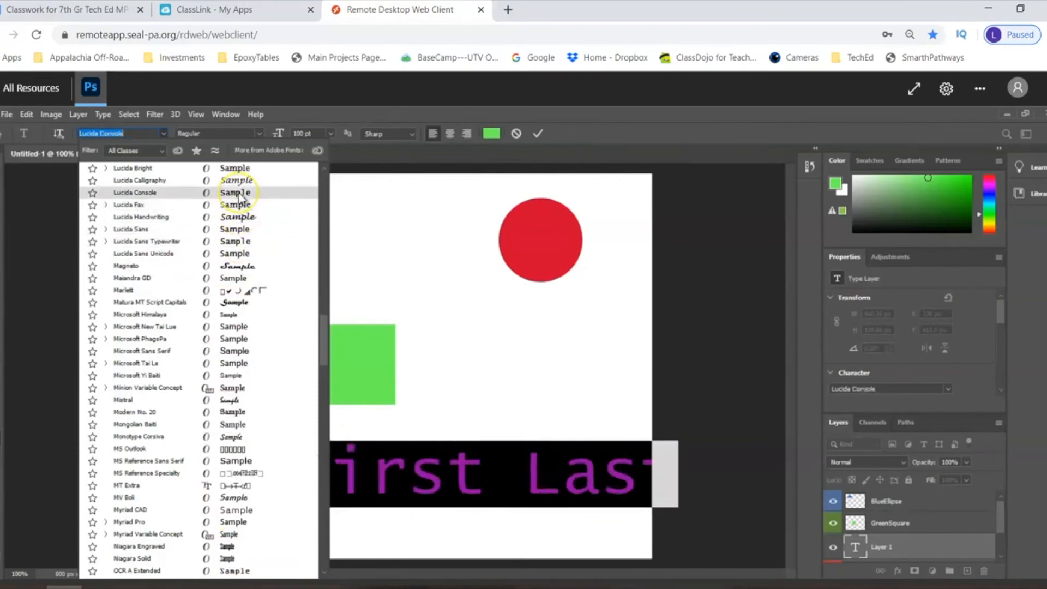
pyautogui.click(243, 168)
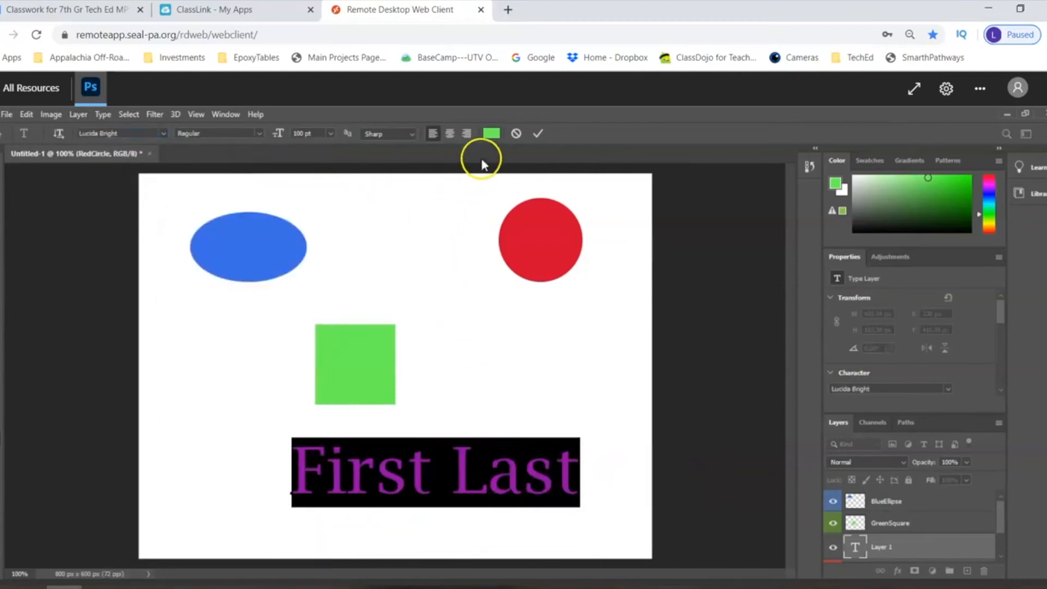
# - Color the text bright magenta with hue 302, commit it, and move it left to about X 149 px beneath the green square
pyautogui.click(490, 133)
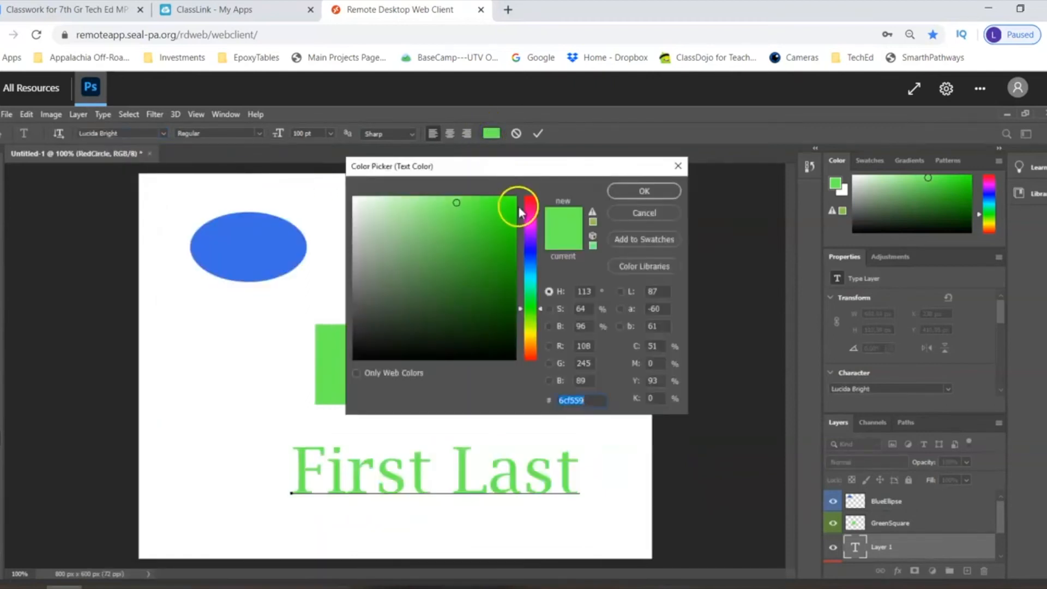
pyautogui.click(531, 221)
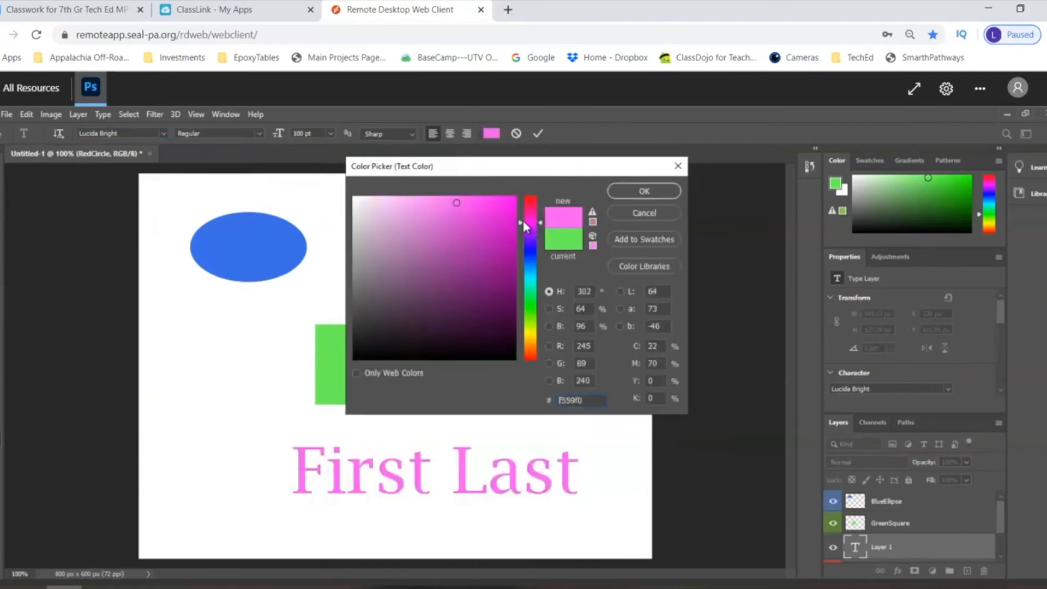
pyautogui.click(494, 212)
pyautogui.click(620, 192)
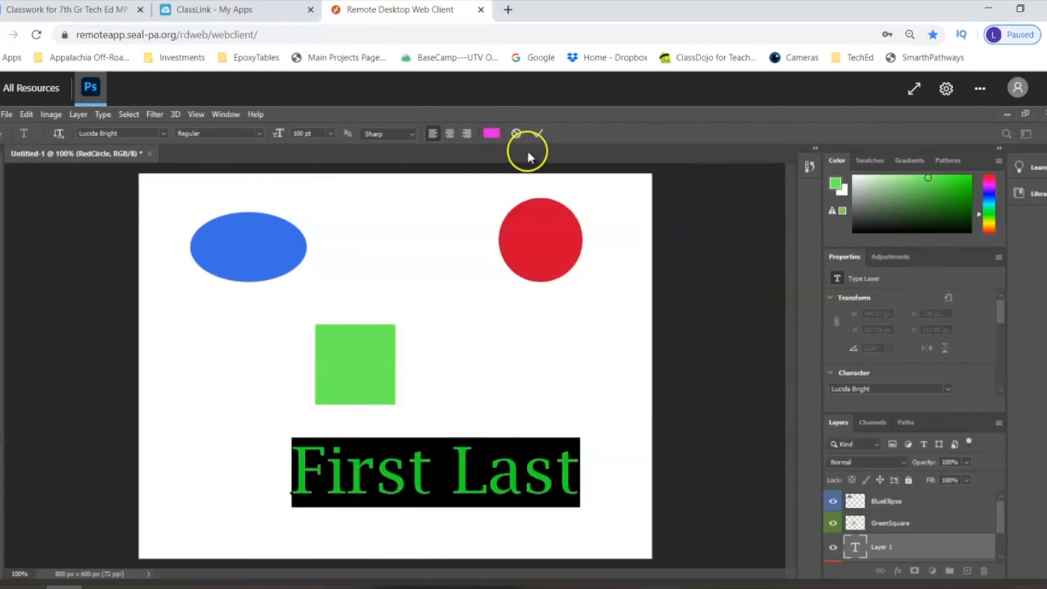
pyautogui.click(538, 134)
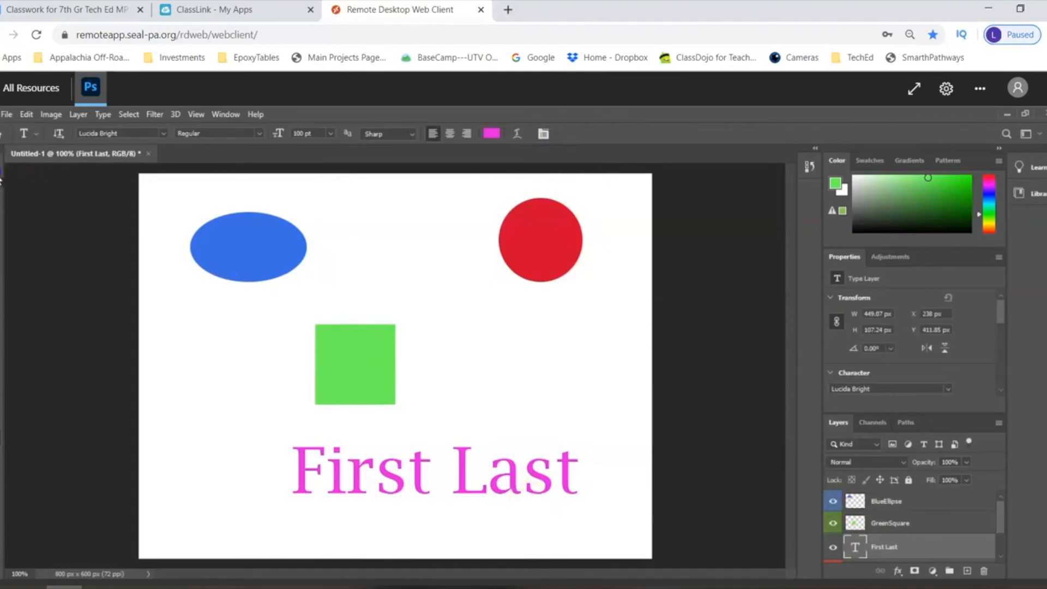
pyautogui.press('v')
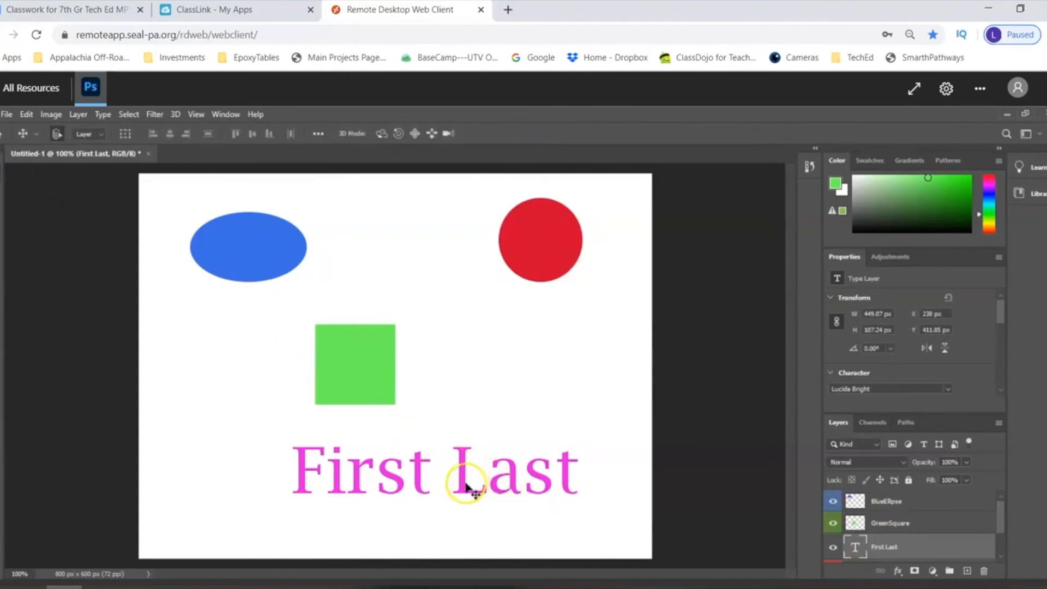
pyautogui.moveTo(456, 489); pyautogui.dragTo(404, 490)
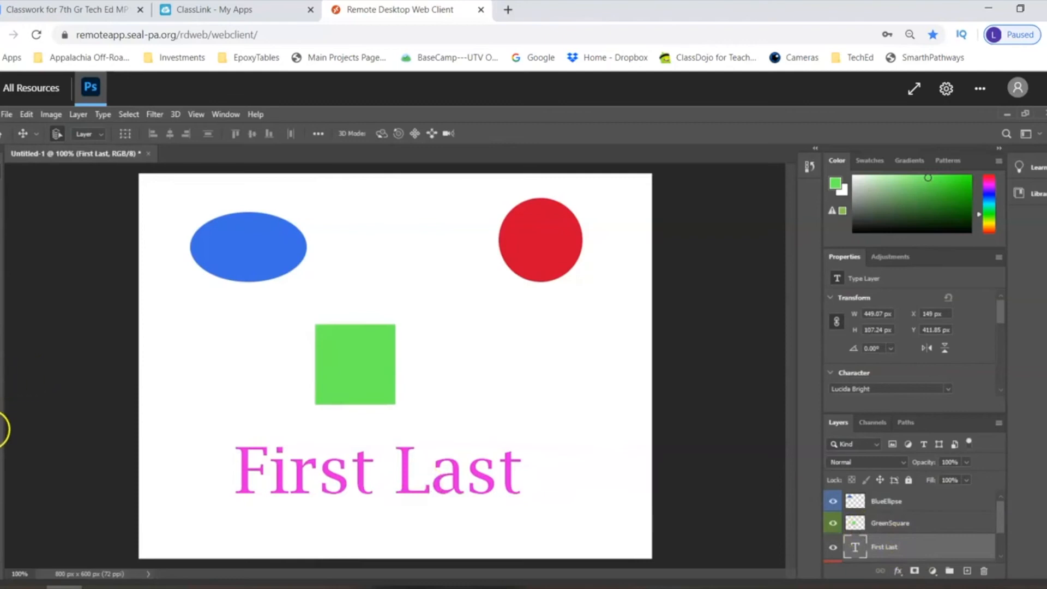
# - Recolor the whole text "First Last" to a very pale pinkish white and commit the text edit
pyautogui.press('t')
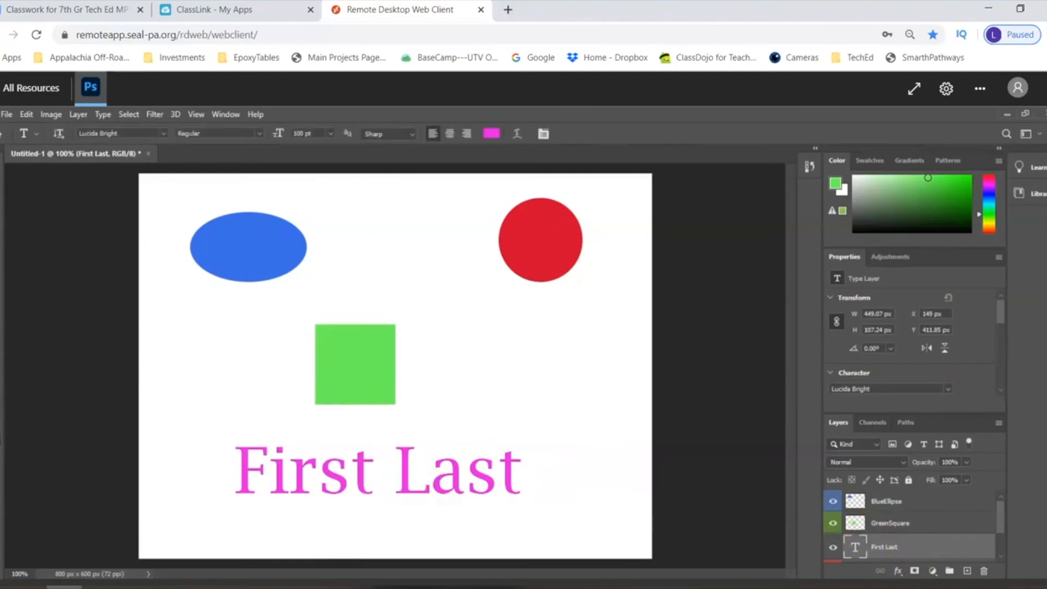
pyautogui.click(269, 473)
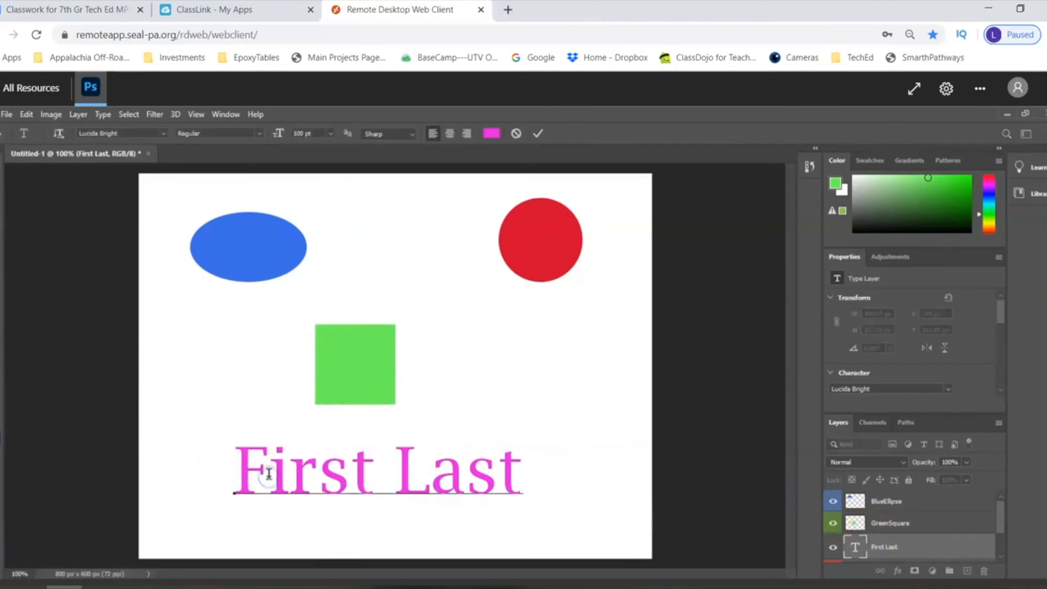
pyautogui.moveTo(250, 479); pyautogui.dragTo(537, 460)
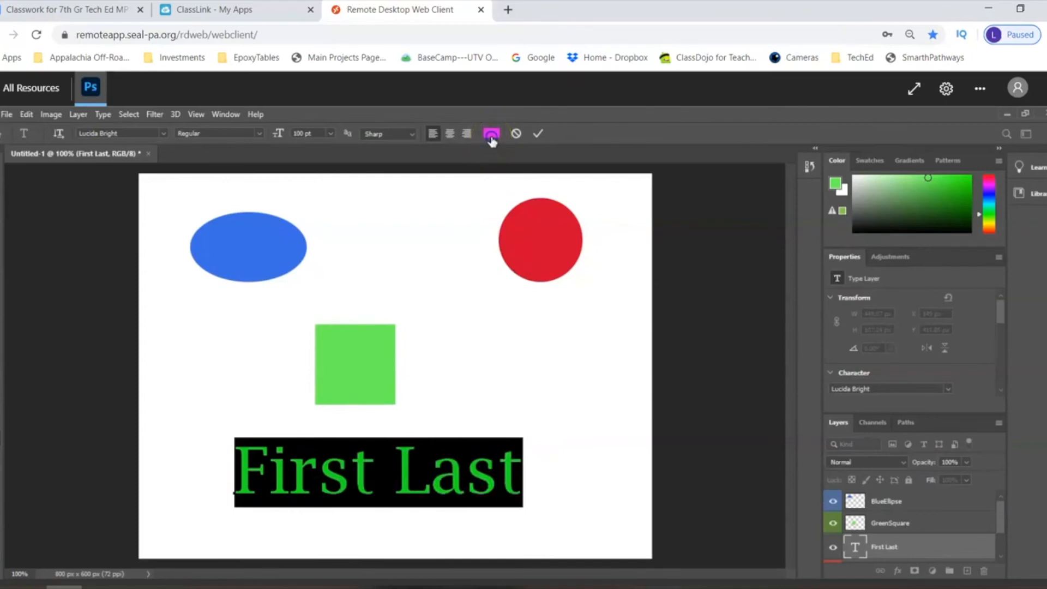
pyautogui.click(359, 207)
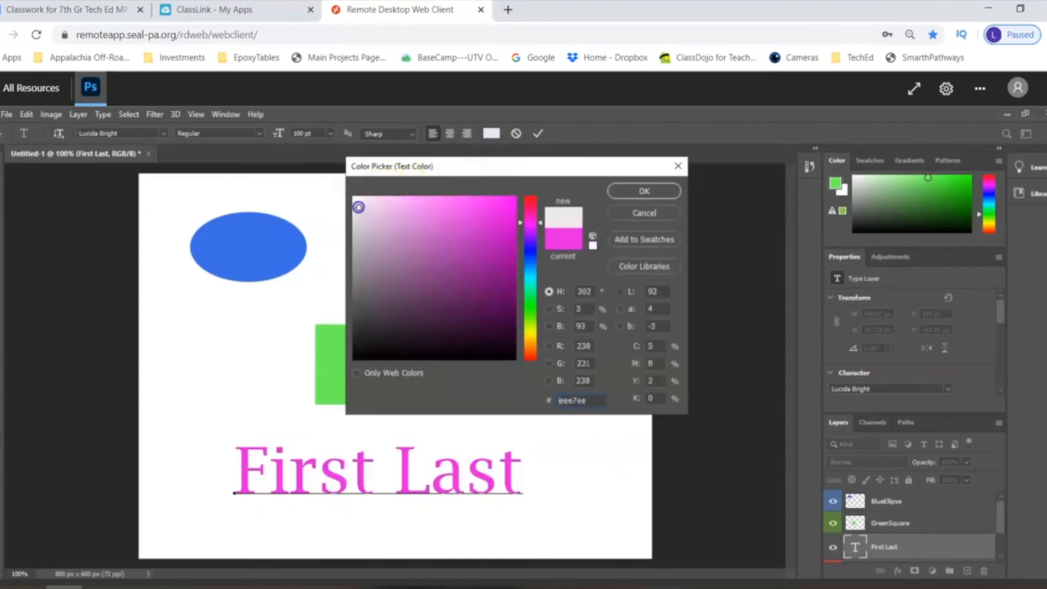
pyautogui.click(358, 203)
pyautogui.click(636, 195)
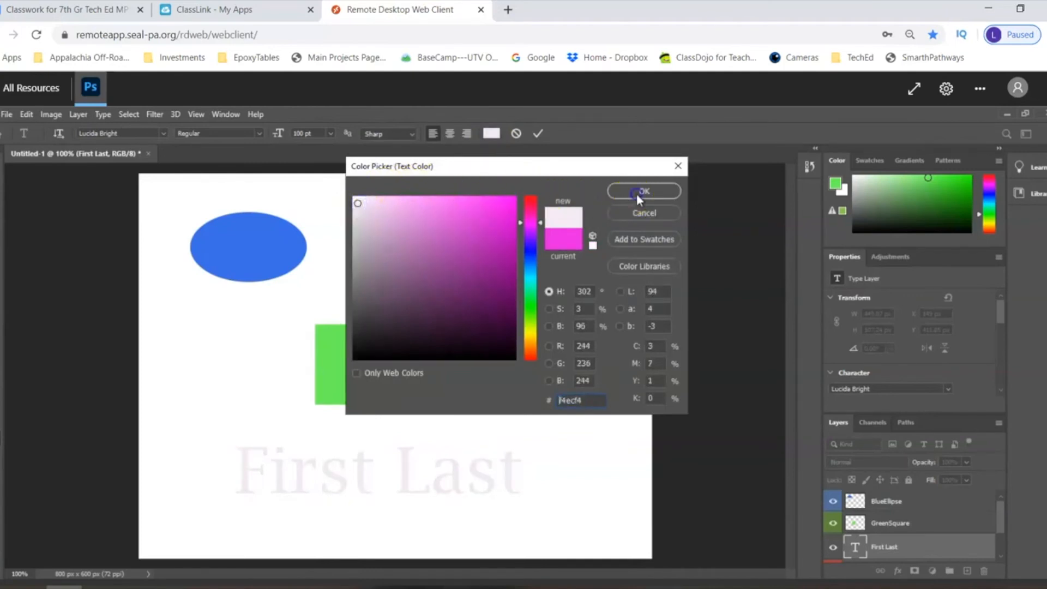
pyautogui.click(513, 472)
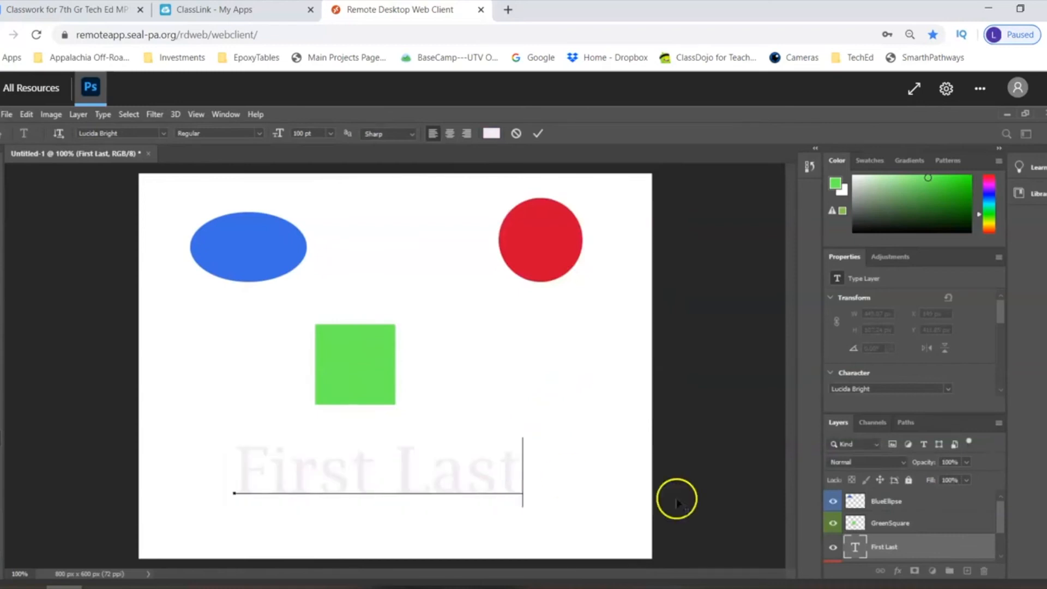
pyautogui.click(537, 136)
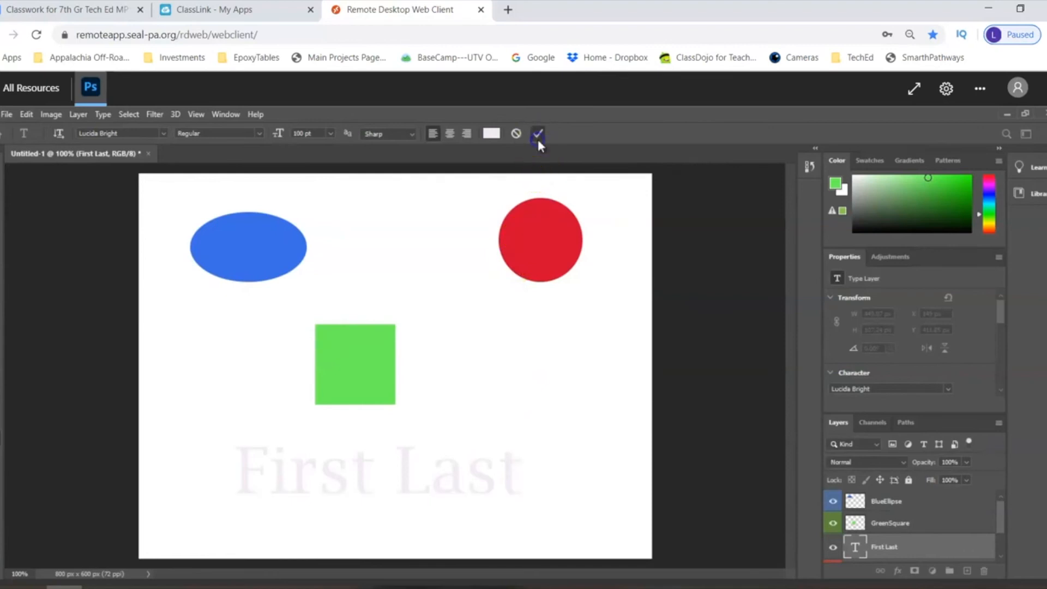
pyautogui.click(905, 548)
pyautogui.doubleClick(905, 546)
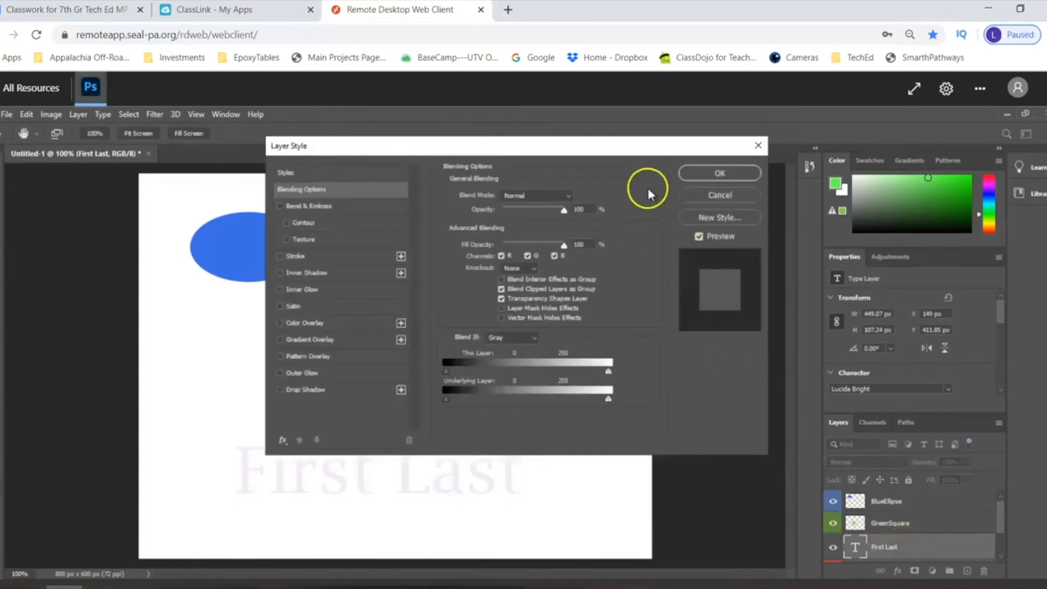
pyautogui.click(704, 173)
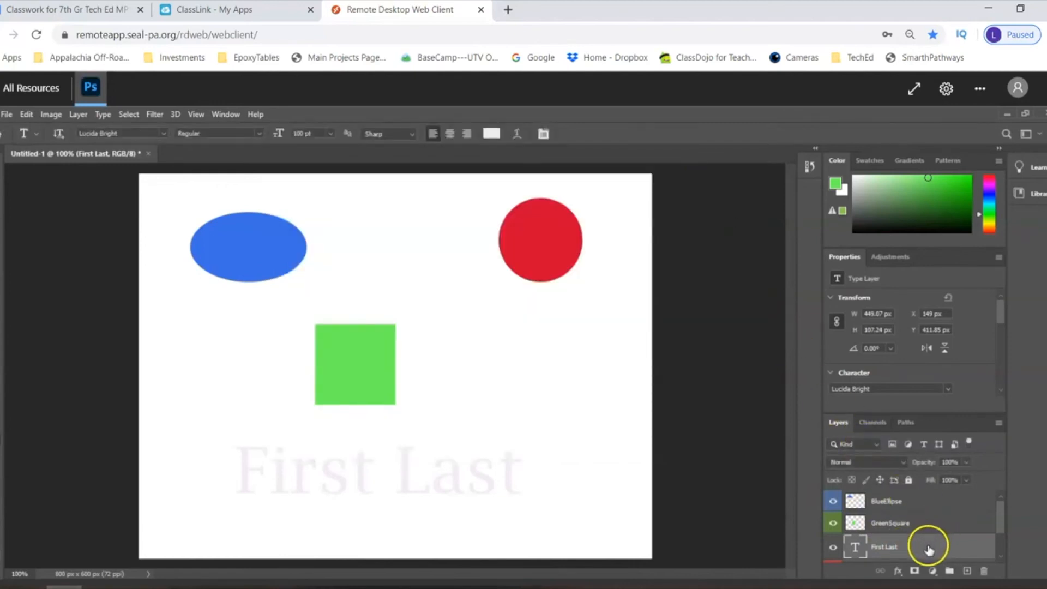
# - Add a stroke effect to the First Last text layer, positioned Outside with a size of 2 px
pyautogui.rightClick(929, 549)
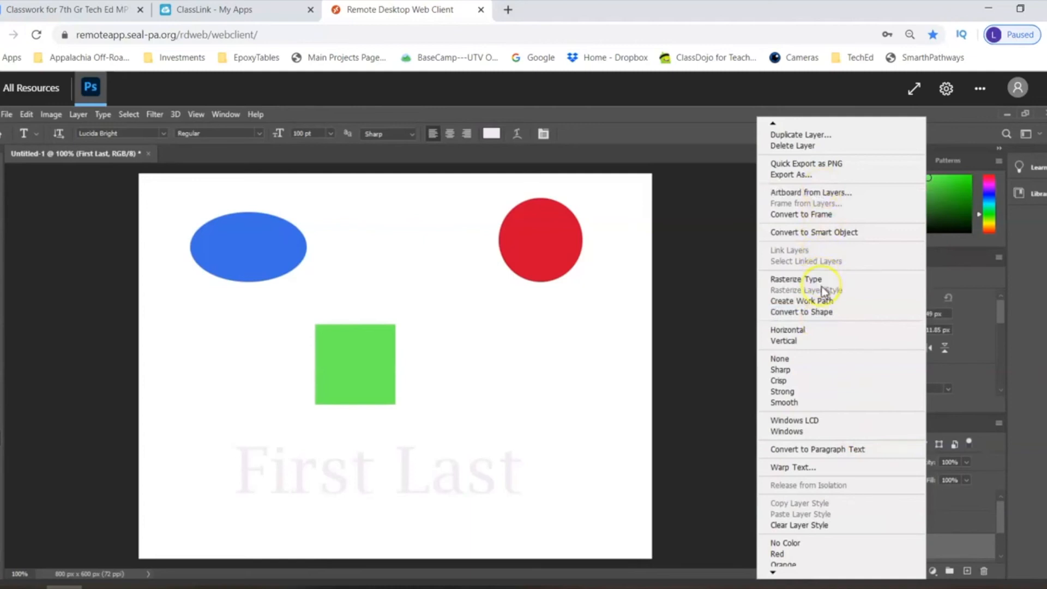
pyautogui.click(773, 125)
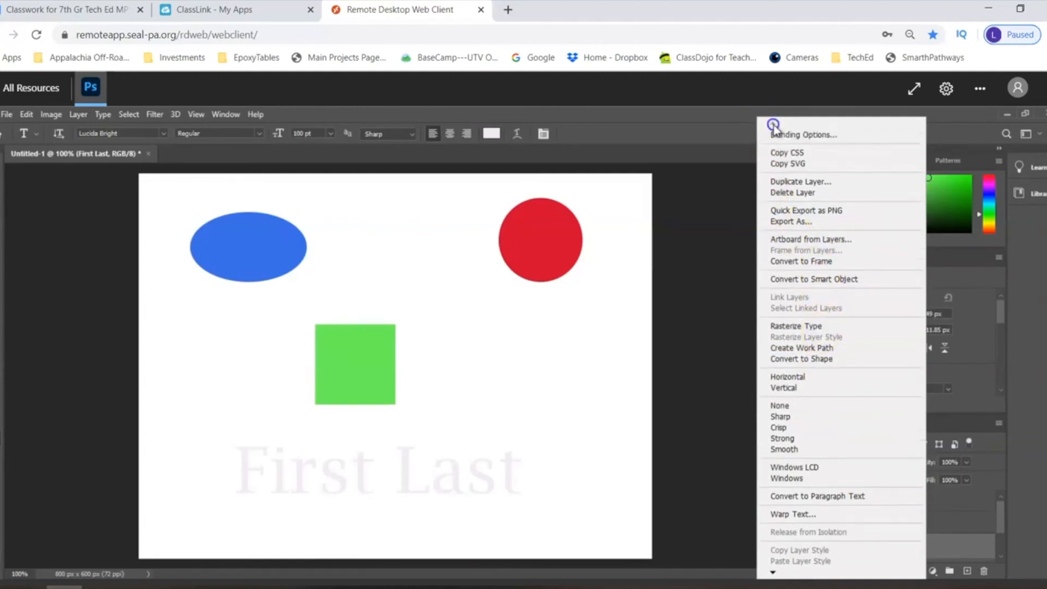
pyautogui.click(787, 136)
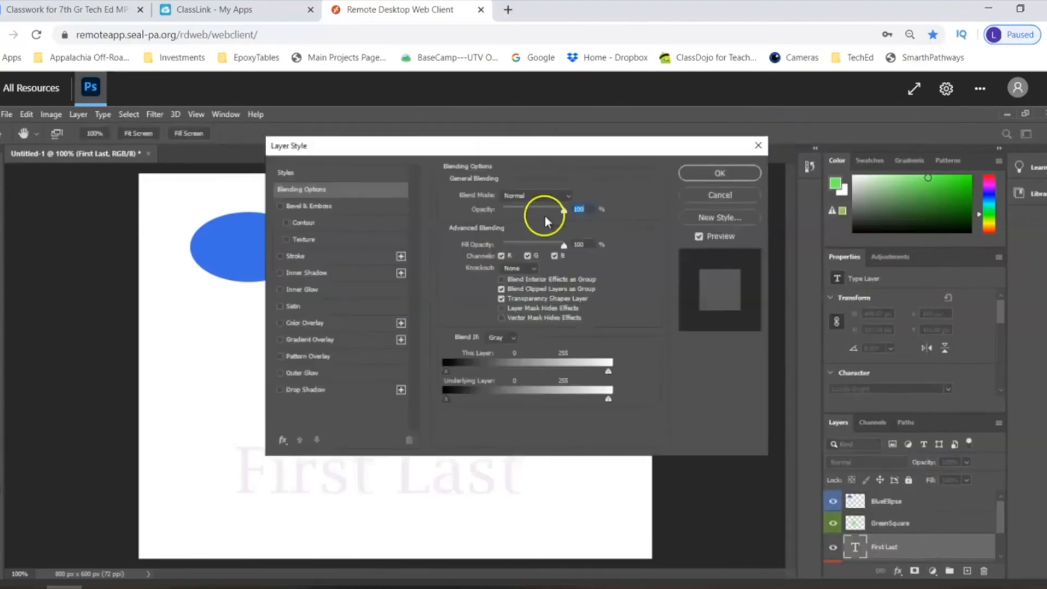
pyautogui.moveTo(400, 152); pyautogui.dragTo(447, 119)
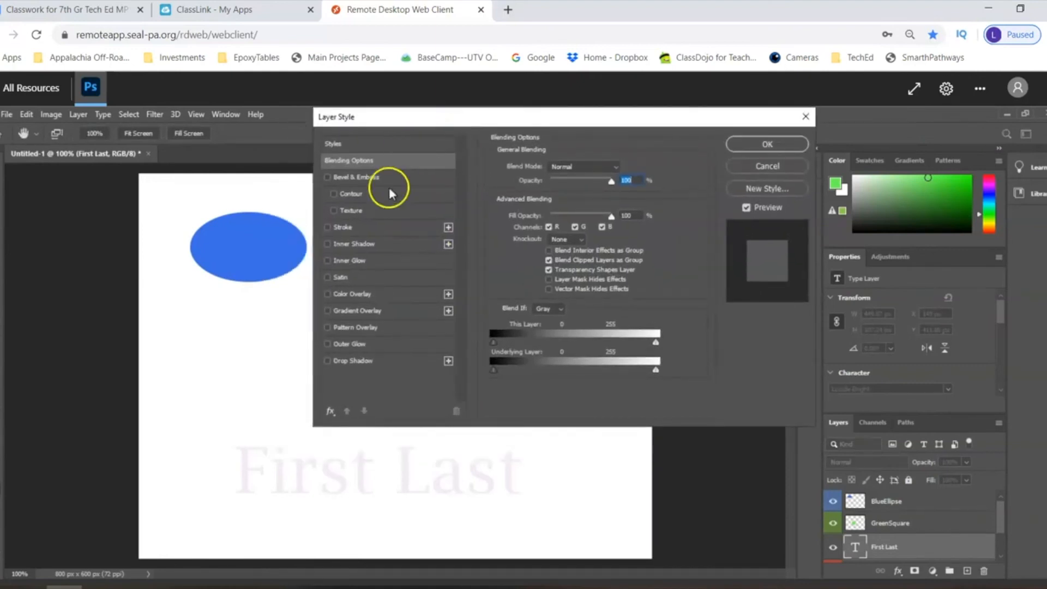
pyautogui.click(327, 228)
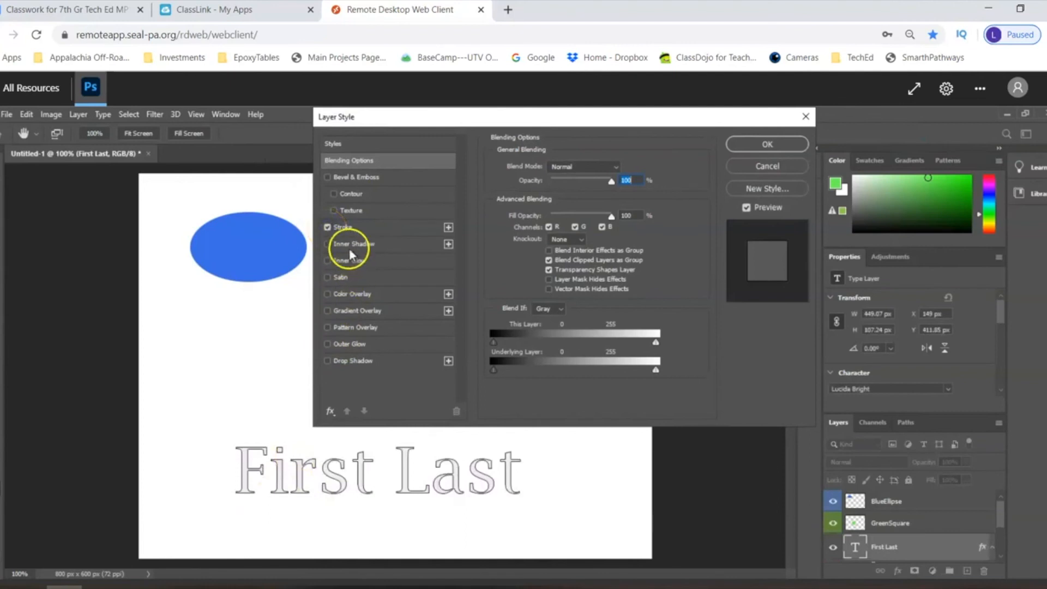
pyautogui.click(343, 228)
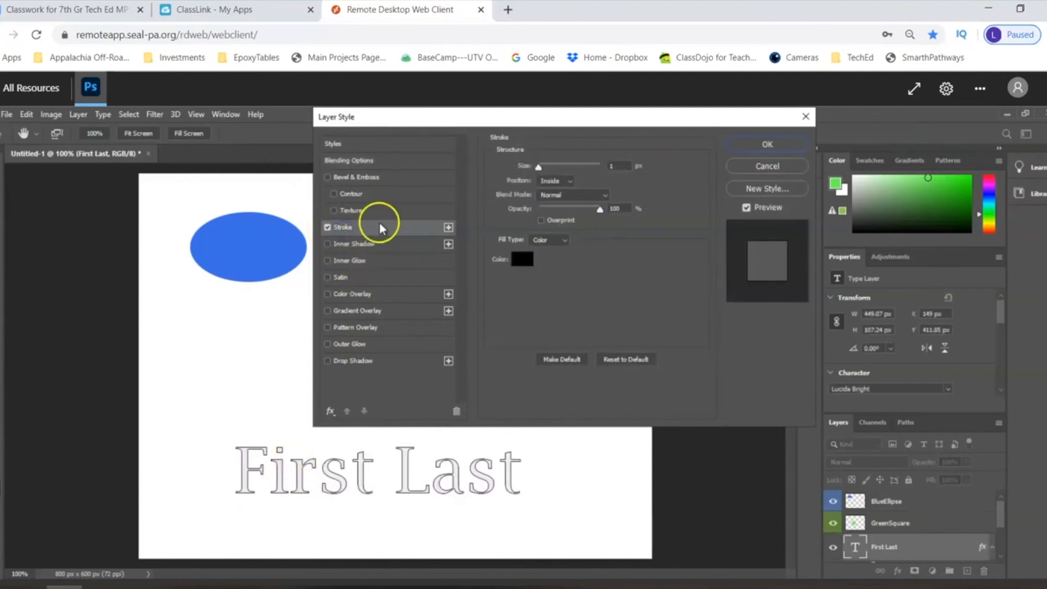
pyautogui.click(569, 179)
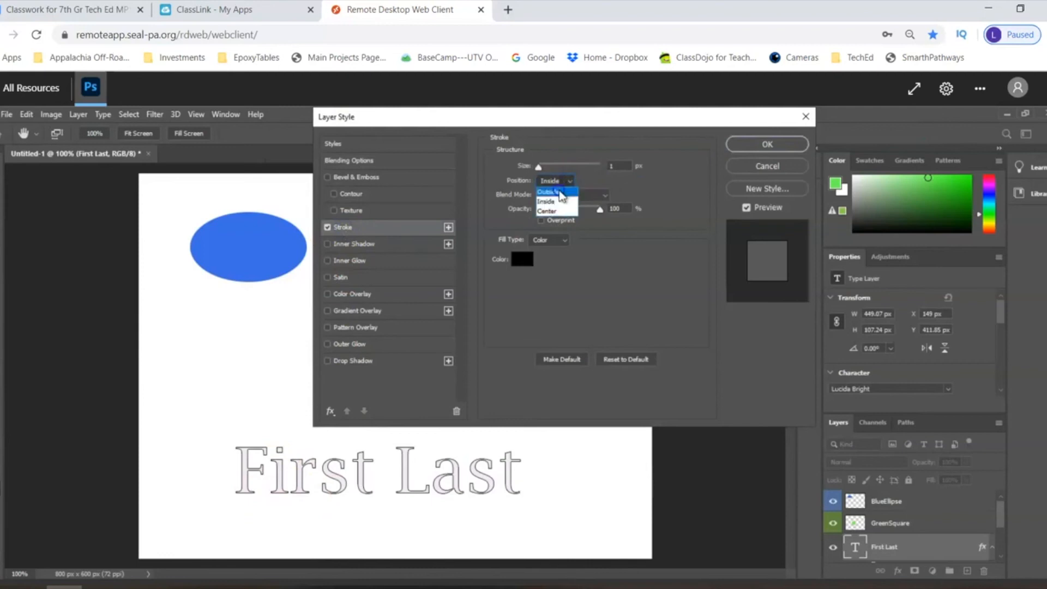
pyautogui.click(548, 192)
pyautogui.moveTo(542, 169)
pyautogui.mouseDown()
pyautogui.moveTo(553, 171)
pyautogui.moveTo(543, 172)
pyautogui.mouseUp()
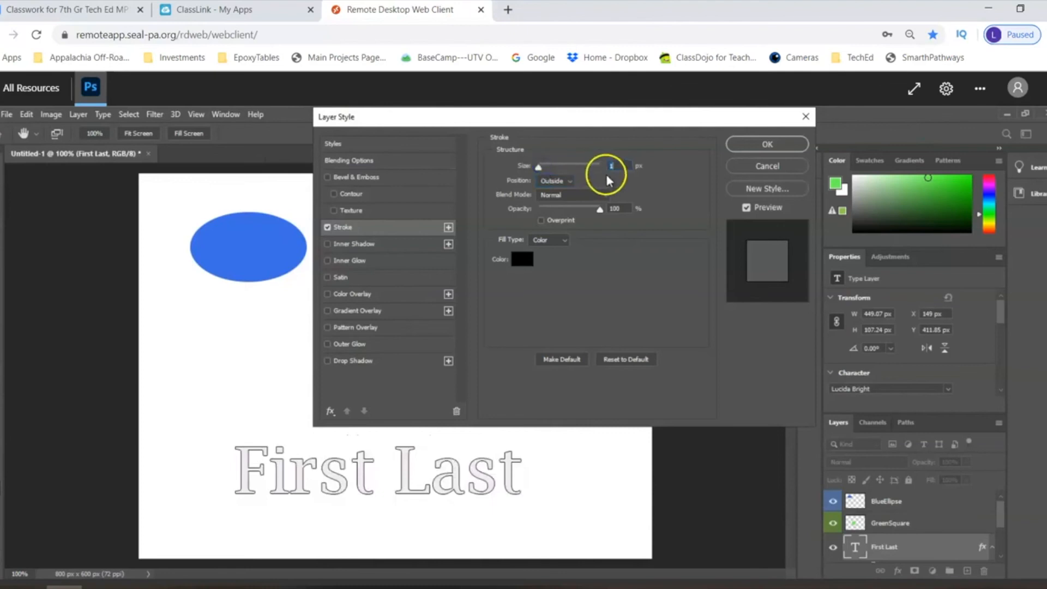
pyautogui.write('2')
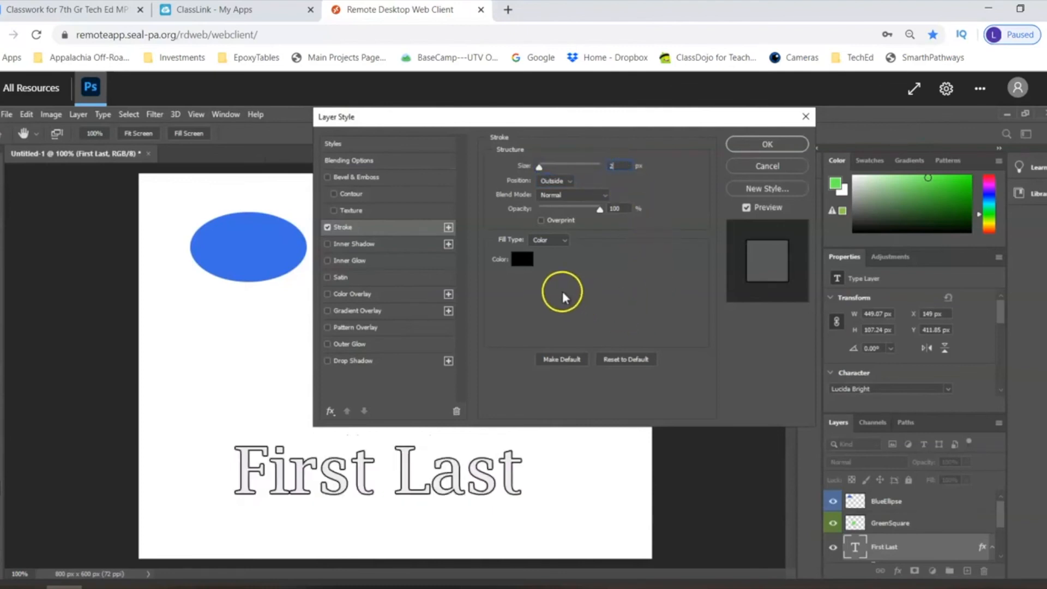
# - Set the text's stroke color to dark purple 5a0e79
pyautogui.click(520, 258)
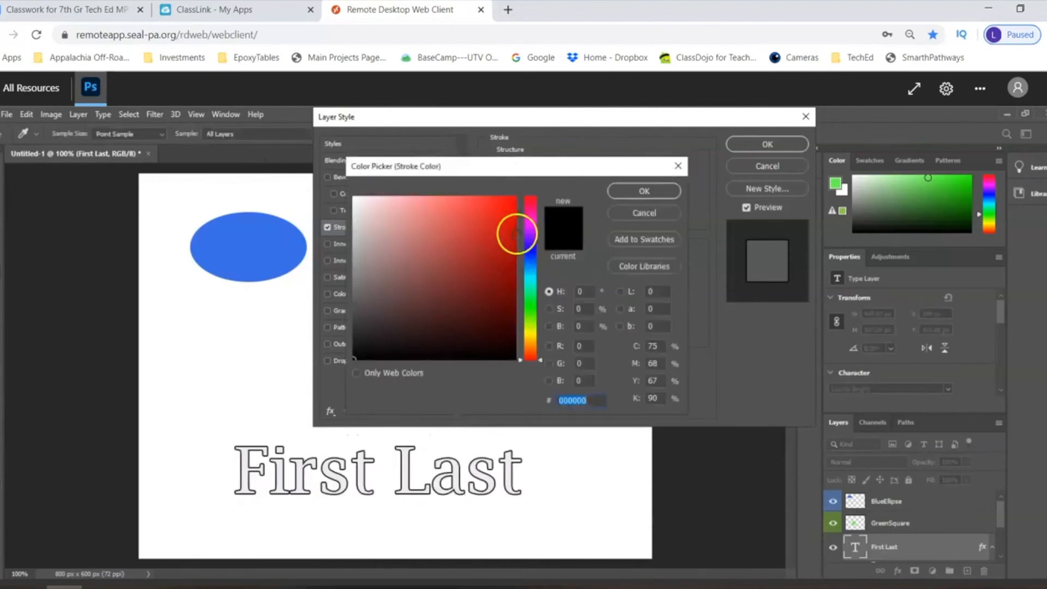
pyautogui.click(532, 232)
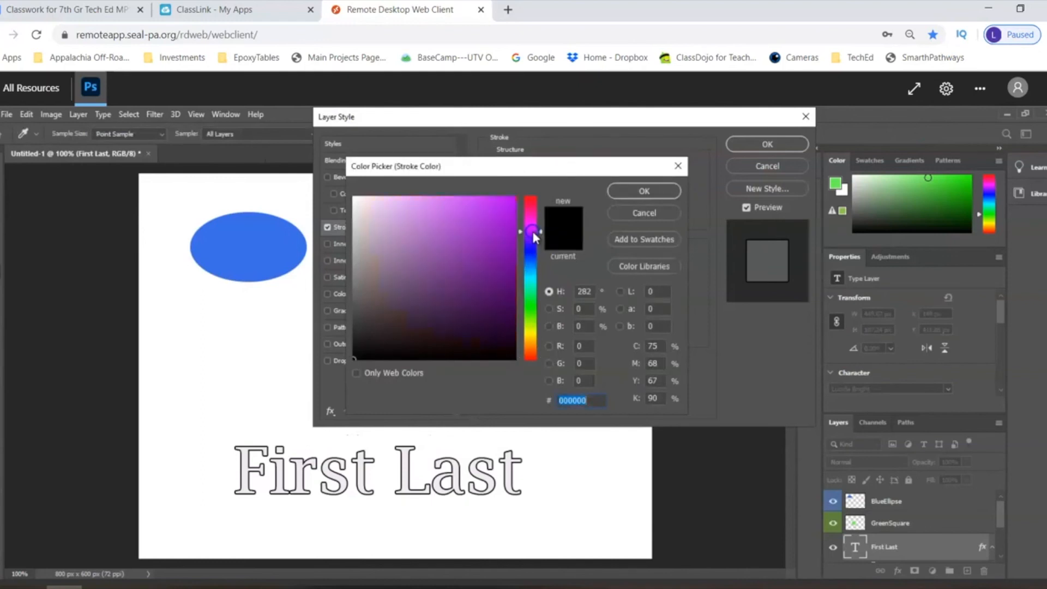
pyautogui.click(497, 282)
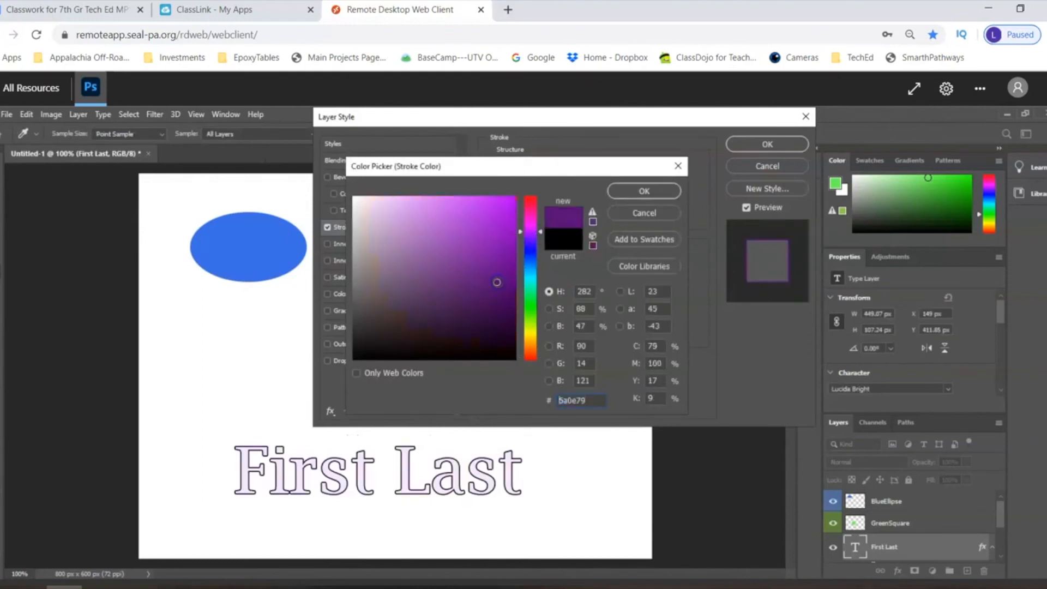
pyautogui.click(633, 190)
# - Add a drop shadow to the First Last text with Normal blend mode and 100% opacity
pyautogui.click(327, 360)
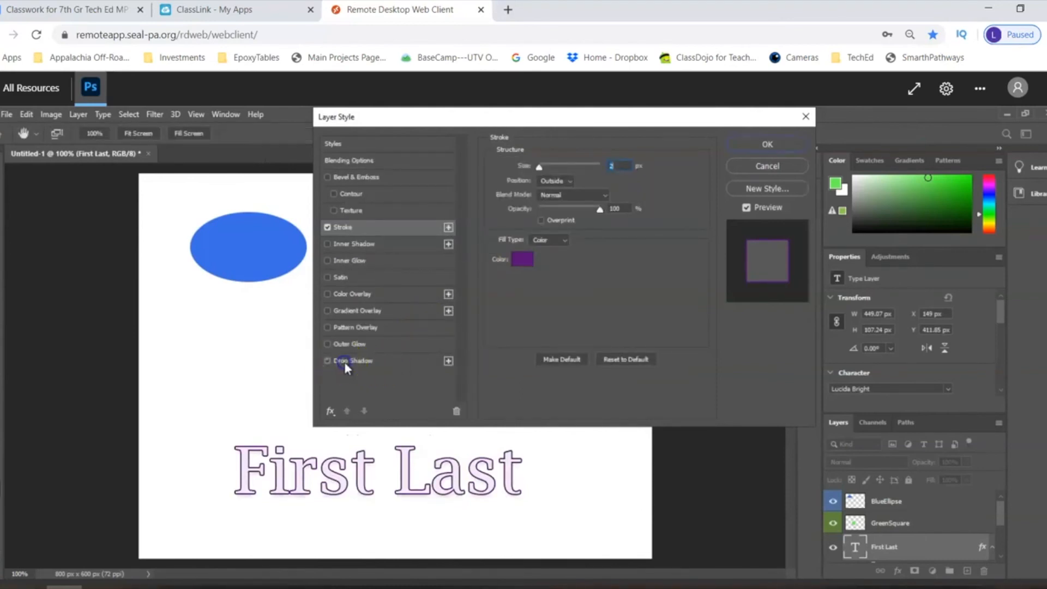
pyautogui.click(345, 362)
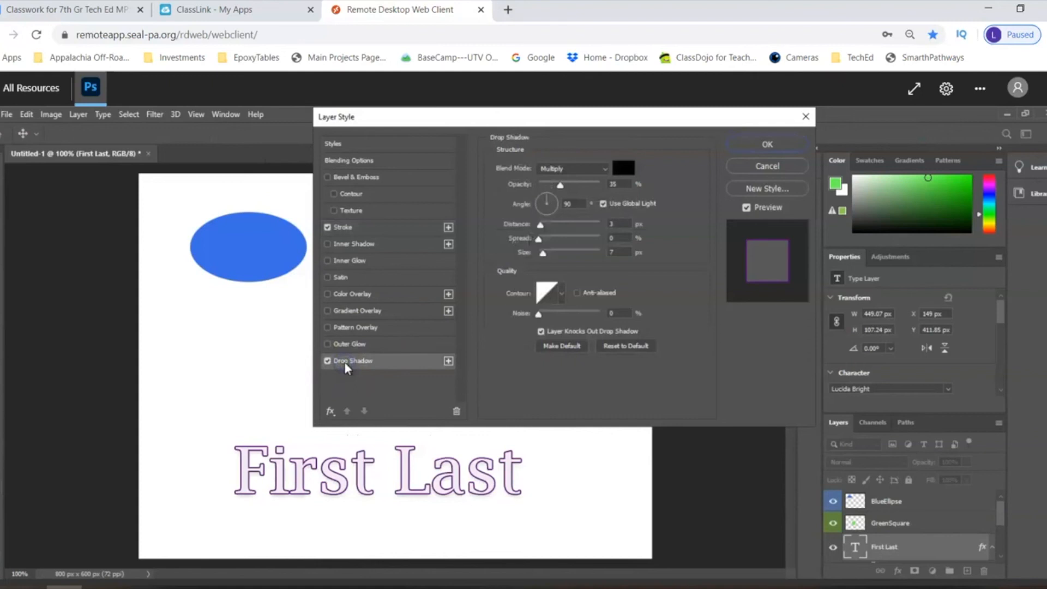
pyautogui.click(590, 169)
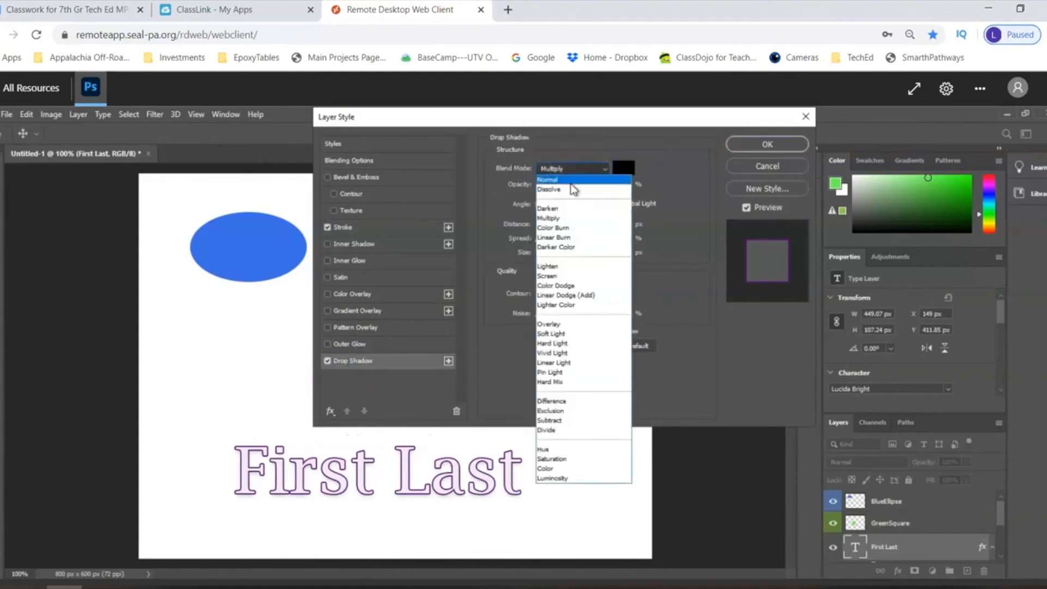
pyautogui.click(570, 180)
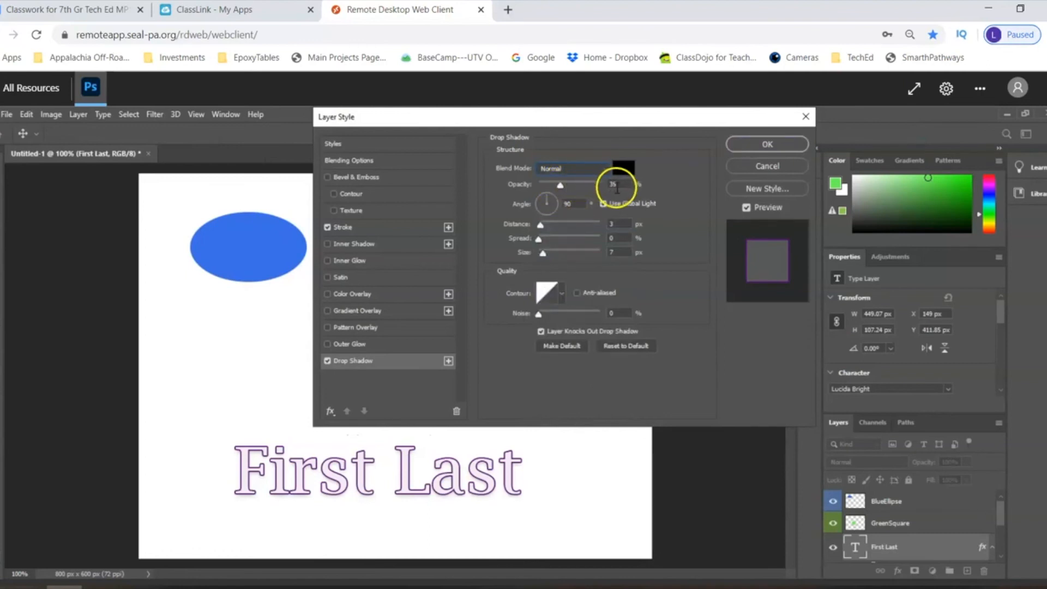
pyautogui.moveTo(560, 186); pyautogui.dragTo(619, 187)
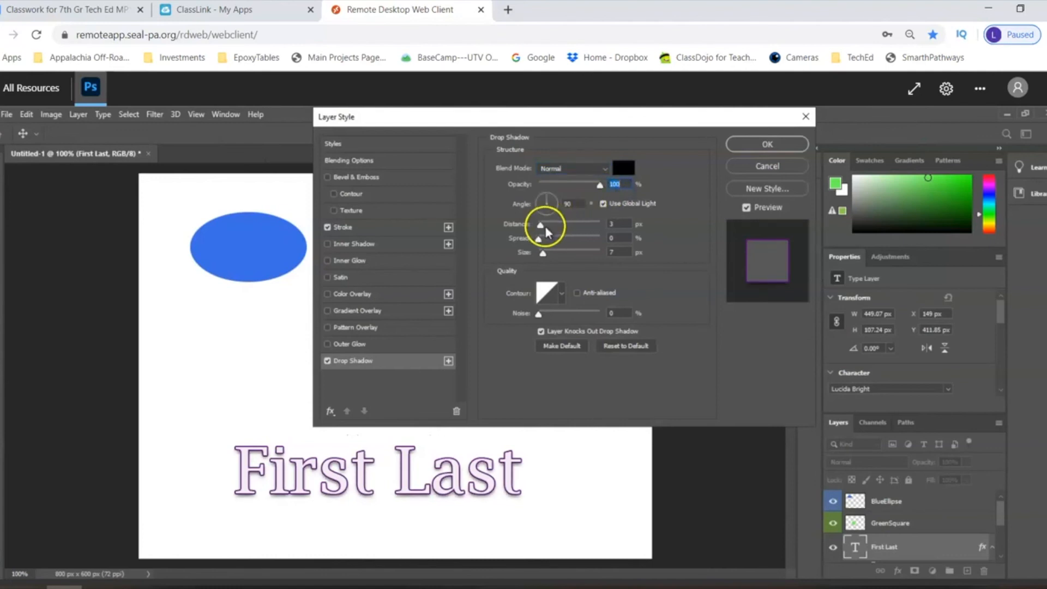
# - Set the drop shadow's distance to 6 px, spread to 13% and size to 21 px, tilt its light angle, and apply the layer style
pyautogui.moveTo(542, 226); pyautogui.dragTo(547, 254)
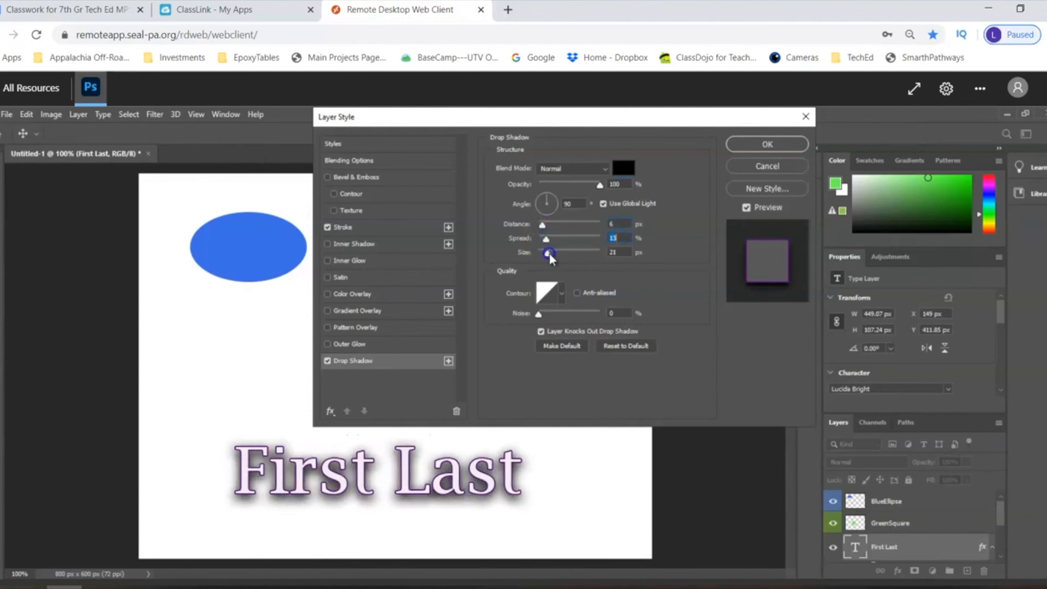
pyautogui.moveTo(545, 199)
pyautogui.mouseDown()
pyautogui.moveTo(551, 216)
pyautogui.moveTo(547, 201)
pyautogui.mouseUp()
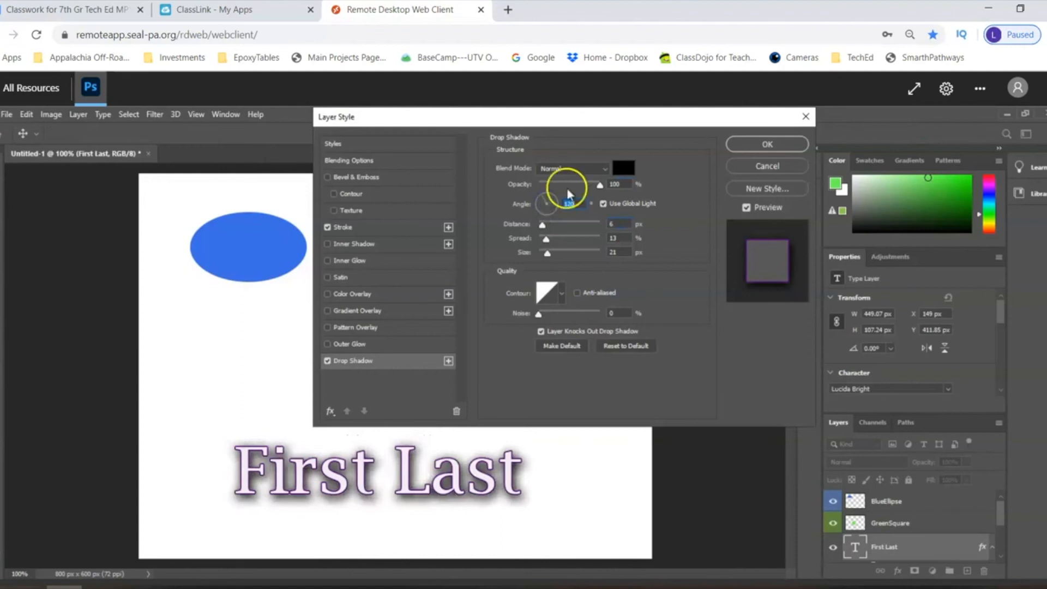
pyautogui.click(743, 143)
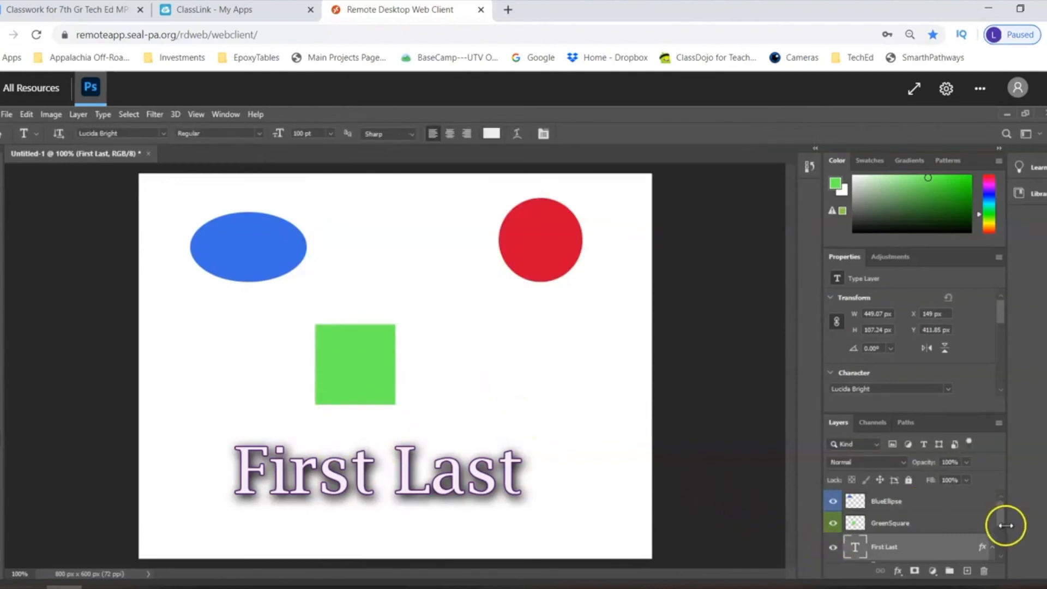
# - Hide all layer effects on the First Last text and show them again to compare the text with and without them
pyautogui.moveTo(1000, 519); pyautogui.dragTo(1000, 537)
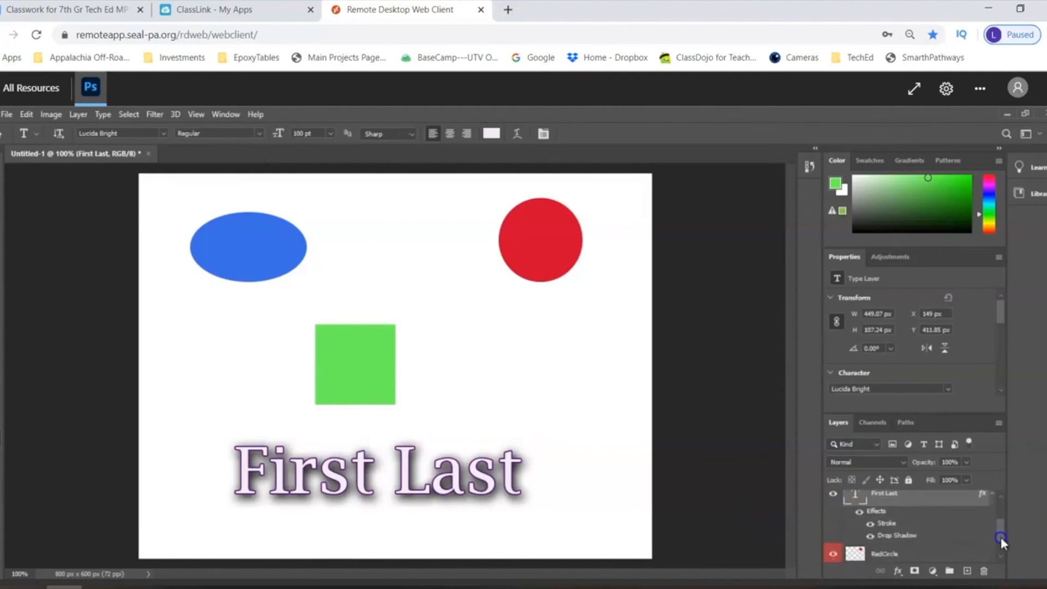
pyautogui.click(860, 512)
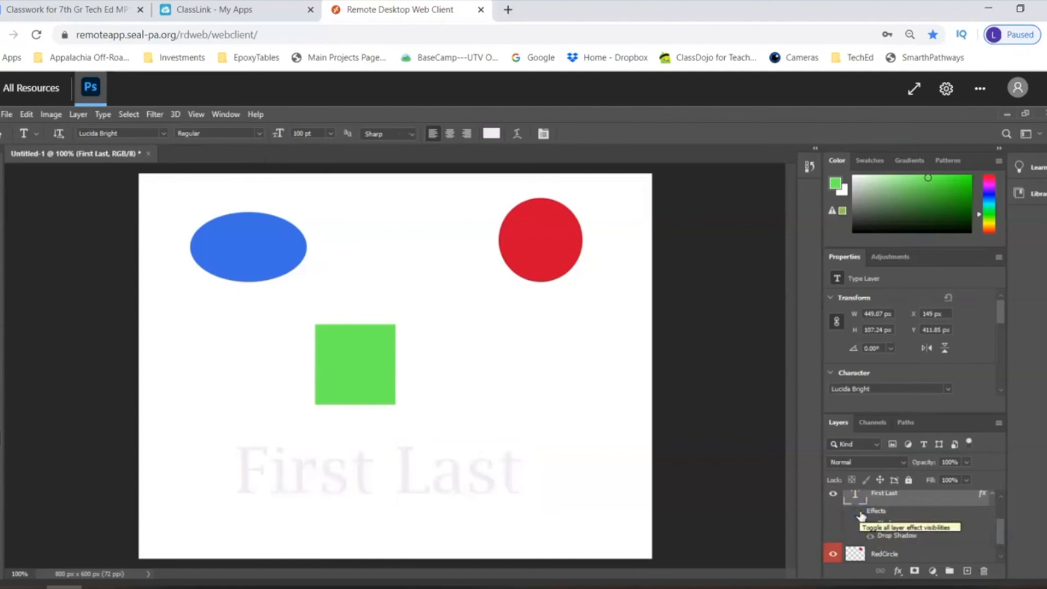
pyautogui.click(859, 513)
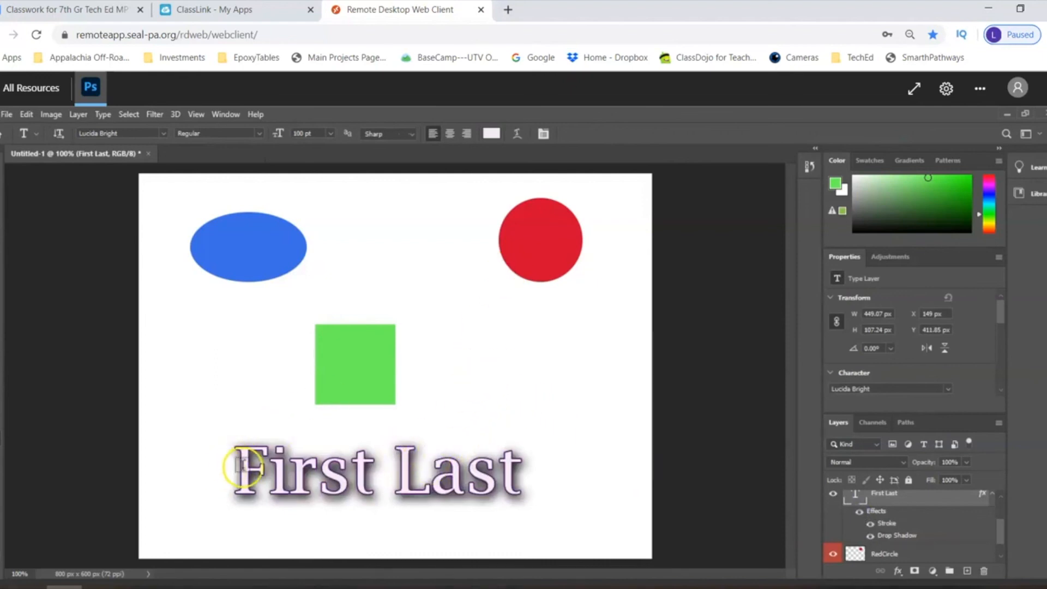
# - Warp the First Last text with a horizontal Arc style and a bend of -24%
pyautogui.click(518, 135)
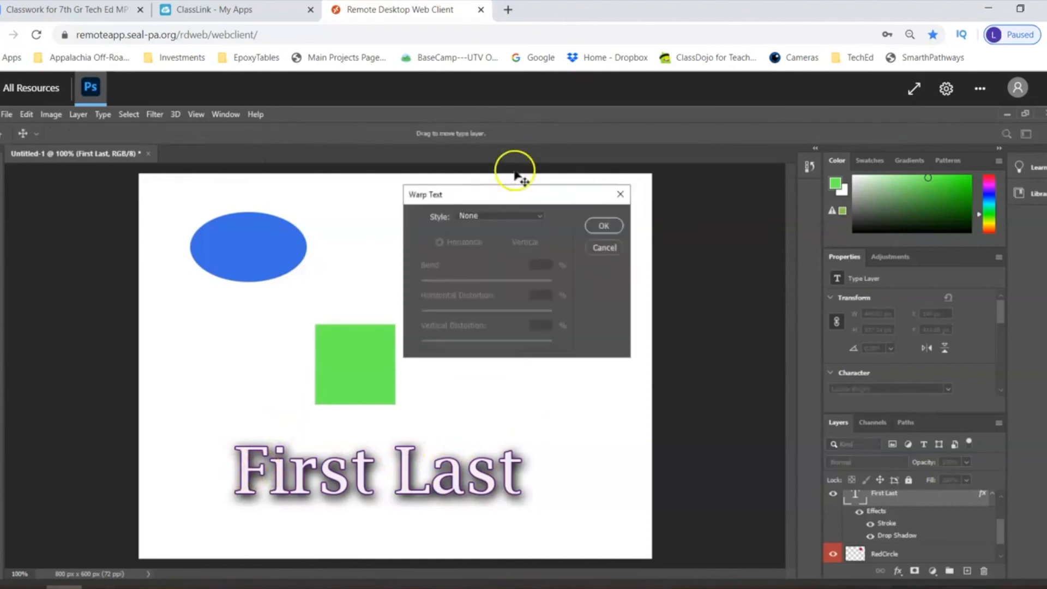
pyautogui.click(512, 217)
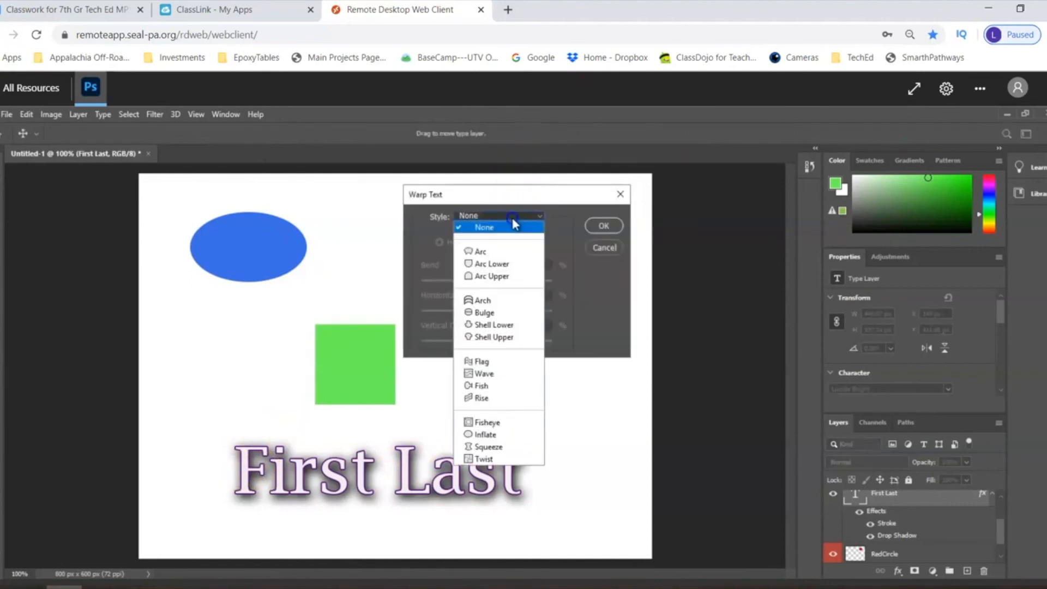
pyautogui.click(494, 252)
pyautogui.moveTo(520, 279); pyautogui.dragTo(472, 283)
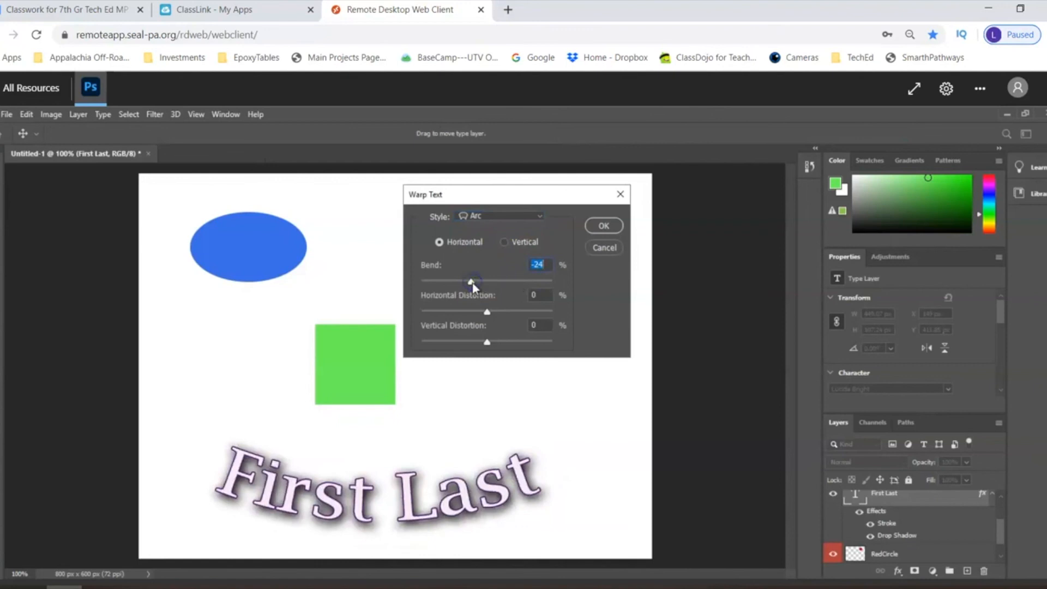
pyautogui.click(604, 226)
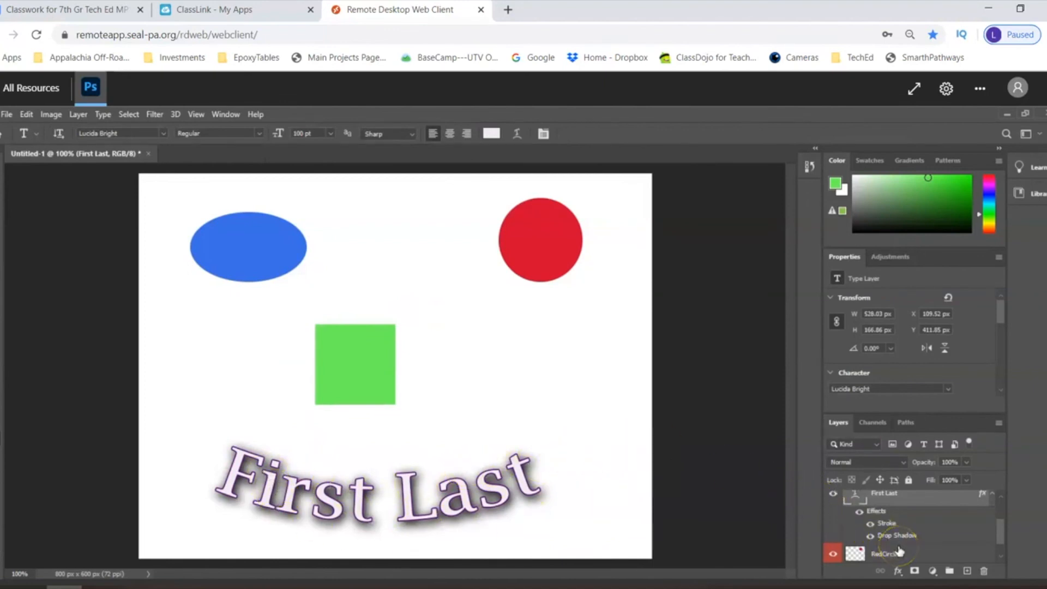
pyautogui.moveTo(998, 532); pyautogui.dragTo(1001, 514)
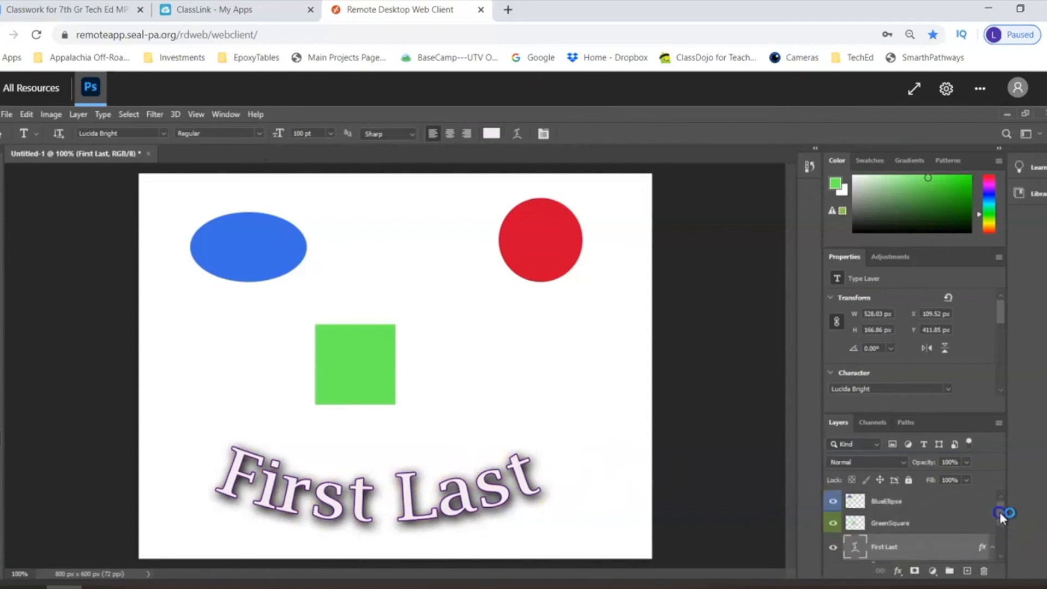
pyautogui.rightClick(914, 508)
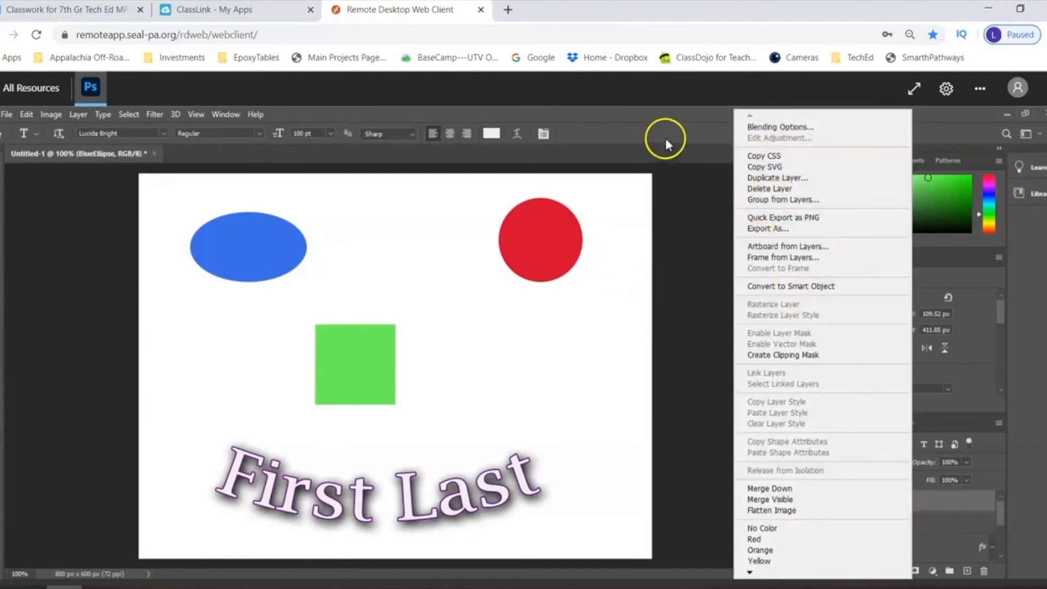
pyautogui.click(665, 116)
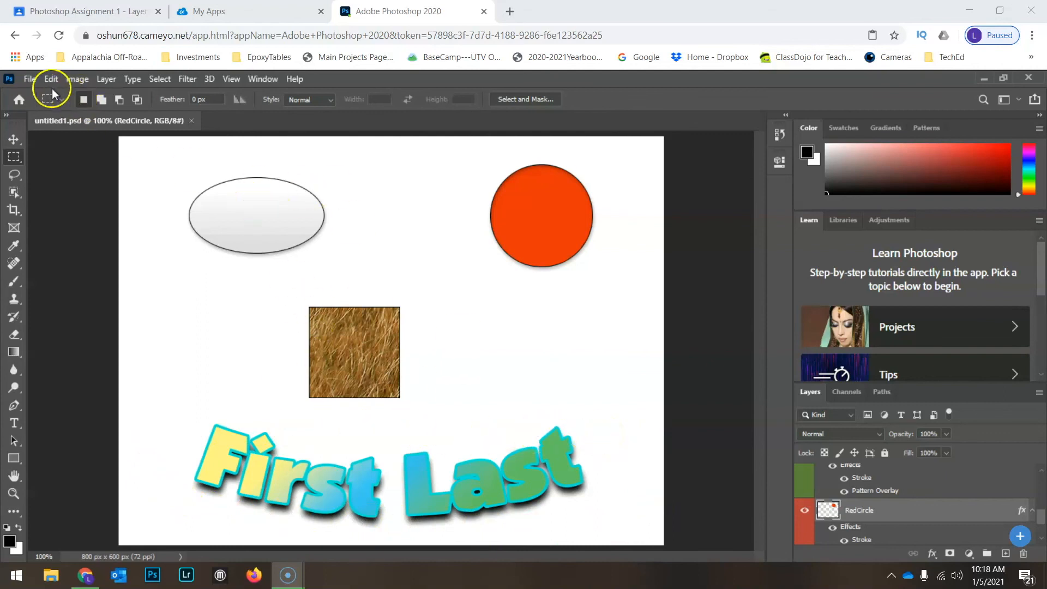
# - Start saving a copy on the computer and choose the Google Drive folder Classroom\7th Gr Tech Ed MP3 Per1 (UA12)
pyautogui.click(33, 80)
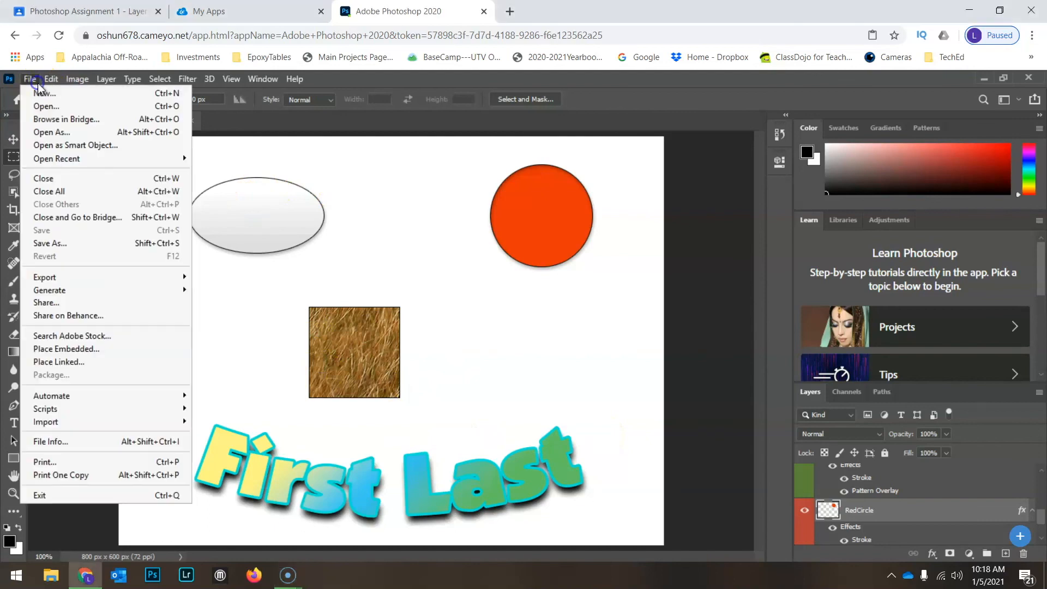
pyautogui.click(77, 244)
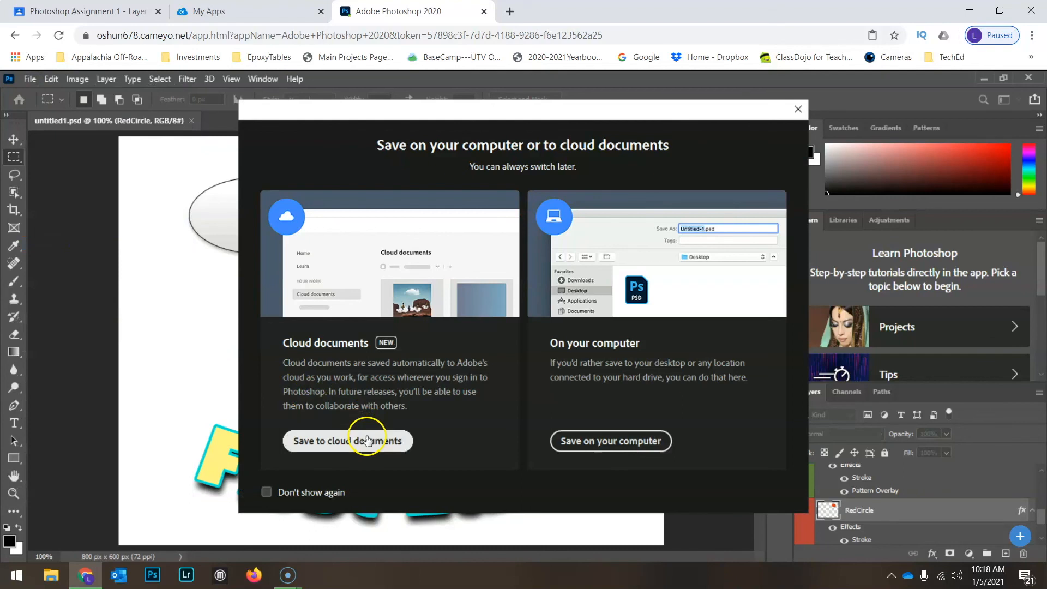
pyautogui.click(605, 441)
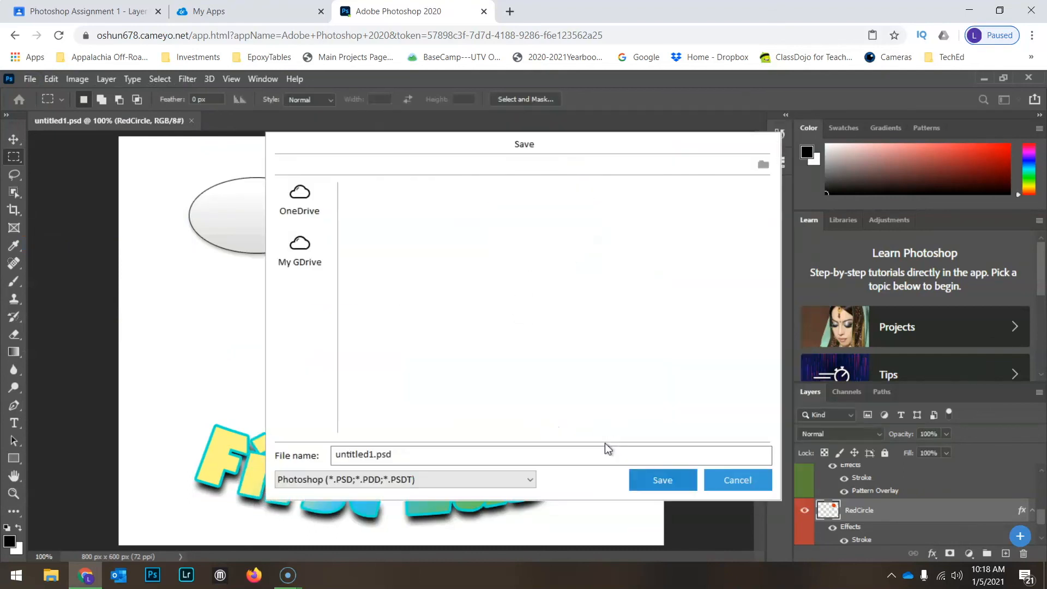
pyautogui.click(301, 258)
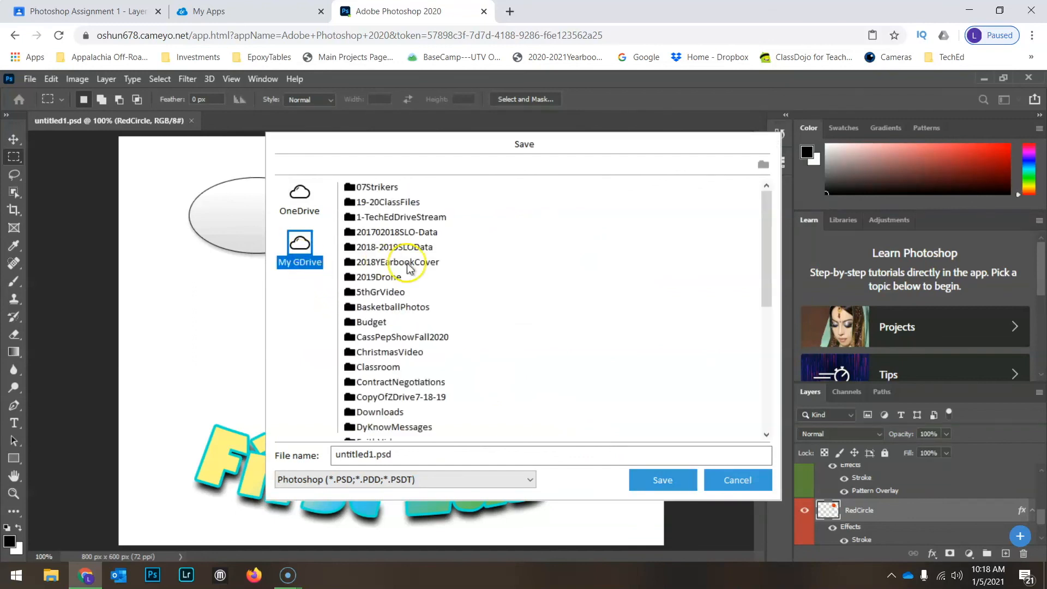
pyautogui.scroll(-2, 368, 272)
pyautogui.doubleClick(380, 276)
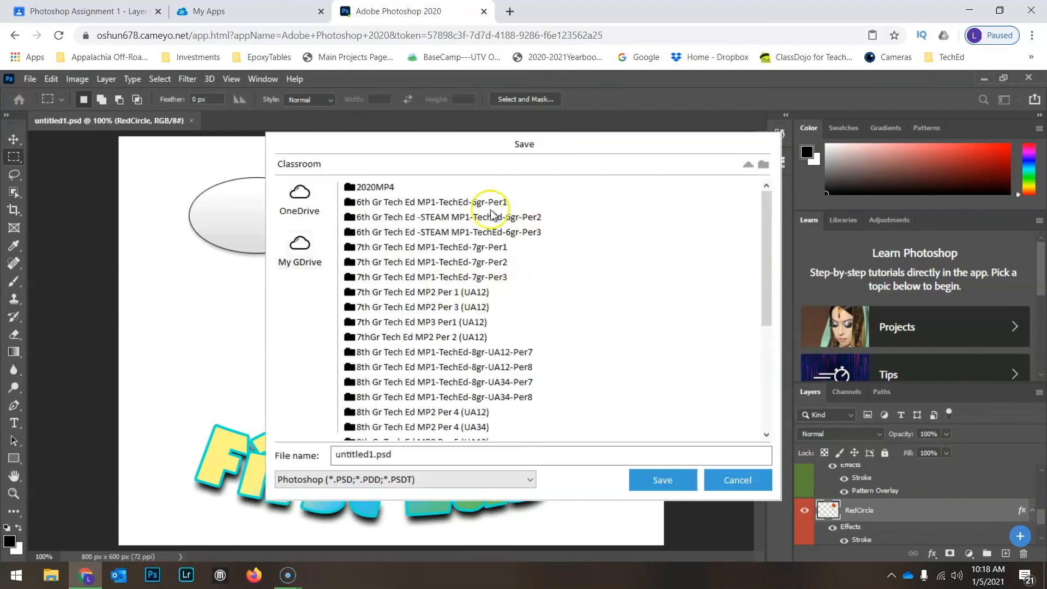
pyautogui.doubleClick(395, 322)
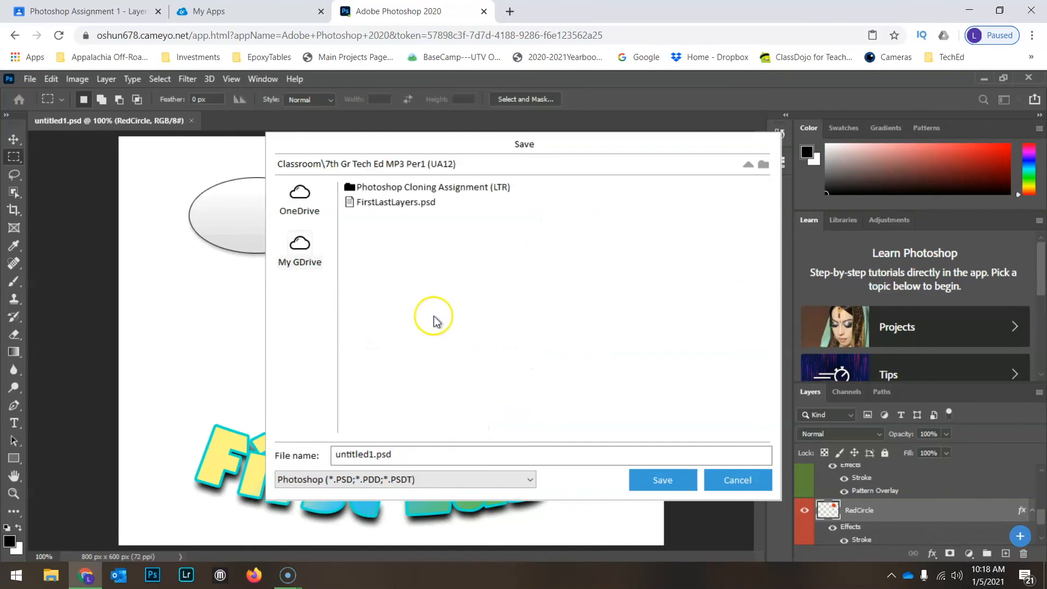
# - Name the file FirstLastLayers and save it in Photoshop format, overwriting the existing file and keeping Maximize Compatibility on
pyautogui.click(404, 456)
pyautogui.click(403, 455)
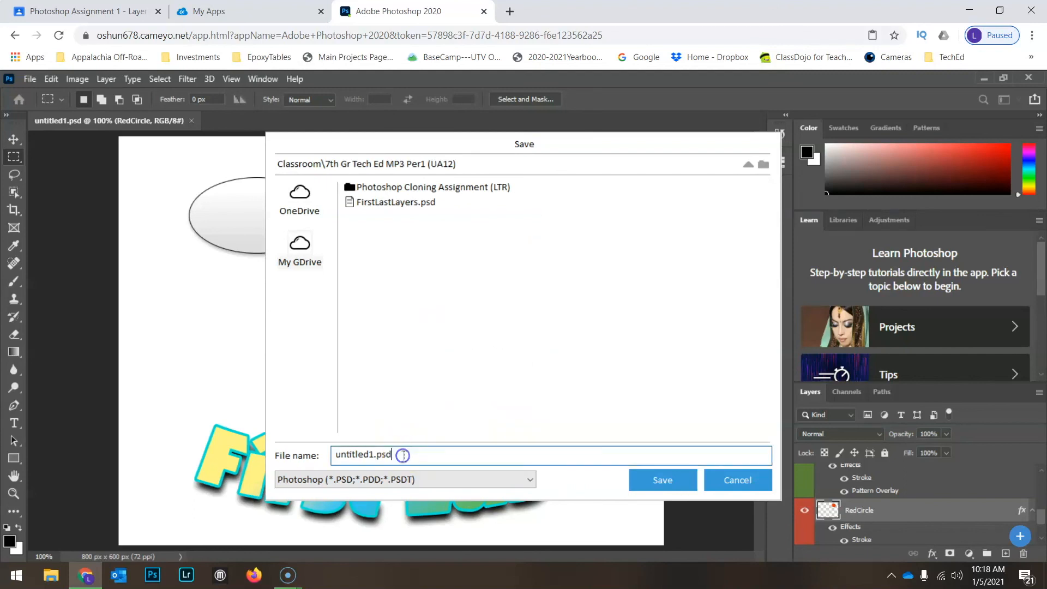
pyautogui.click(295, 453)
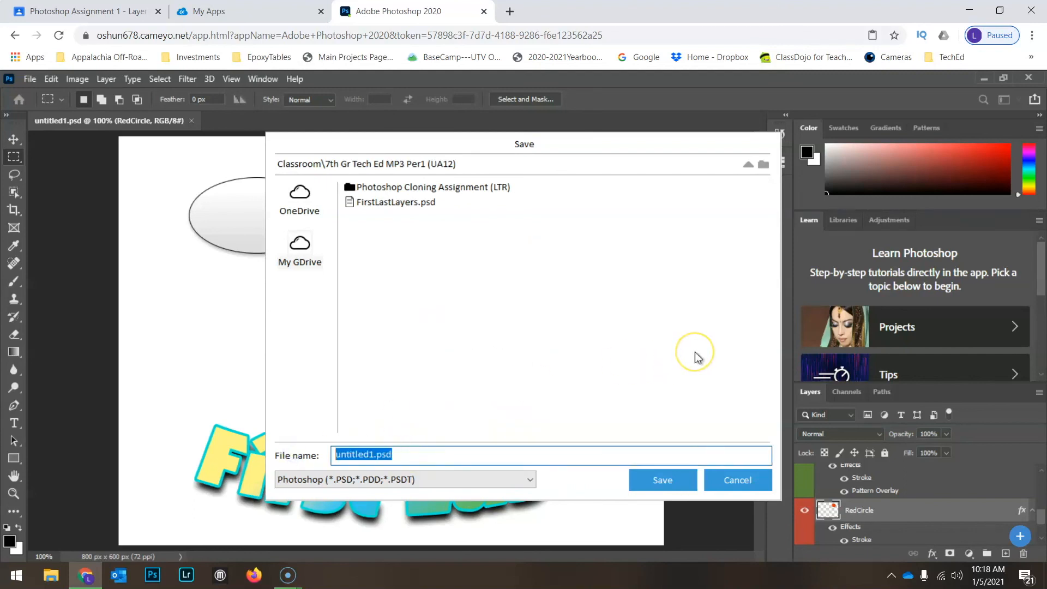
pyautogui.write('FirstLastLayers')
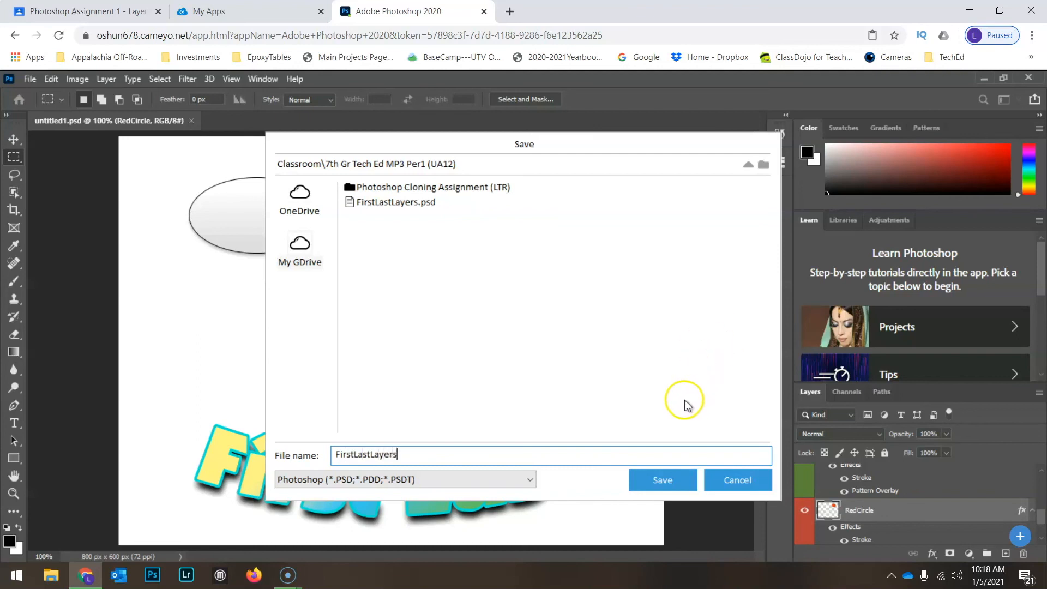
pyautogui.click(668, 483)
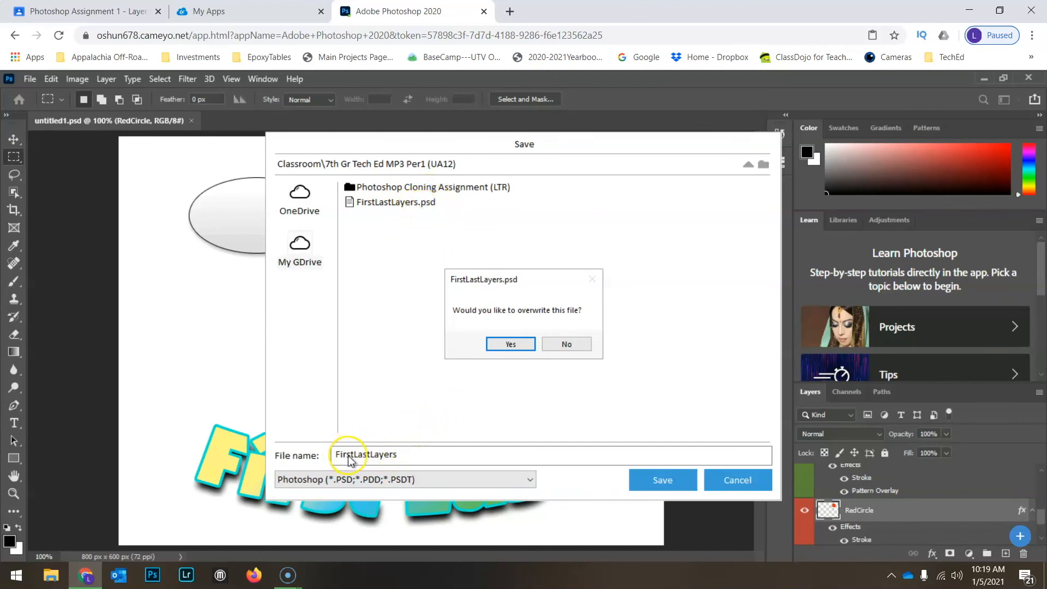
pyautogui.click(511, 344)
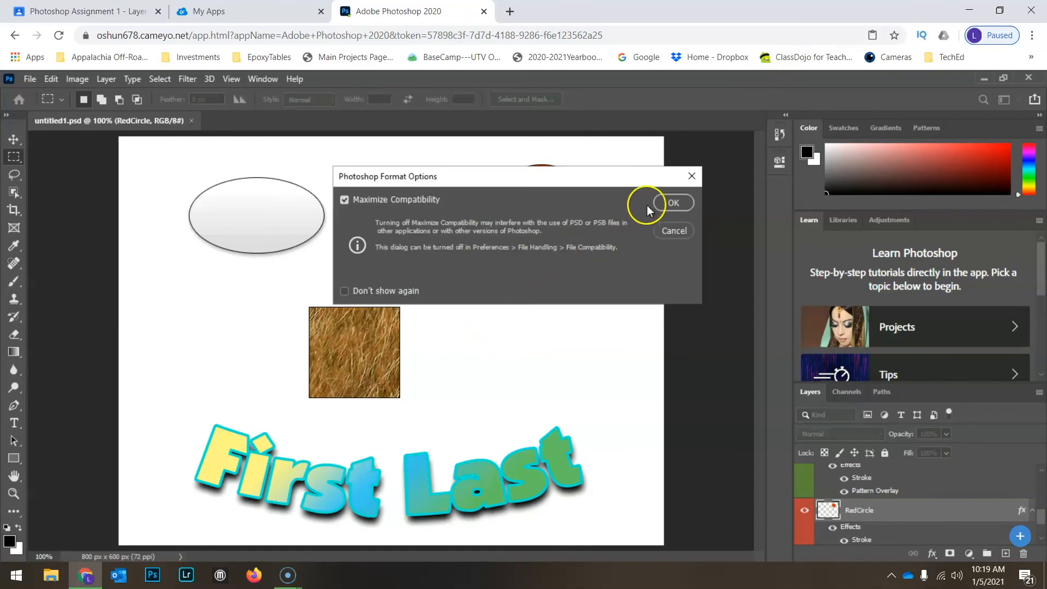
pyautogui.click(665, 197)
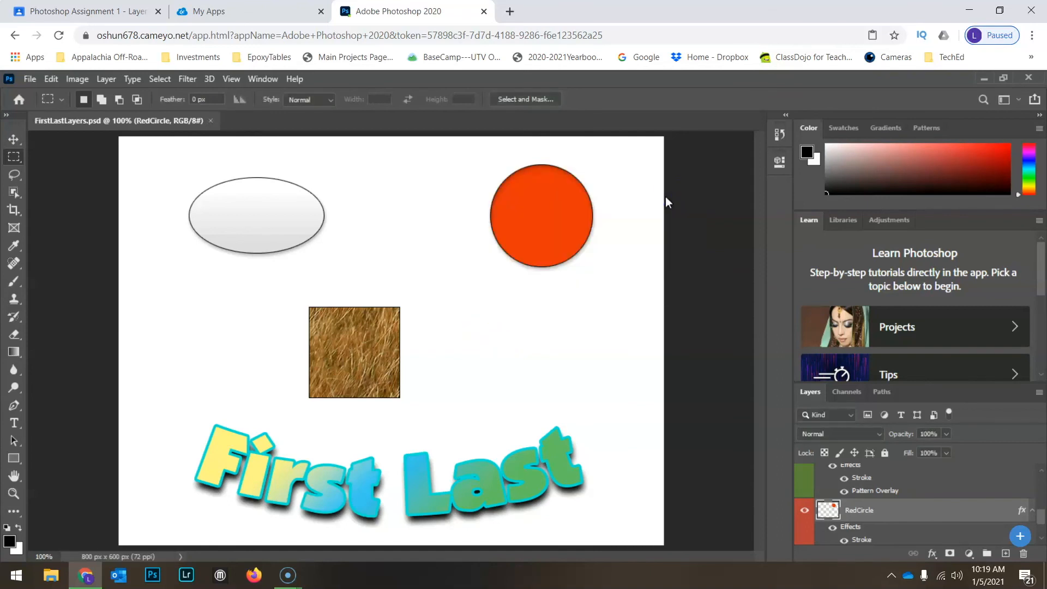
# - Switch to the Google Classroom assignment, attach the new FirstLastLayers.psd from Google Drive and turn in the work
pyautogui.click(79, 12)
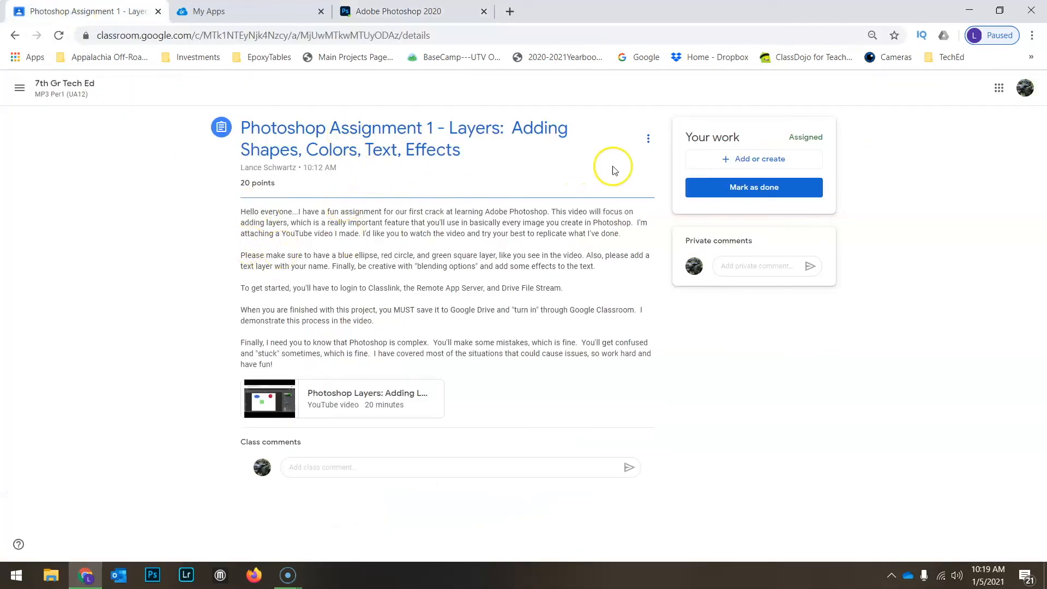
pyautogui.click(775, 160)
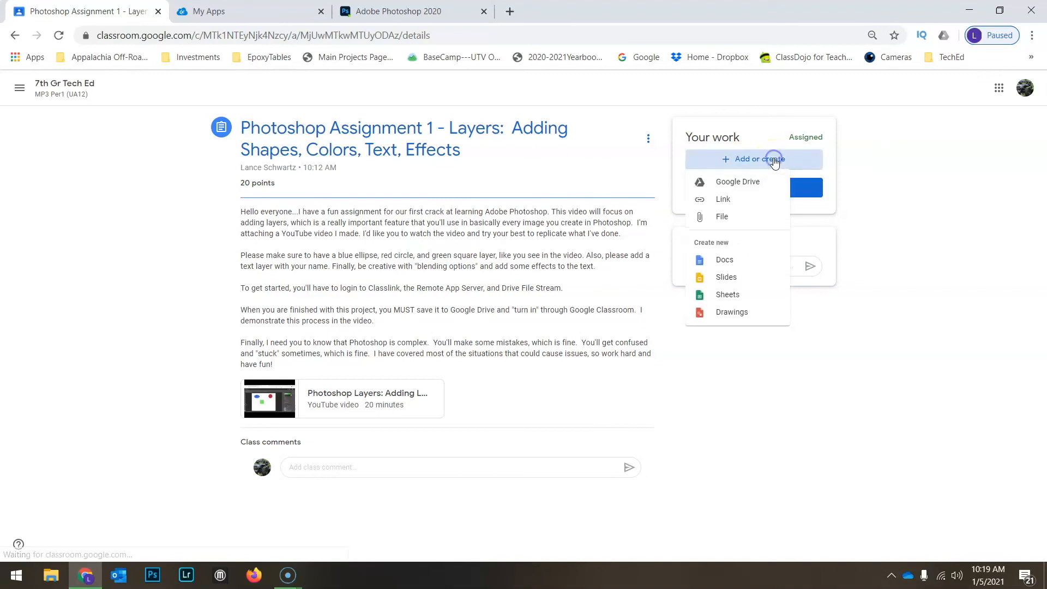
pyautogui.click(747, 184)
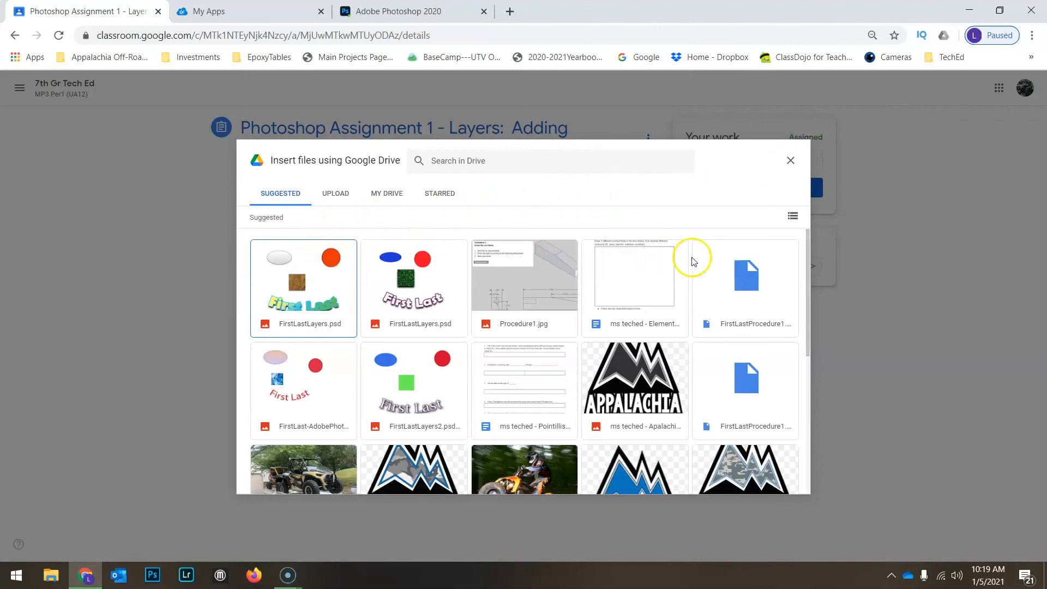
pyautogui.click(315, 281)
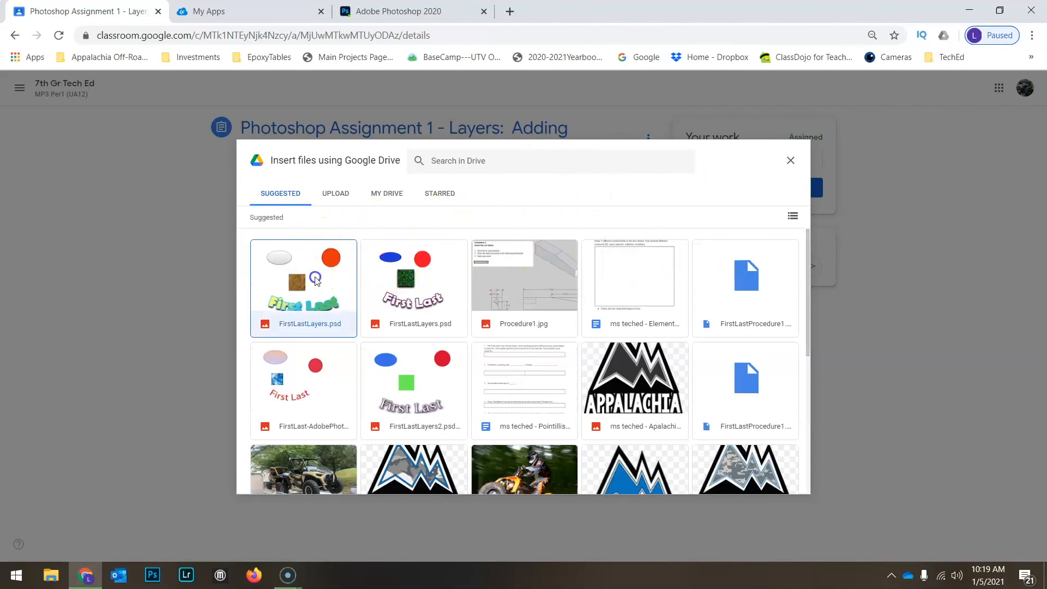
pyautogui.click(779, 479)
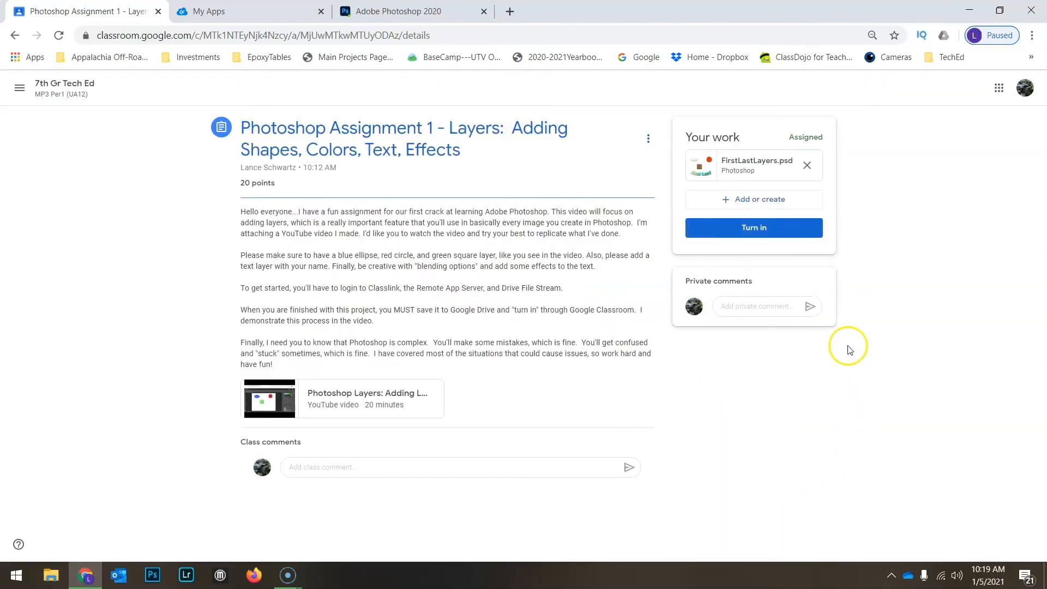
pyautogui.click(766, 229)
pyautogui.click(672, 360)
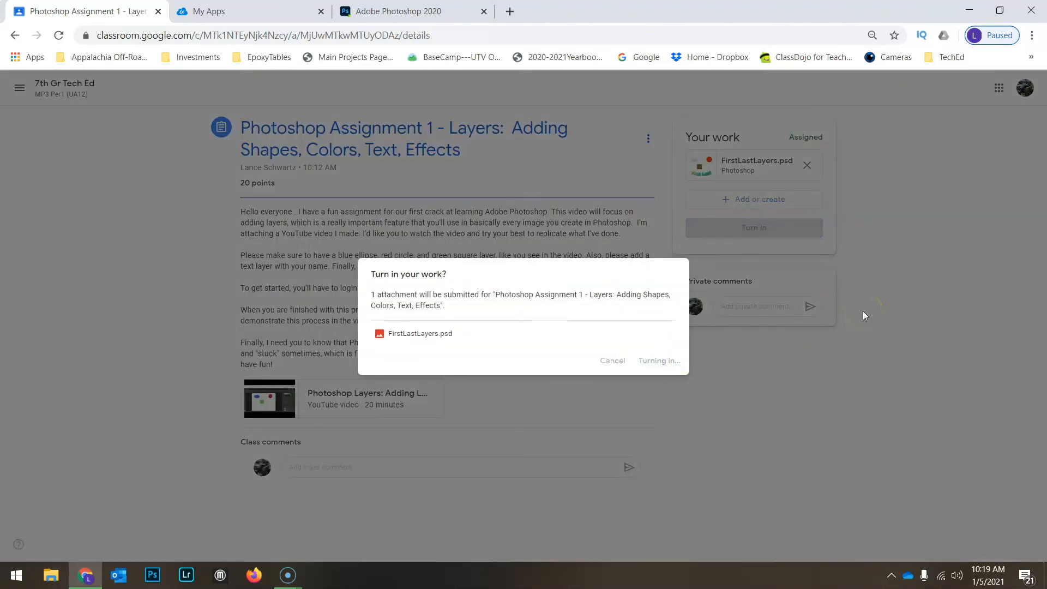